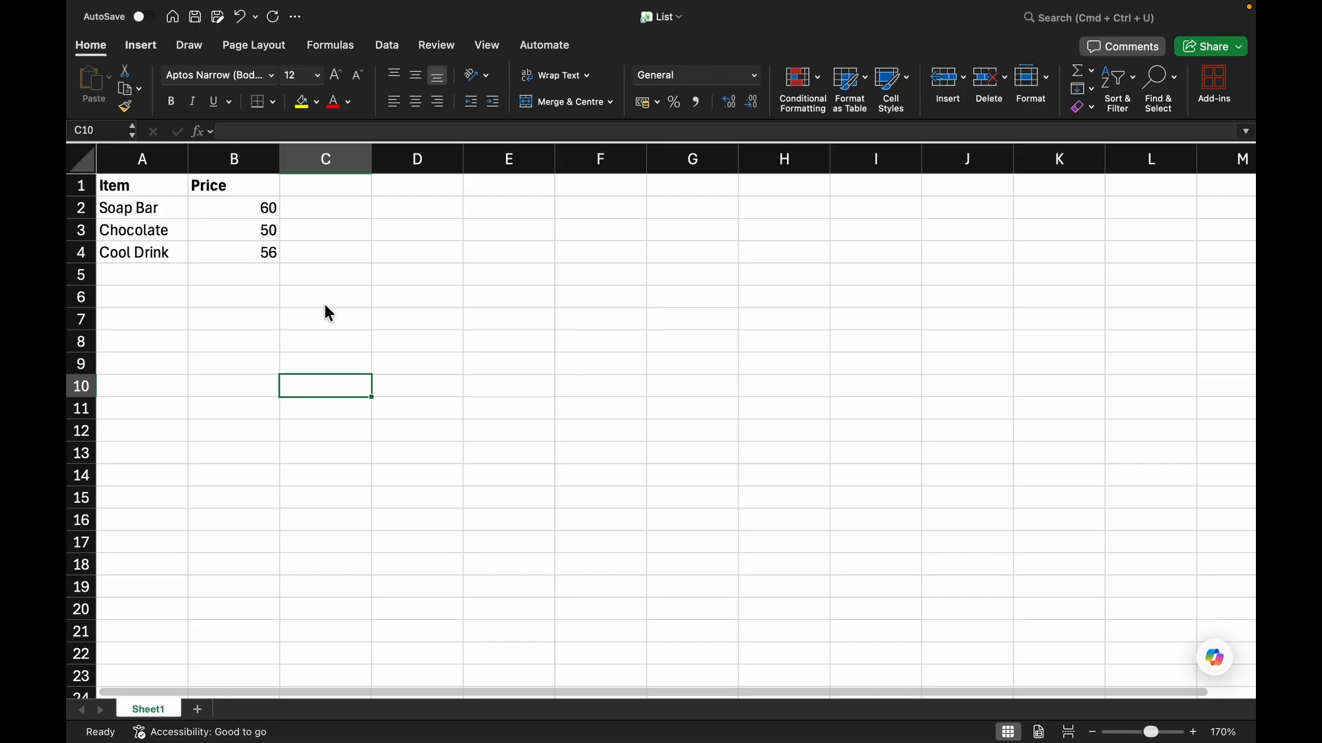
- Move the active cell from A1 around the Item and Price table and its neighbouring cells, stopping at C2
{"action": "left_click", "coordinate": [128, 180]}
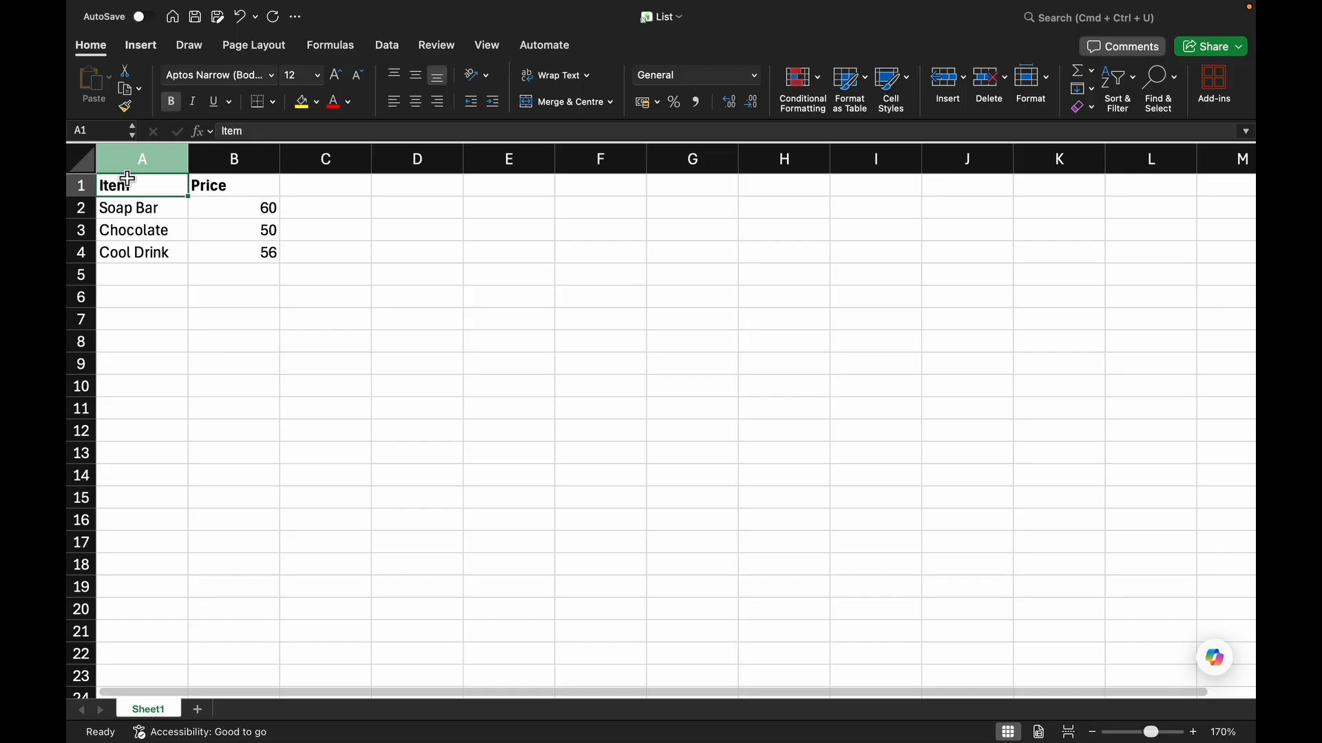
{"action": "key", "text": "Right"}
{"action": "key", "text": "Down"}
{"action": "key", "text": "Left"}
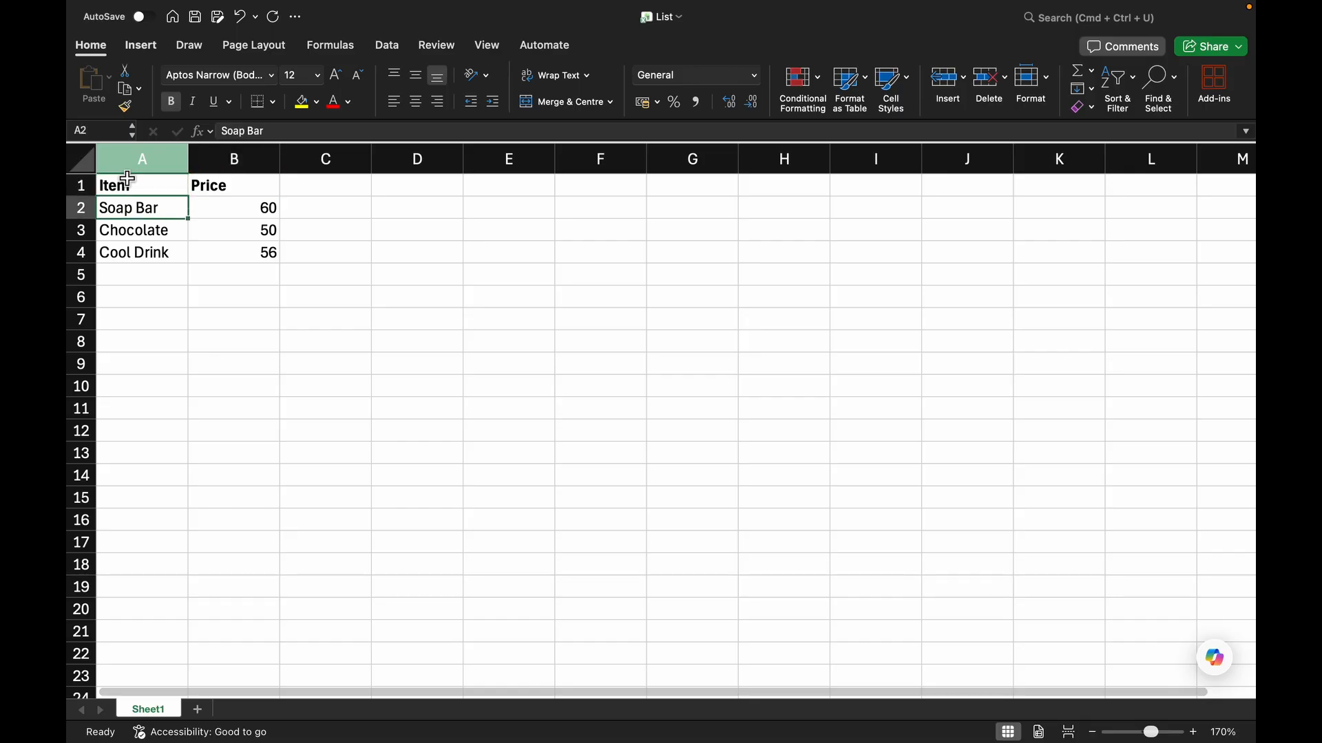
{"action": "key", "text": "Right"}
{"action": "key", "text": "Right"}
{"action": "key", "text": "Down"}
{"action": "key", "text": "Down"}
{"action": "key", "text": "Left"}
{"action": "key", "text": "Left"}
{"action": "key", "text": "Up"}
{"action": "key", "text": "Up"}
{"action": "key", "text": "Up"}
{"action": "key", "text": "Right"}
{"action": "key", "text": "Down"}
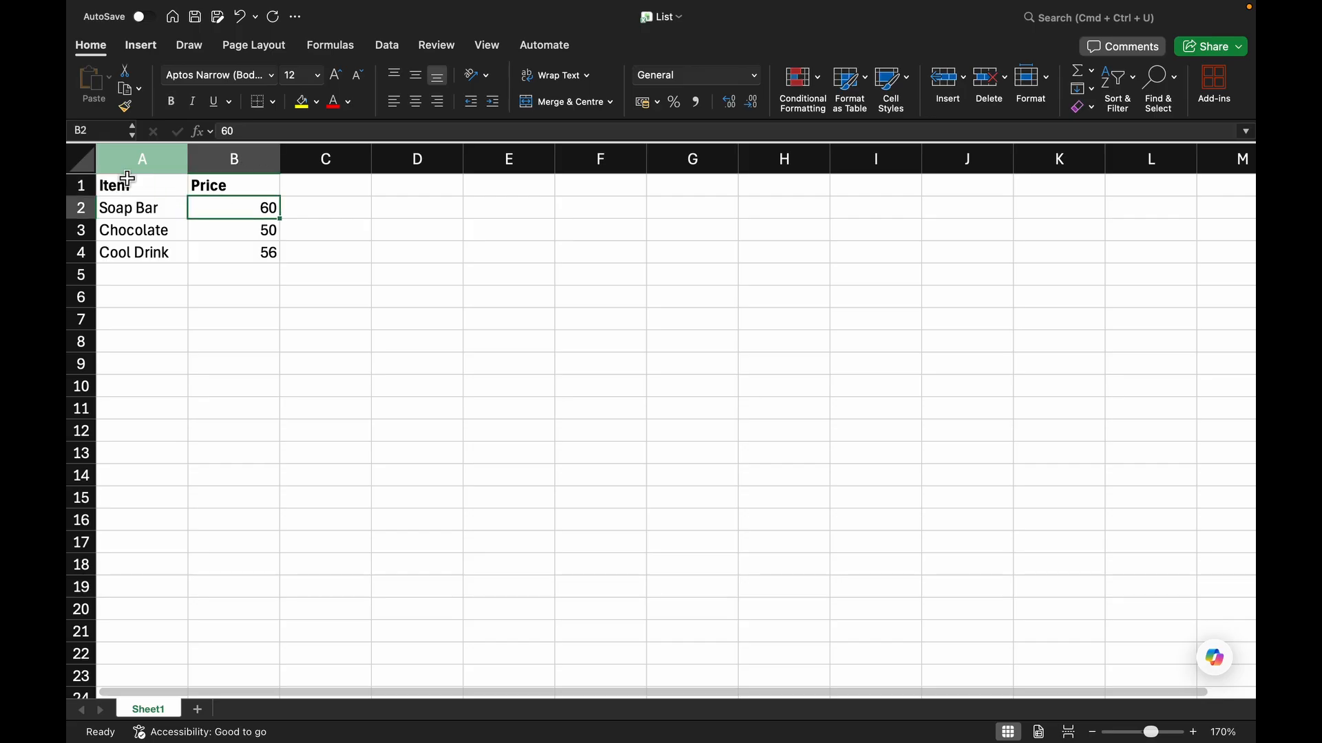
{"action": "key", "text": "Left"}
{"action": "key", "text": "Right"}
{"action": "key", "text": "Right"}
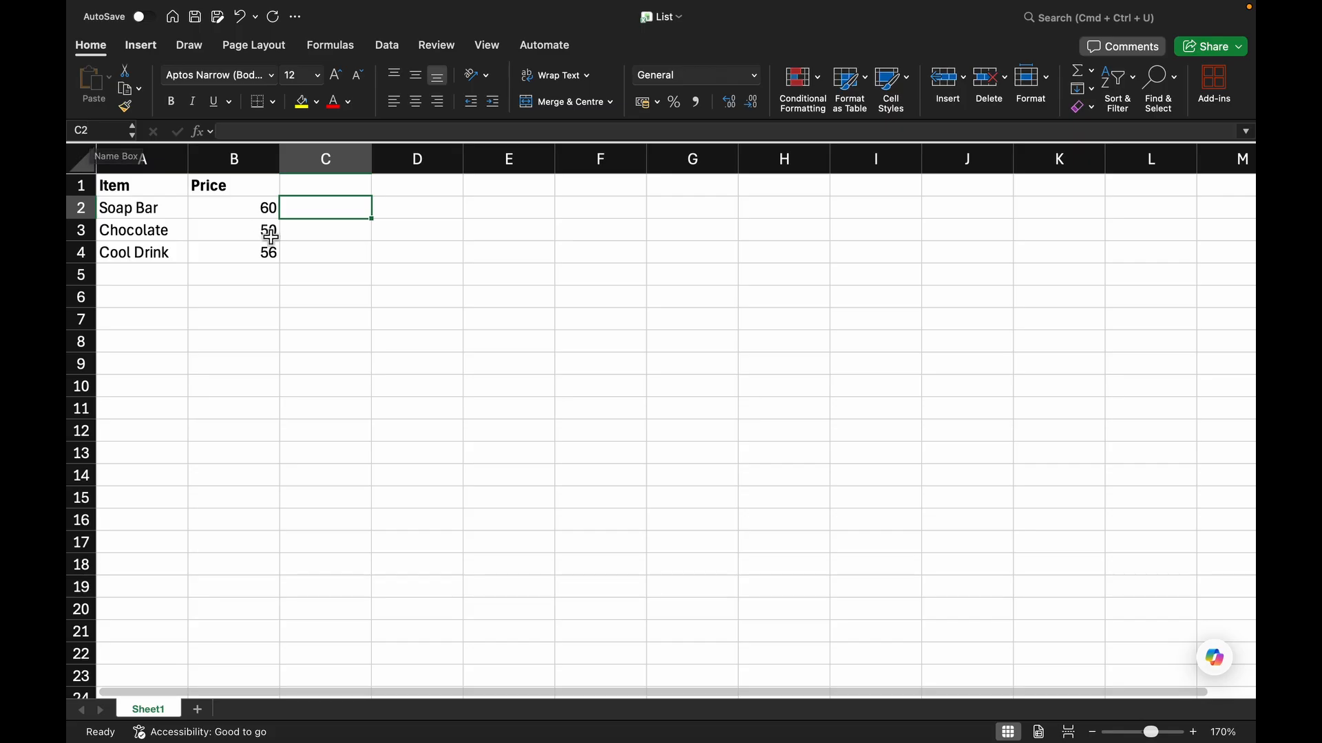
- Step the active cell through the item and price rows to A4, then back up to A1
{"action": "key", "text": "Left"}
{"action": "key", "text": "Down"}
{"action": "key", "text": "Left"}
{"action": "key", "text": "Down"}
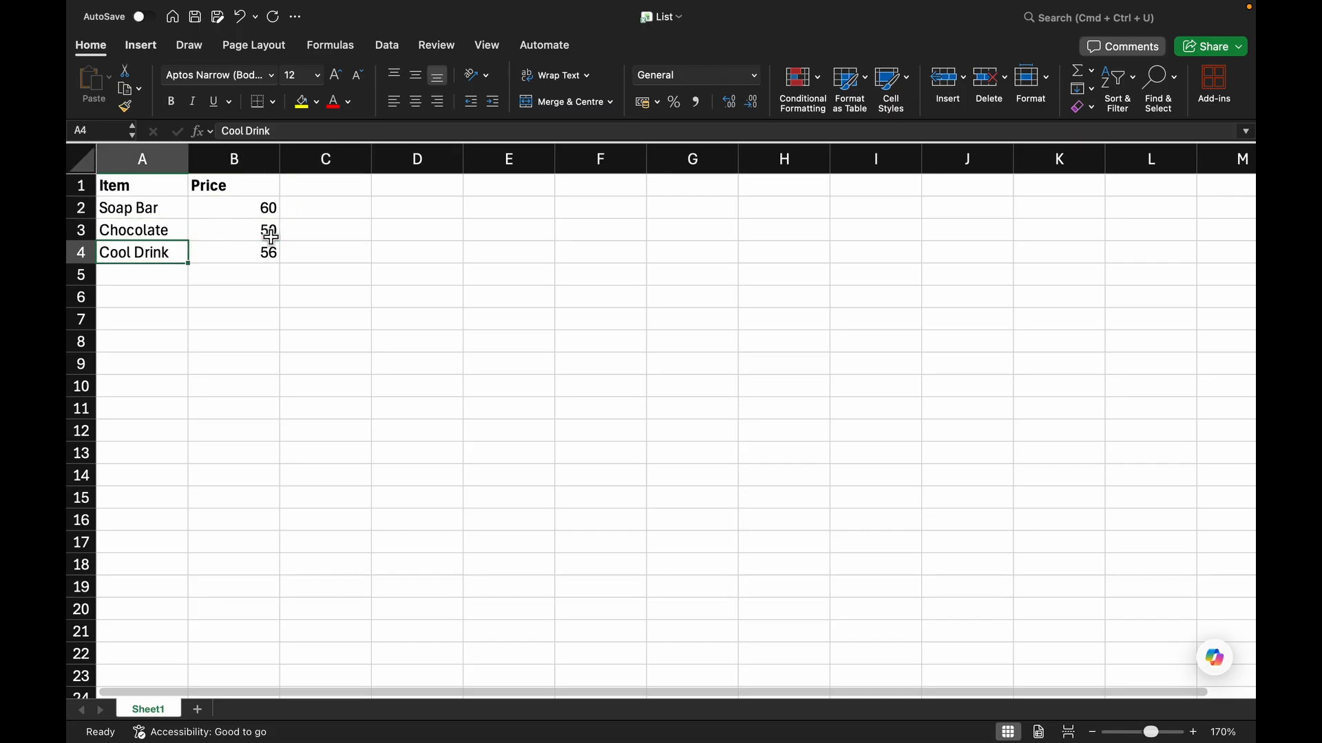
{"action": "key", "text": "Right"}
{"action": "key", "text": "Up"}
{"action": "key", "text": "Up"}
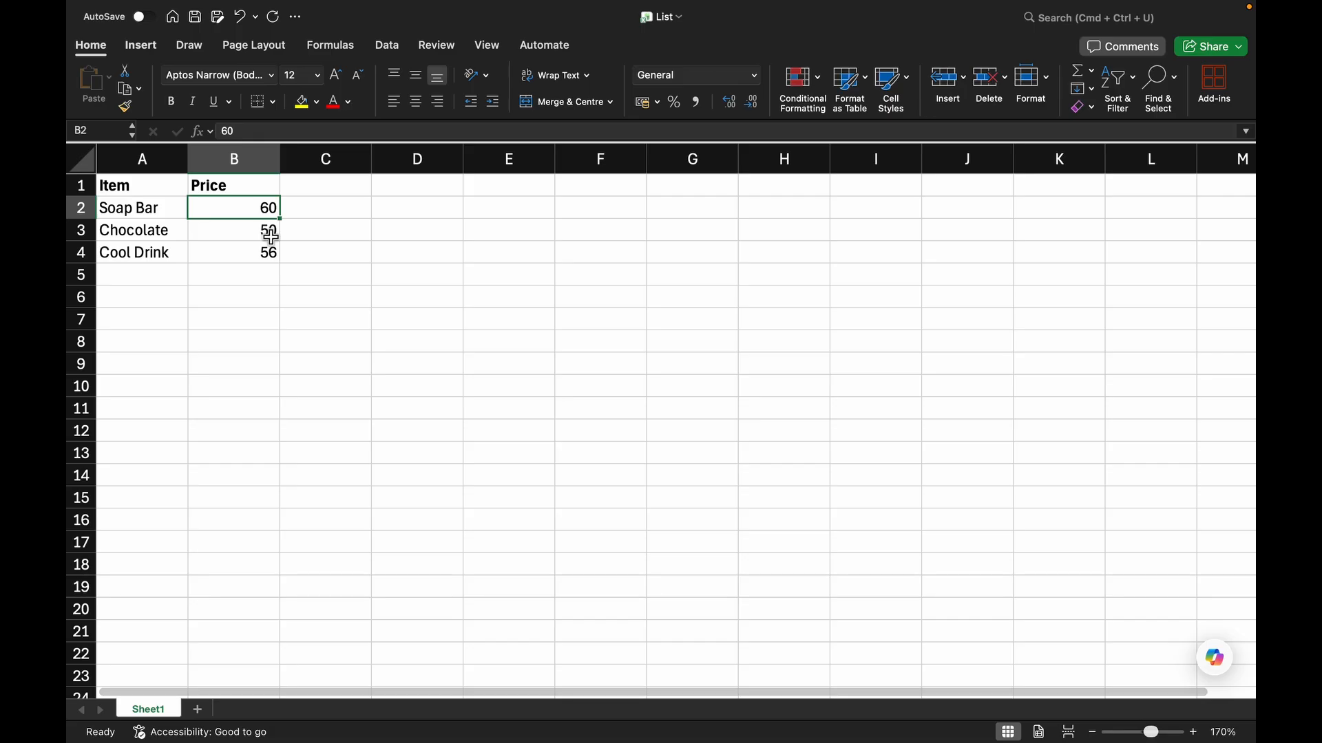
{"action": "key", "text": "Left"}
{"action": "key", "text": "Up"}
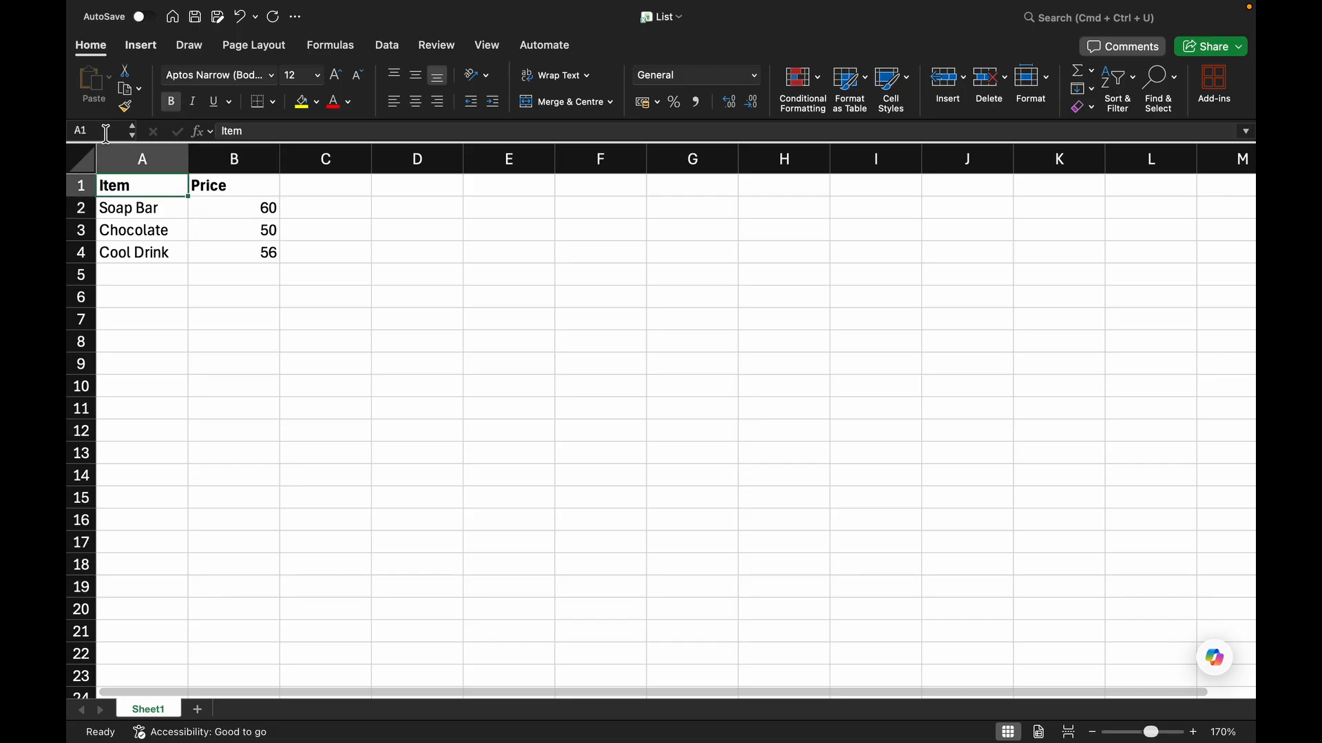
- Move the active cell along row 1 from A1 as far as D1, then alternate between the Item and Price headers, returning to A1
{"action": "left_click", "coordinate": [114, 183]}
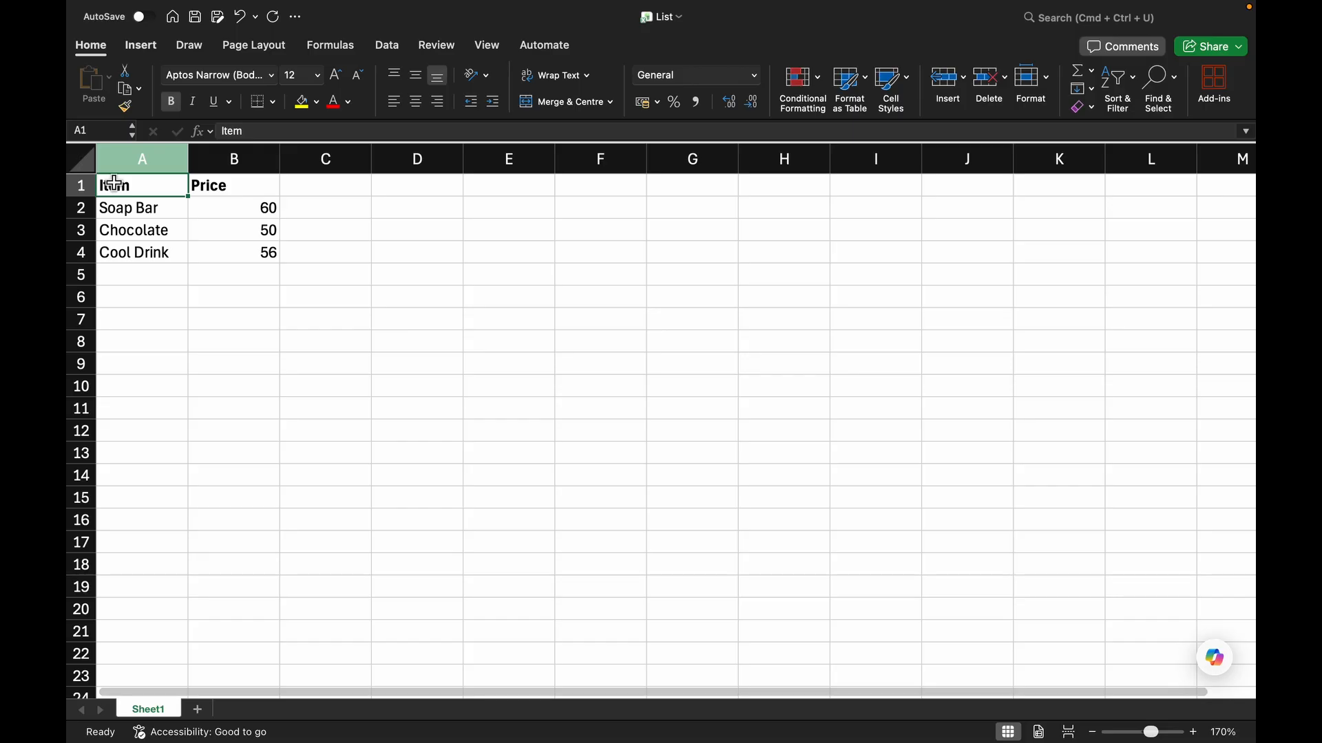
{"action": "key", "text": "Right"}
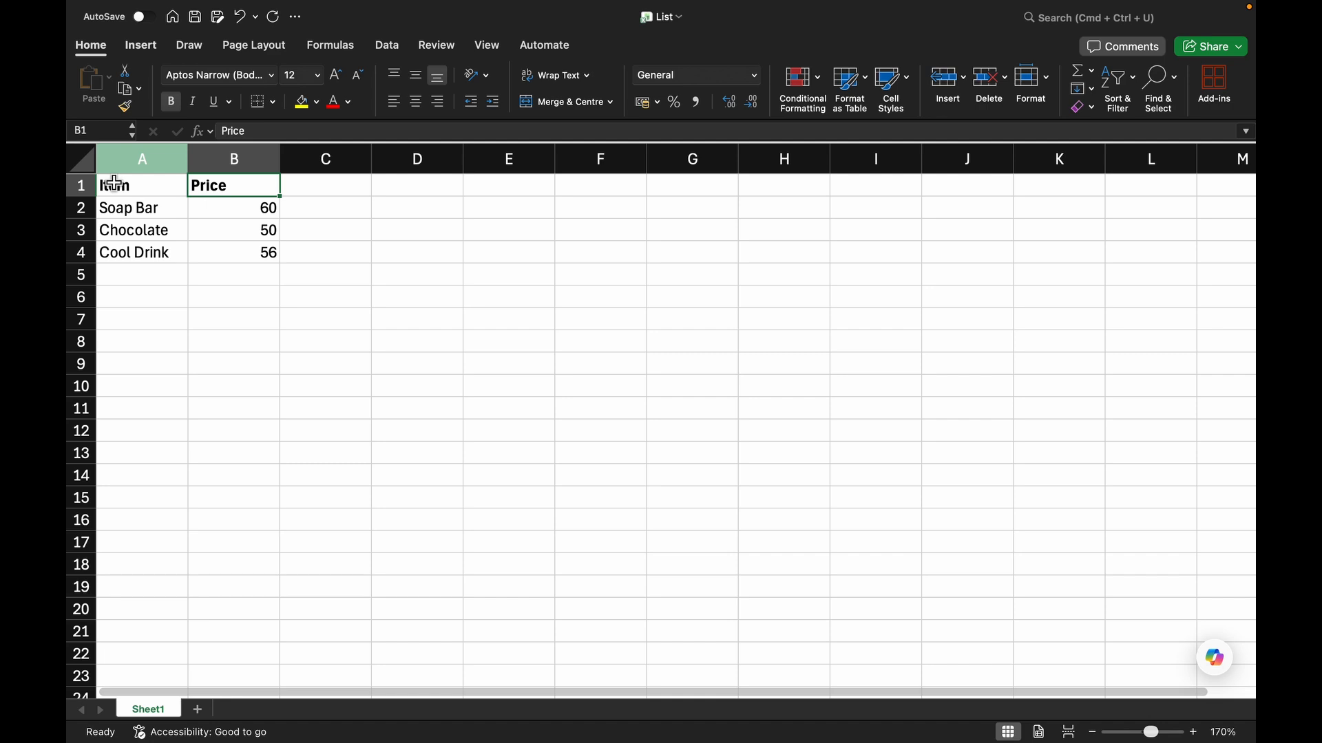
{"action": "key", "text": "Right"}
{"action": "key", "text": "Right"}
{"action": "key", "text": "Left"}
{"action": "key", "text": "Left"}
{"action": "key", "text": "Left"}
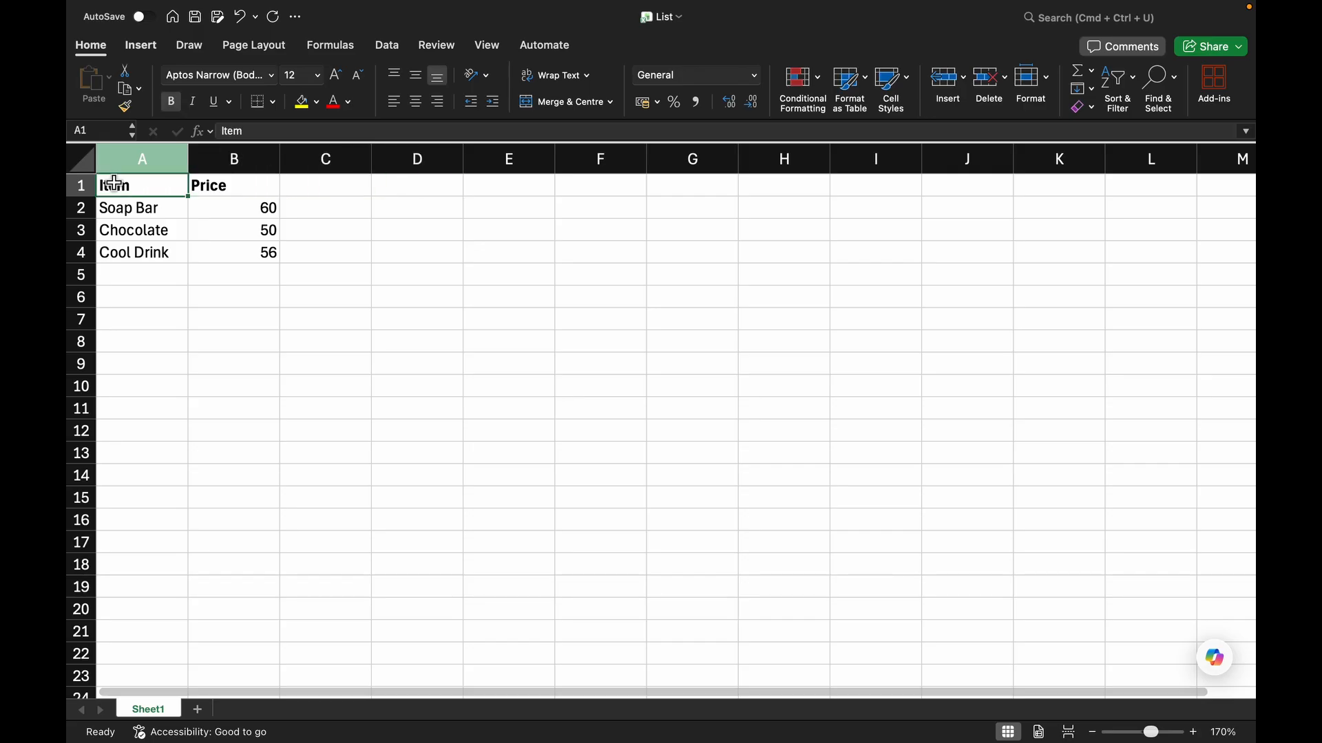
{"action": "key", "text": "Right"}
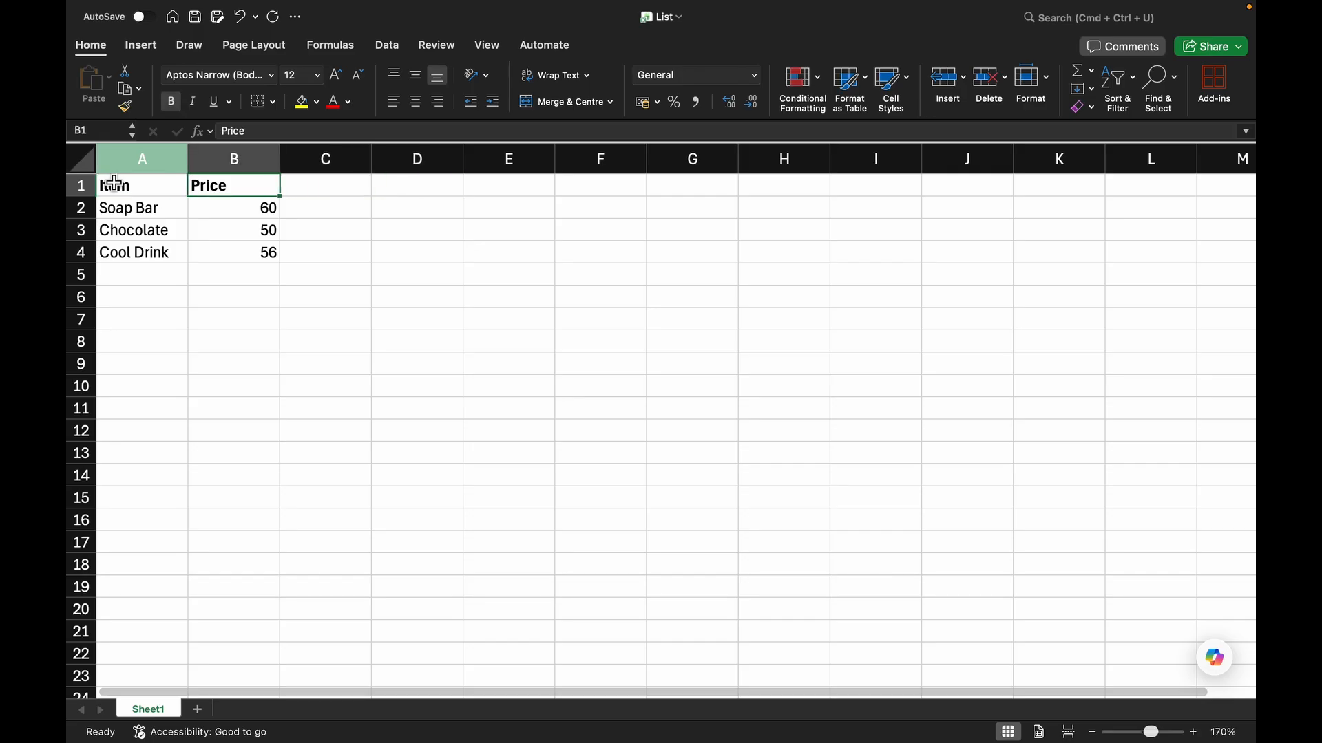
{"action": "key", "text": "Left"}
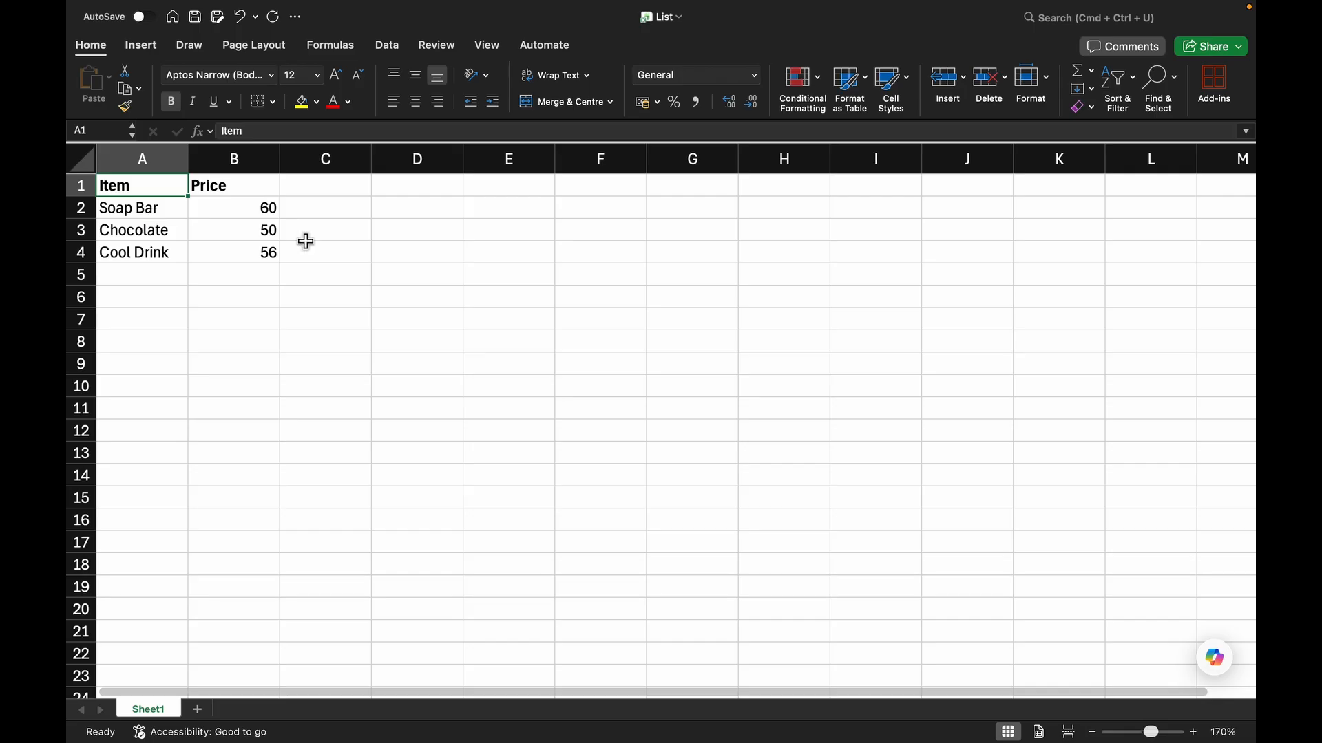
{"action": "key", "text": "Right"}
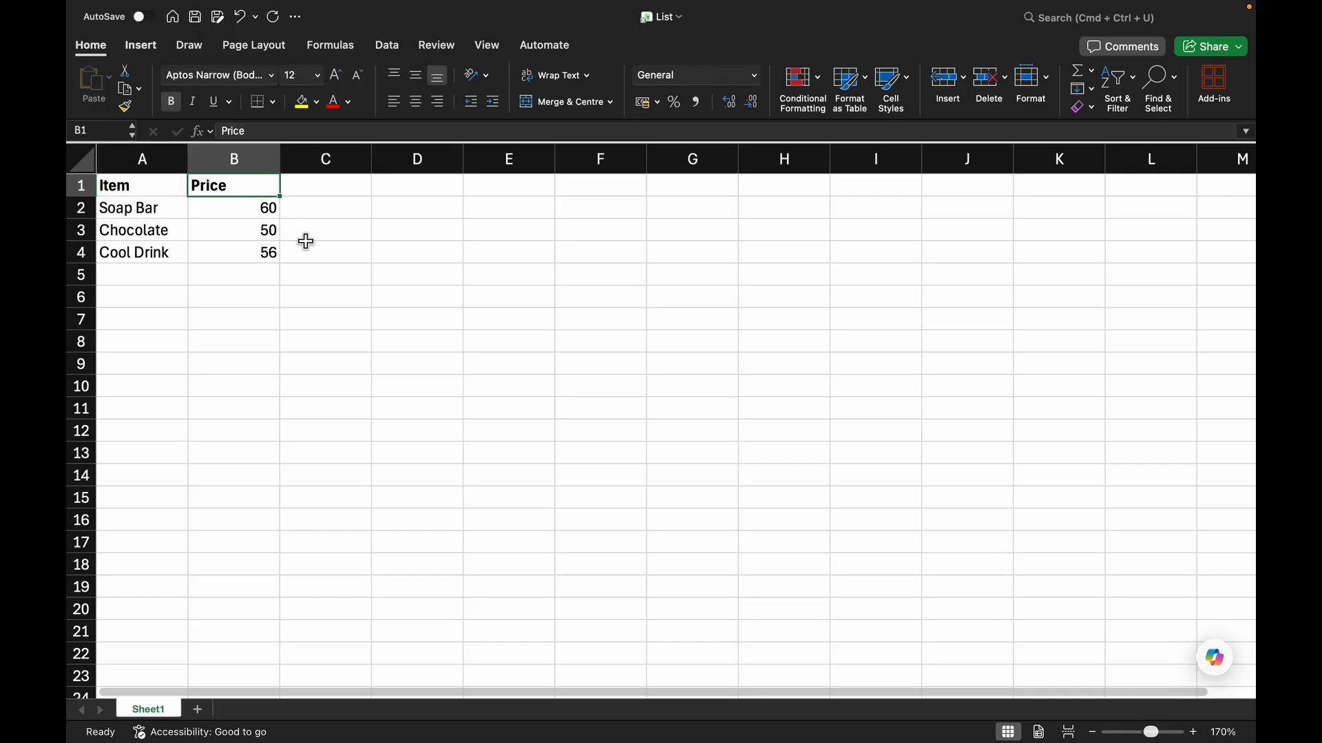
{"action": "key", "text": "Left"}
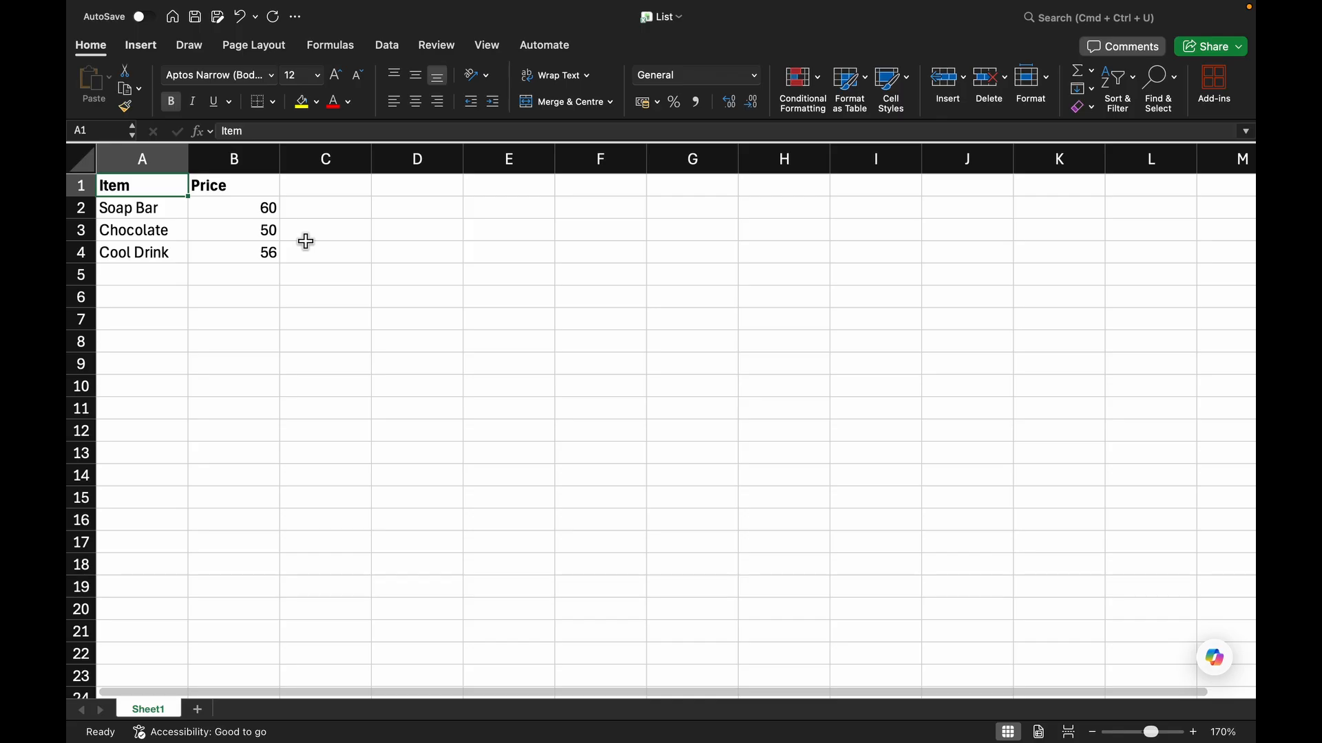
- Step the active cell down column A to Chocolate, then visit the Soap Bar price and return to A1
{"action": "key", "text": "Down"}
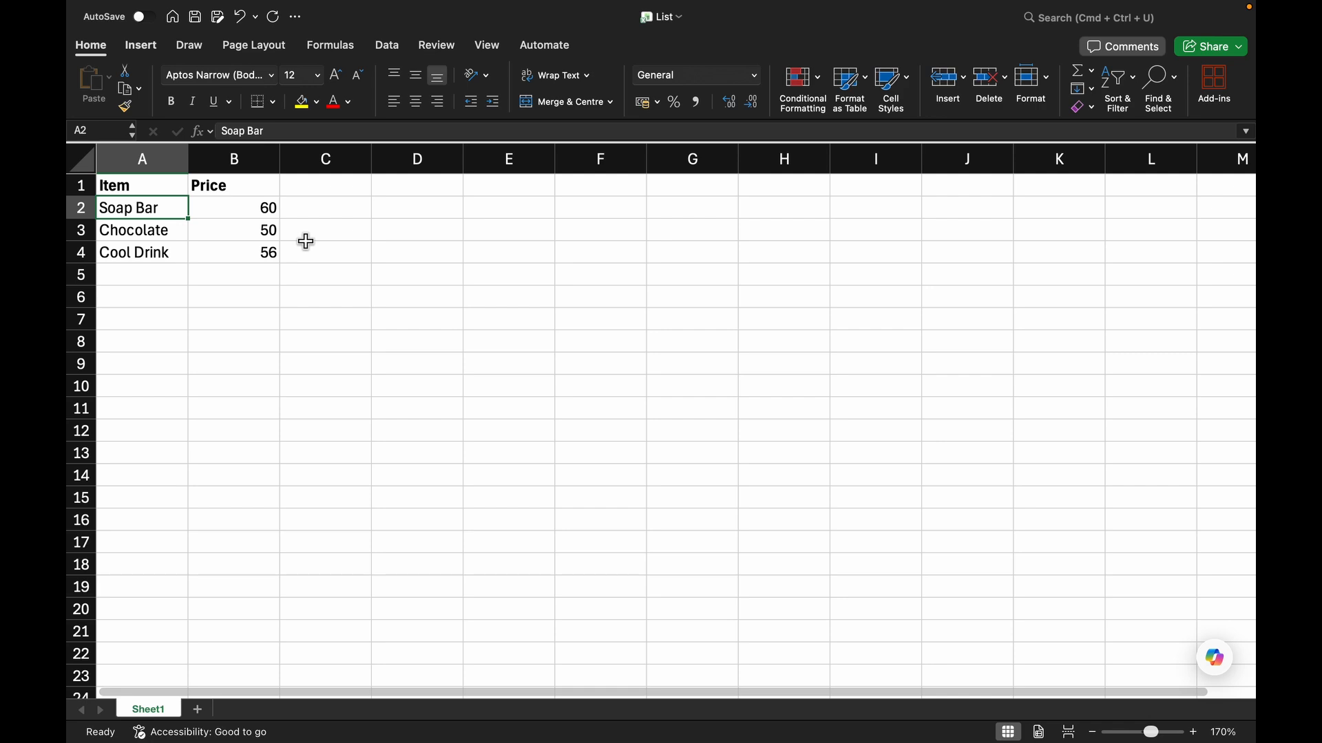
{"action": "key", "text": "Down"}
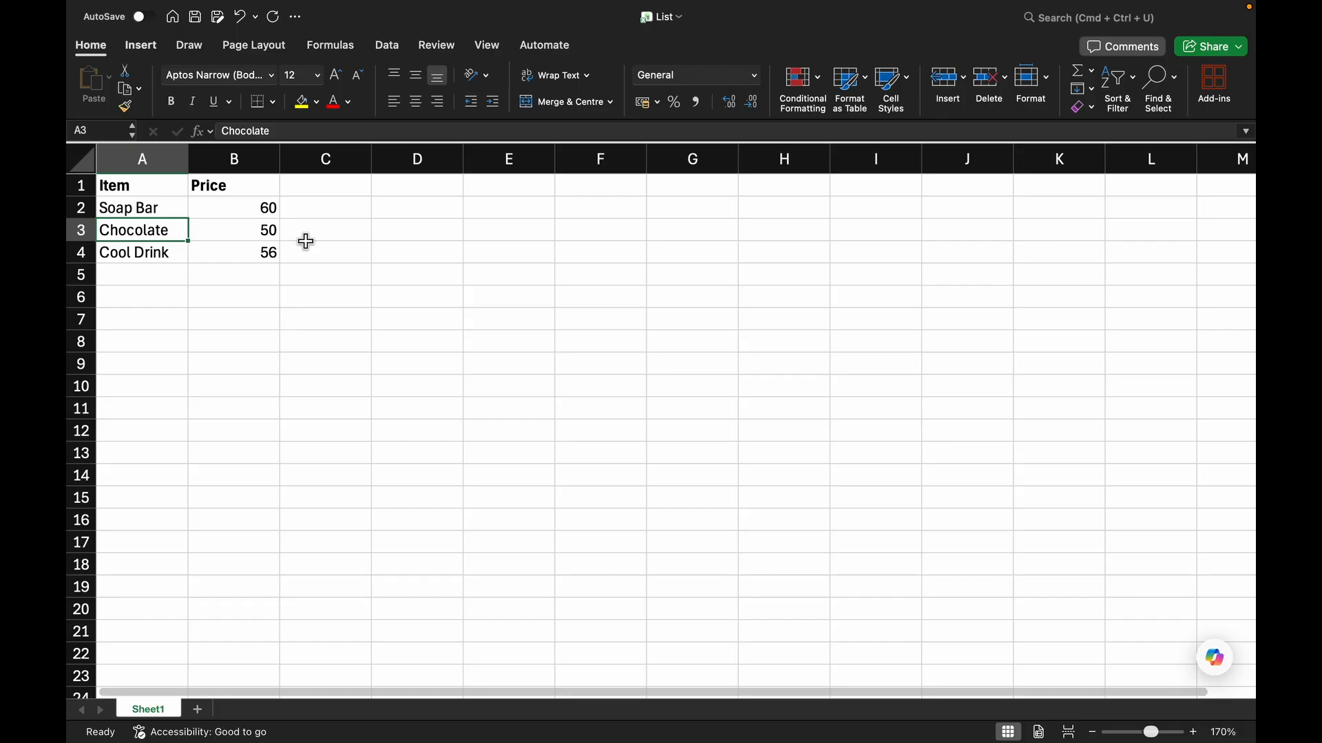
{"action": "key", "text": "Up"}
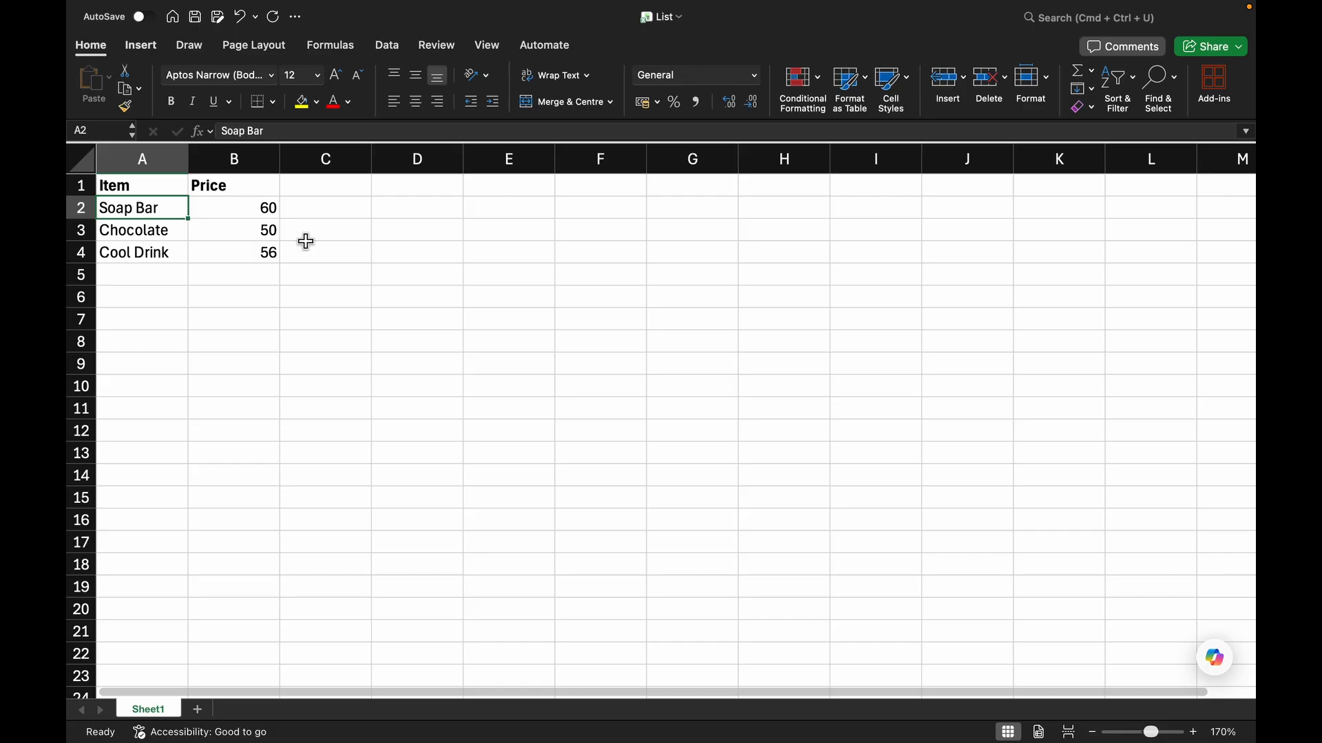
{"action": "key", "text": "Right"}
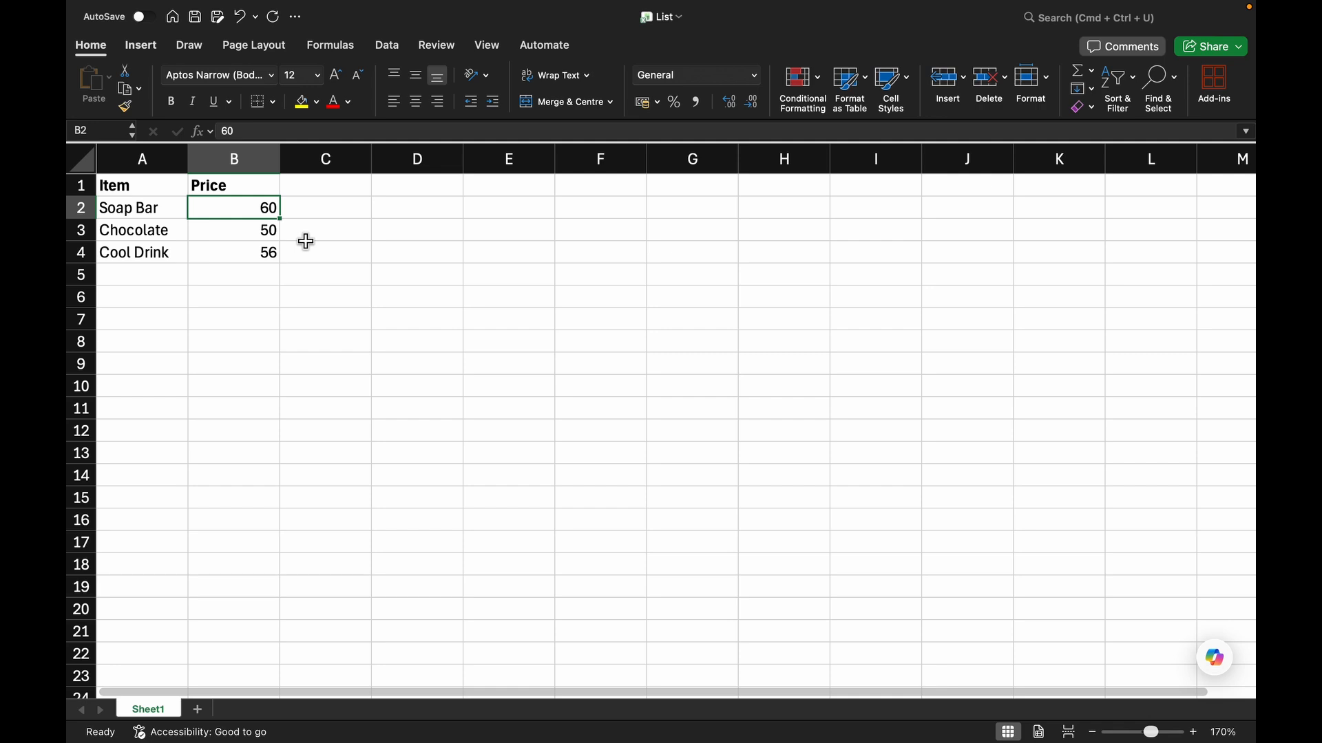
{"action": "key", "text": "Left"}
{"action": "key", "text": "Up"}
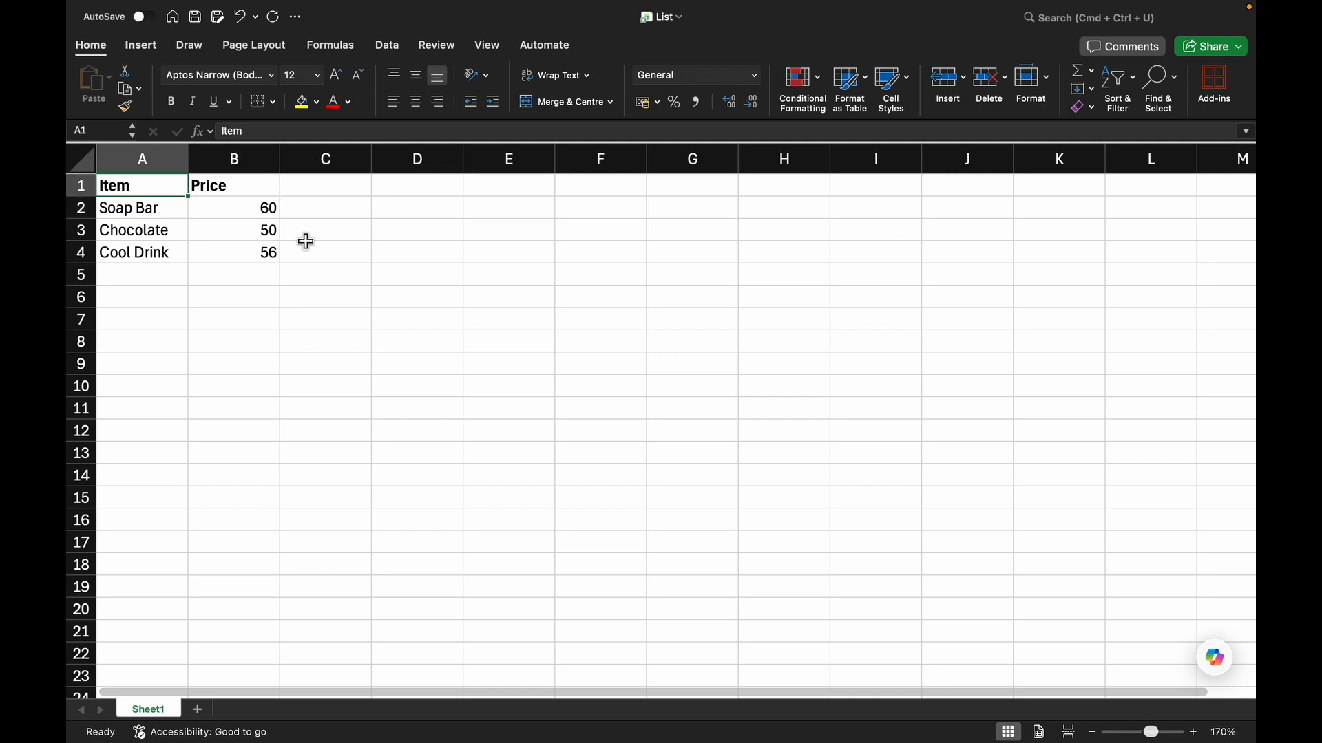
- Trace the active cell around the table through B1, B4 and A4, ending back at A1
{"action": "key", "text": "Right"}
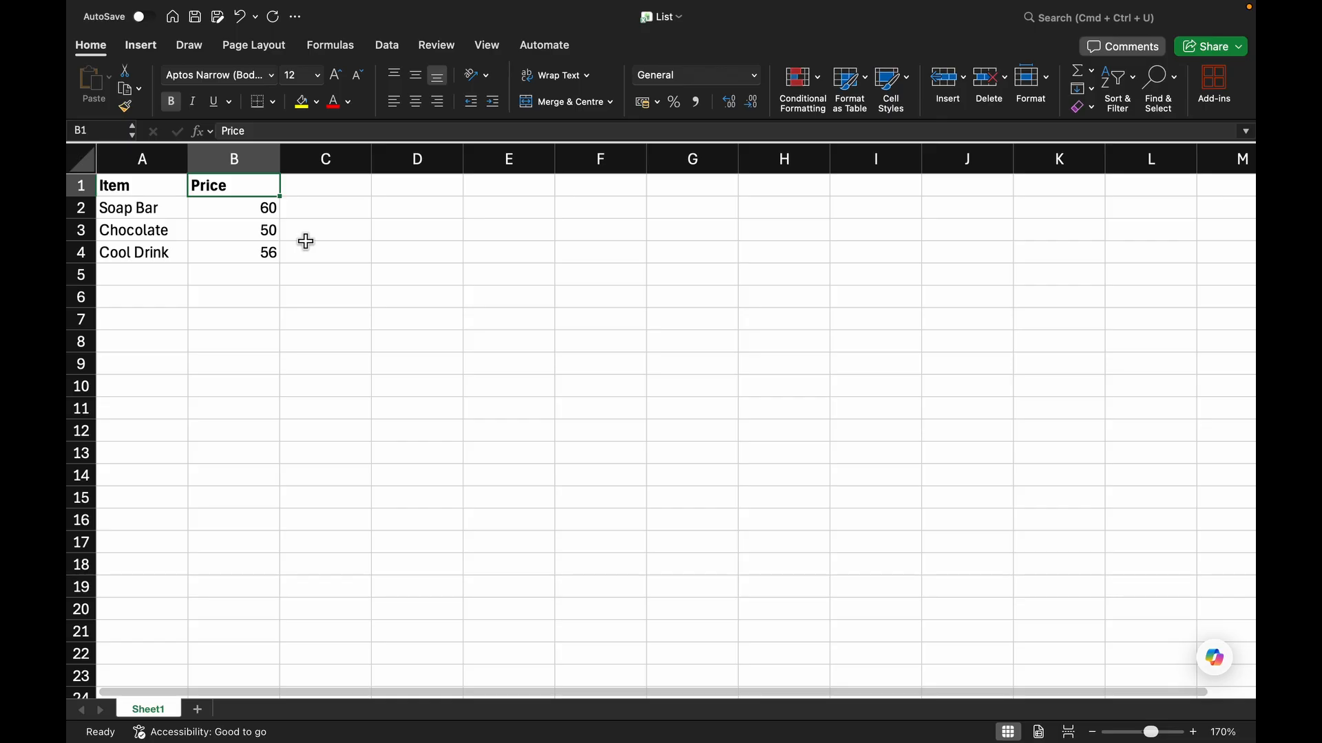
{"action": "key", "text": "Down"}
{"action": "key", "text": "Down"}
{"action": "key", "text": "Down"}
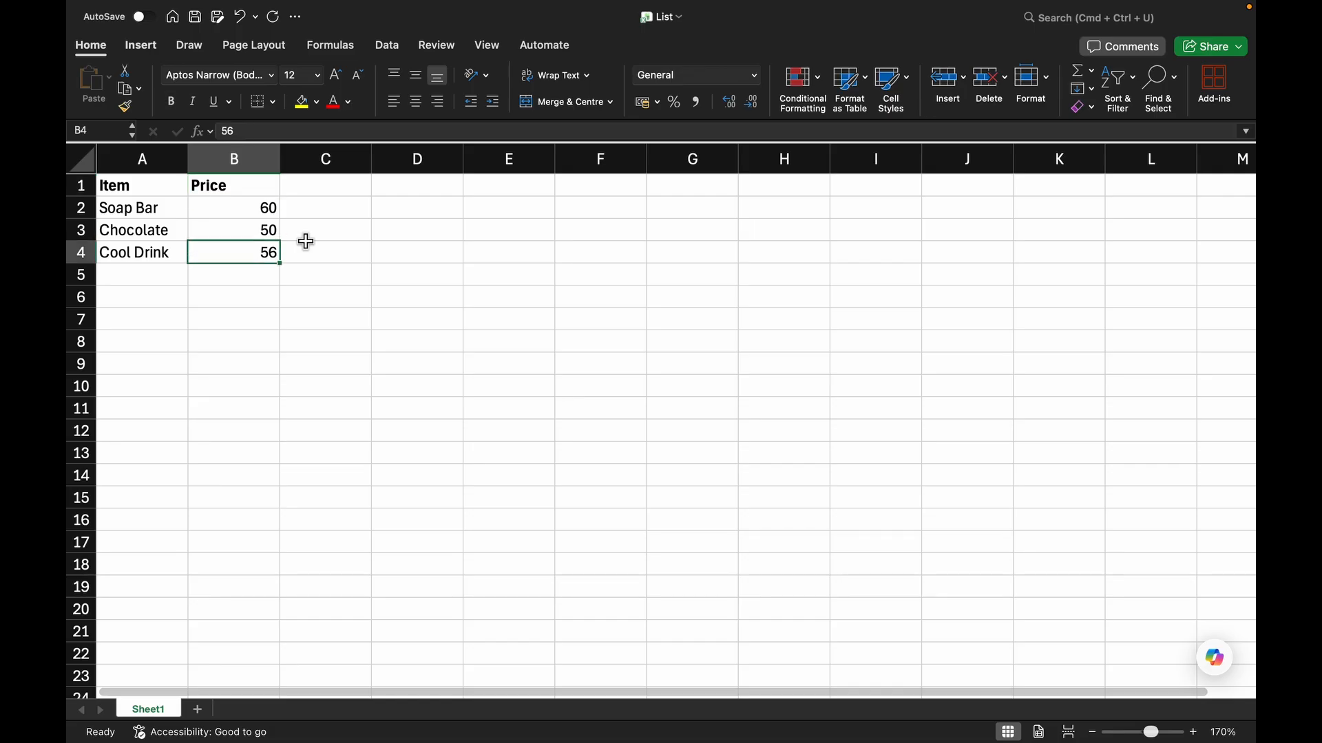
{"action": "key", "text": "Left"}
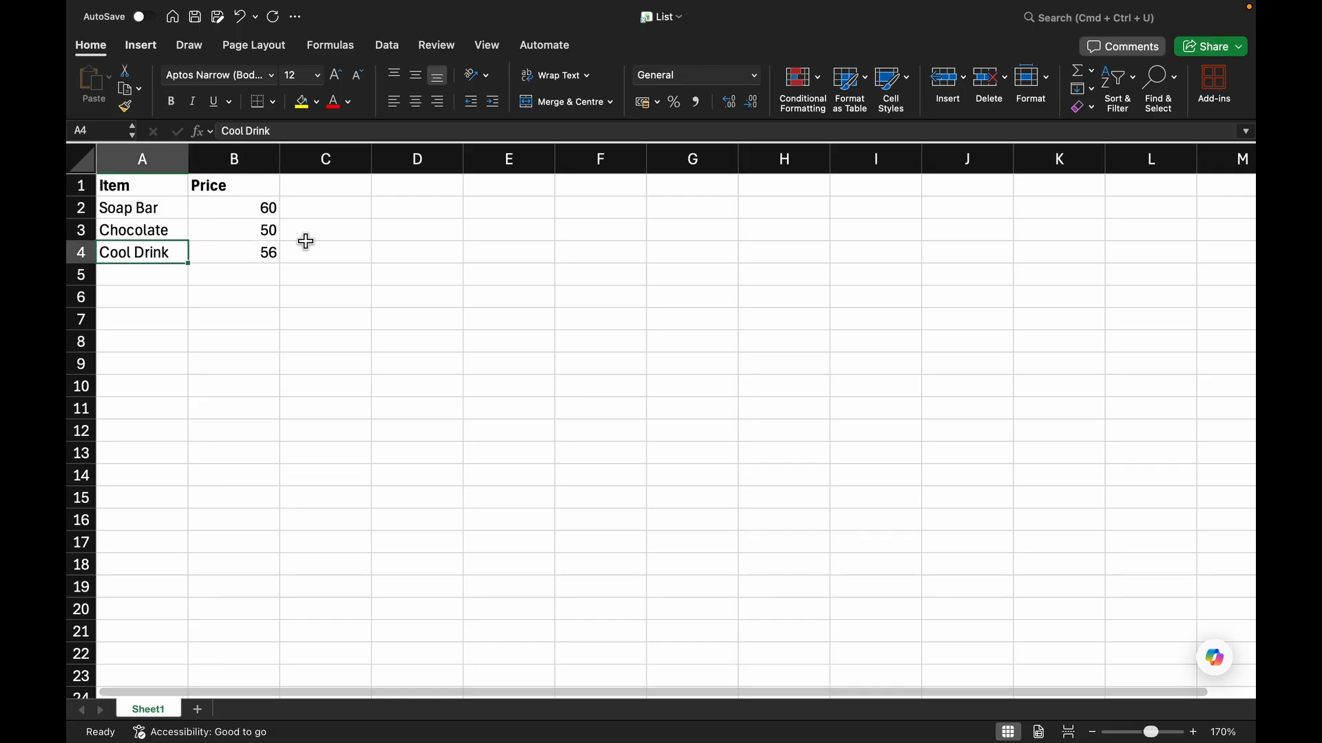
{"action": "key", "text": "Up"}
{"action": "key", "text": "Up"}
{"action": "key", "text": "Up"}
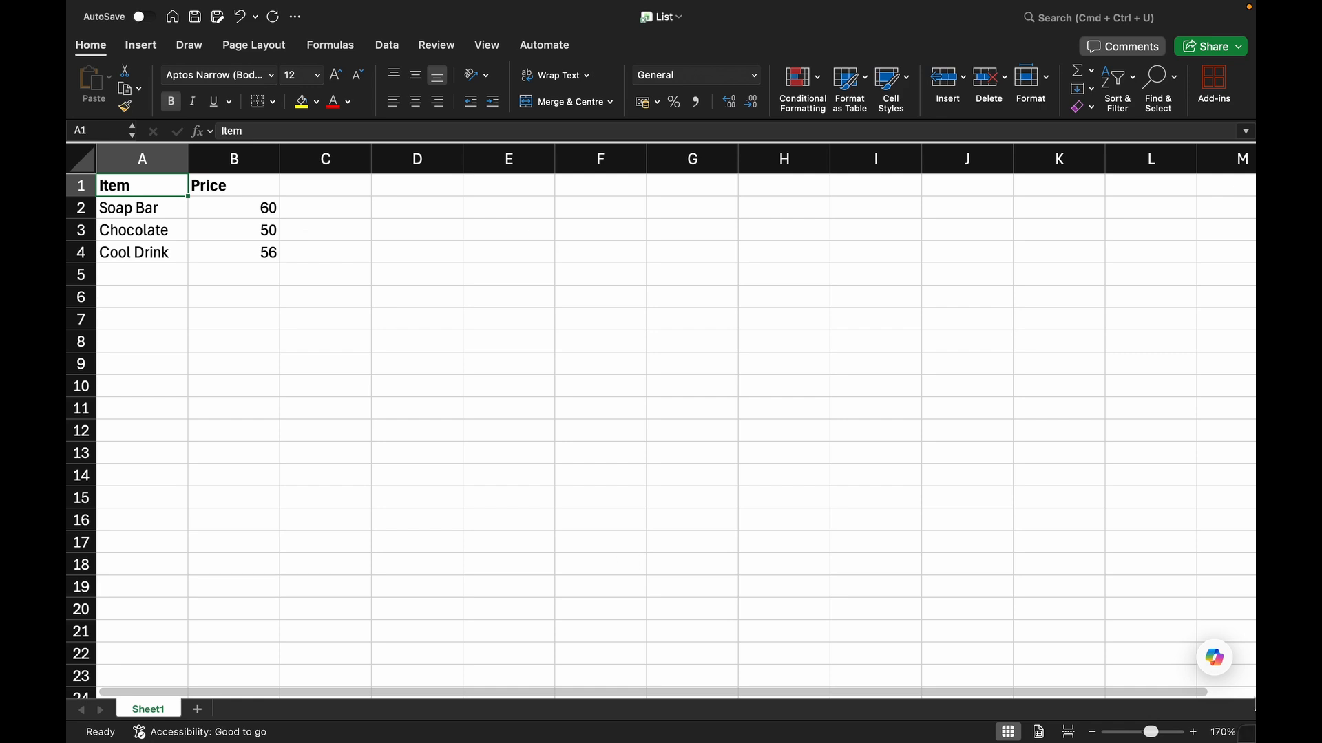
- Copy the table in A1:B4 and paste it with its upper corner at D6
{"action": "left_click", "coordinate": [133, 233]}
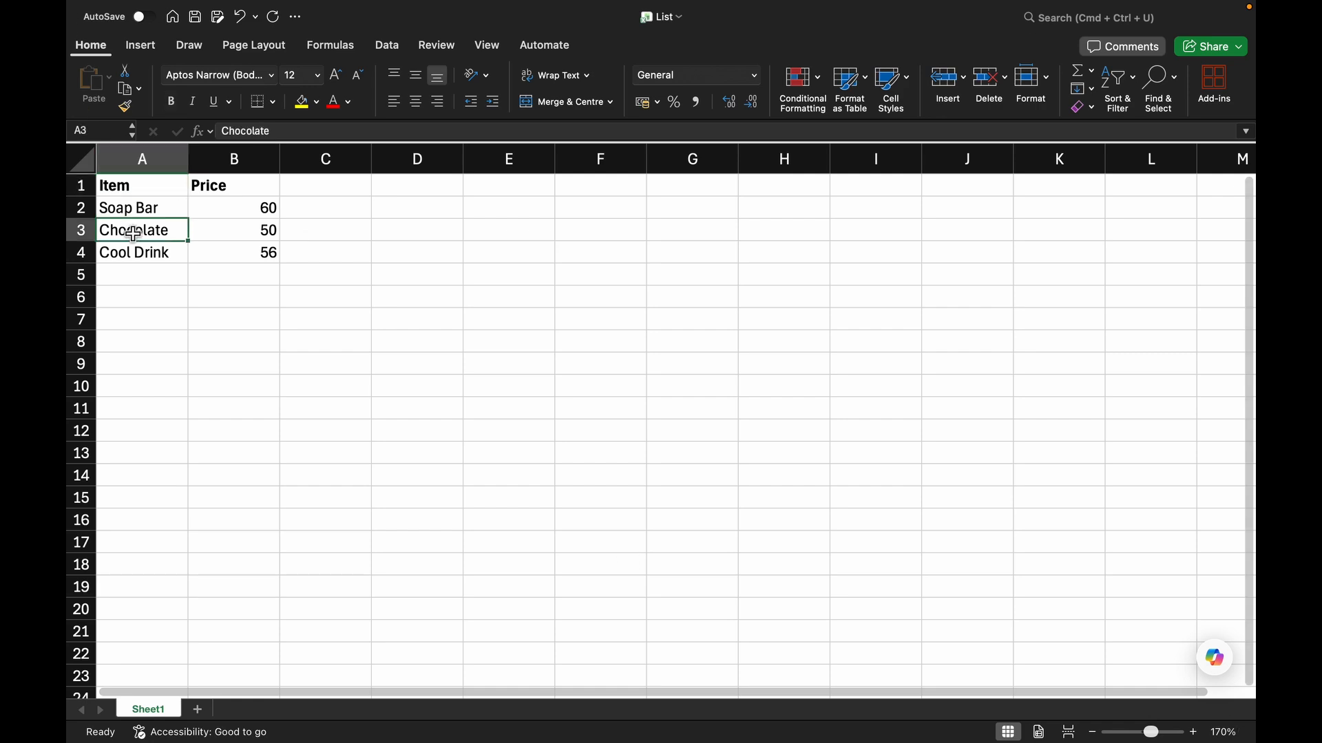
{"action": "left_click", "coordinate": [143, 186]}
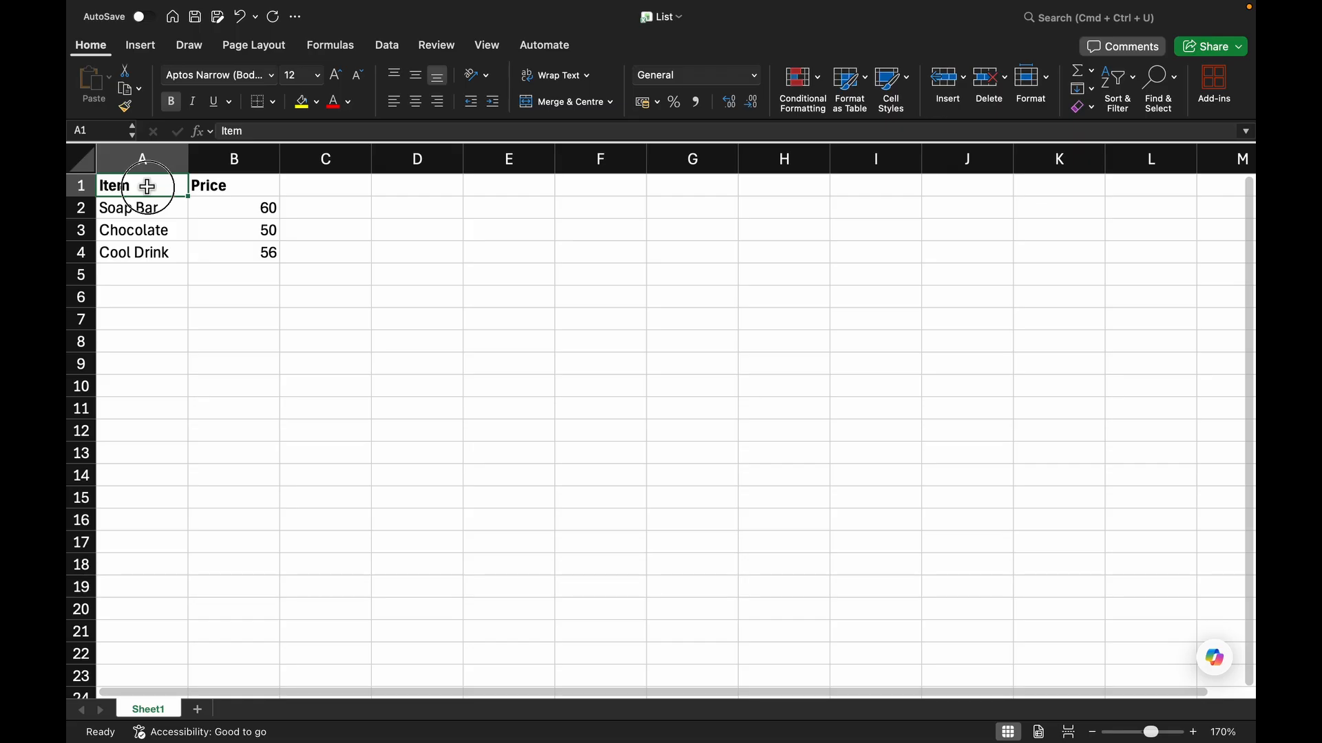
{"action": "left_click_drag", "start_coordinate": [147, 187], "coordinate": [240, 256]}
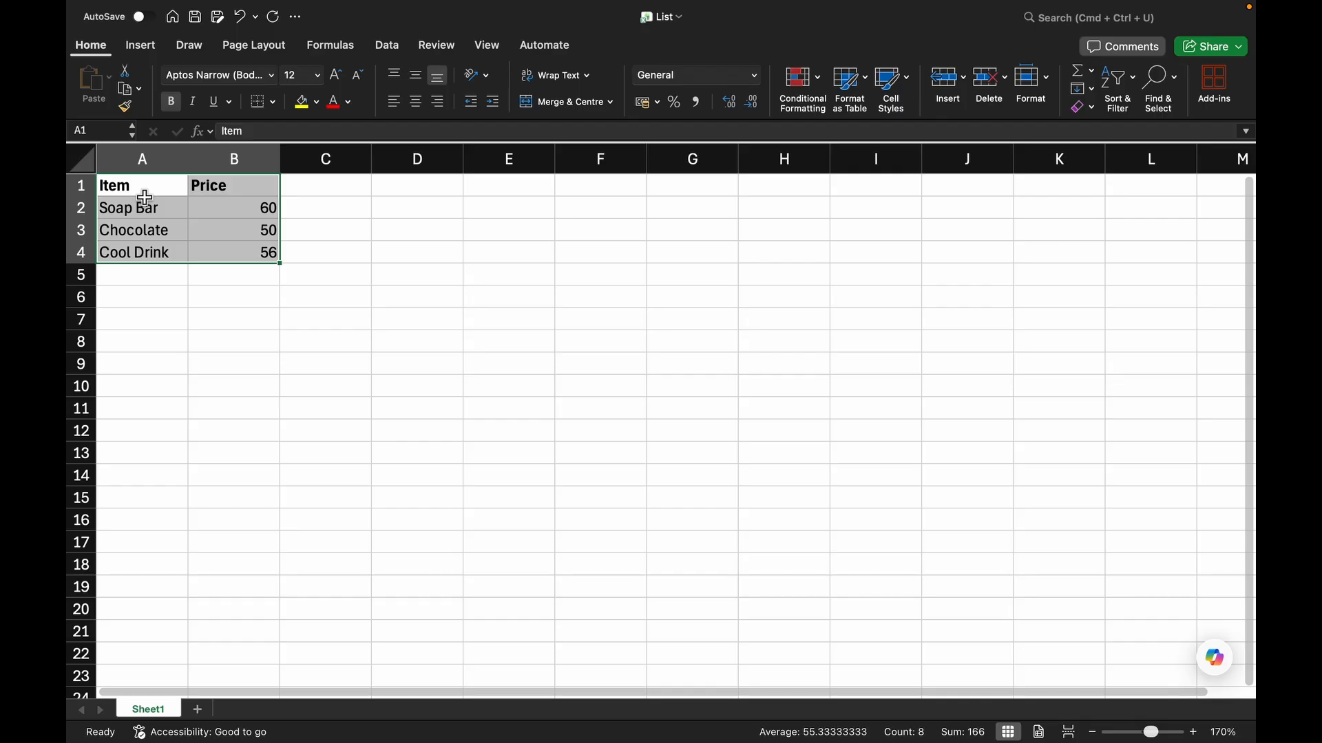
{"action": "key", "text": "super+c"}
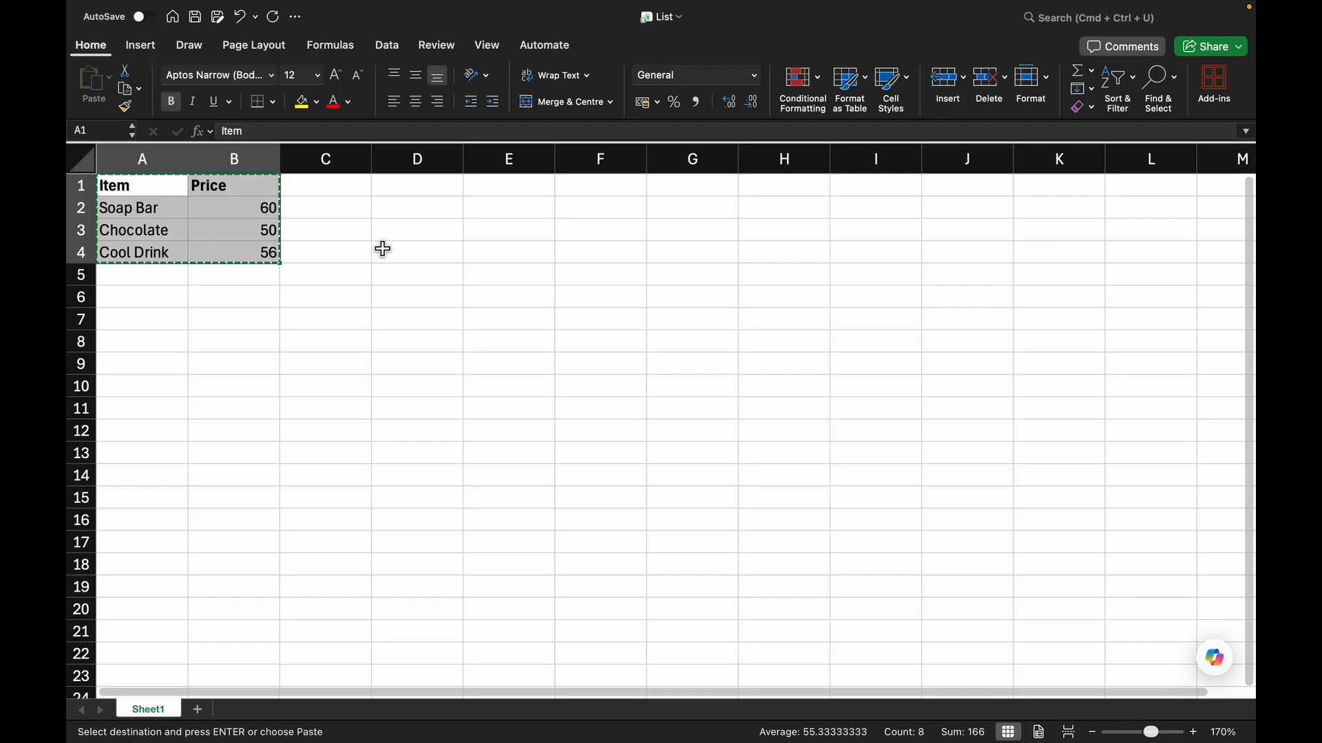
{"action": "left_click", "coordinate": [419, 295]}
{"action": "key", "text": "super+v"}
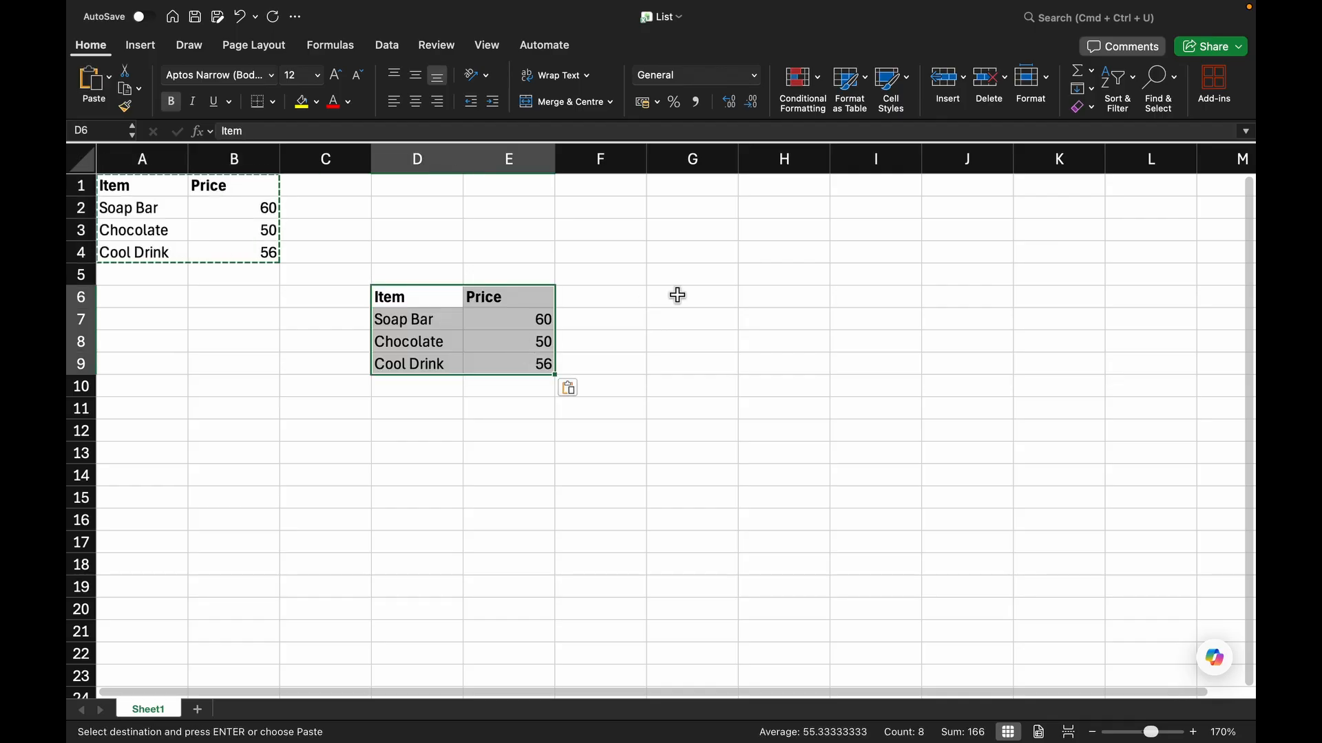
- Move the pasted table from D6:E9 to a new location starting at G9
{"action": "key", "text": "super+c"}
{"action": "left_click", "coordinate": [716, 371]}
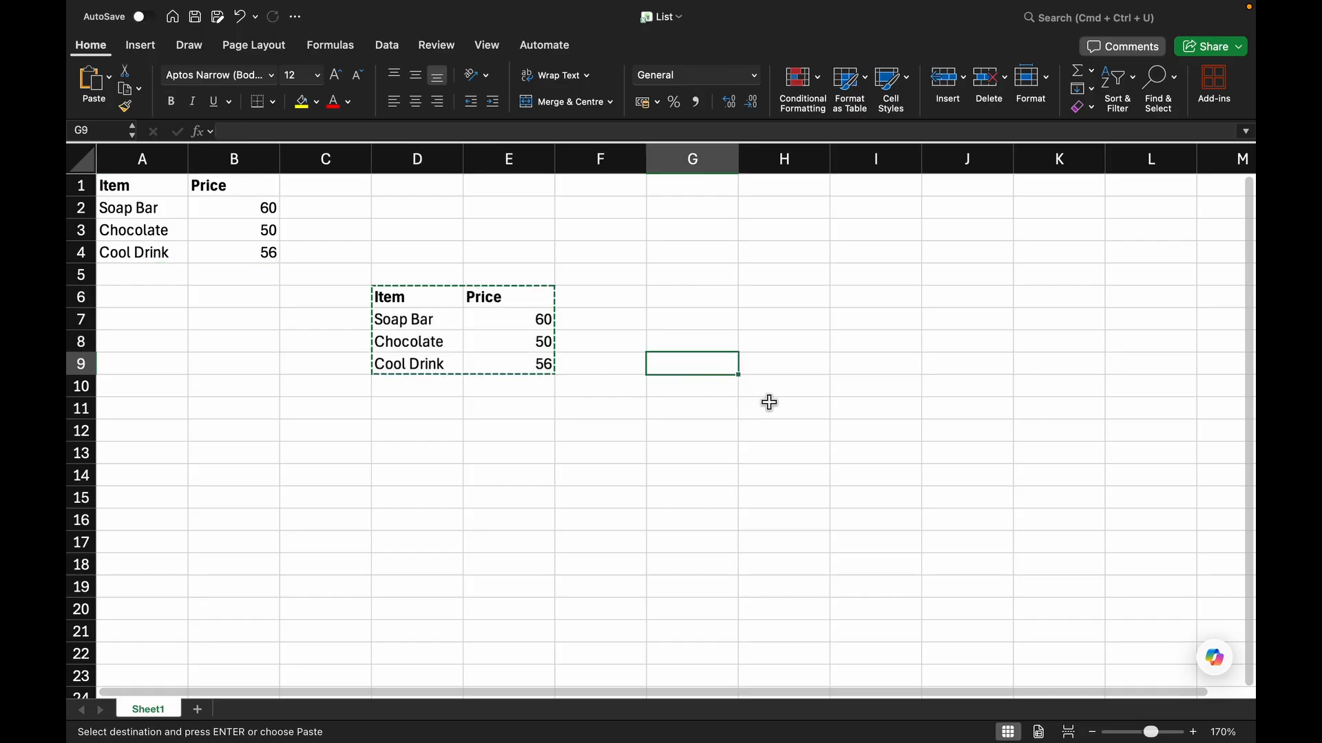
{"action": "key", "text": "super+v"}
{"action": "left_click", "coordinate": [427, 310]}
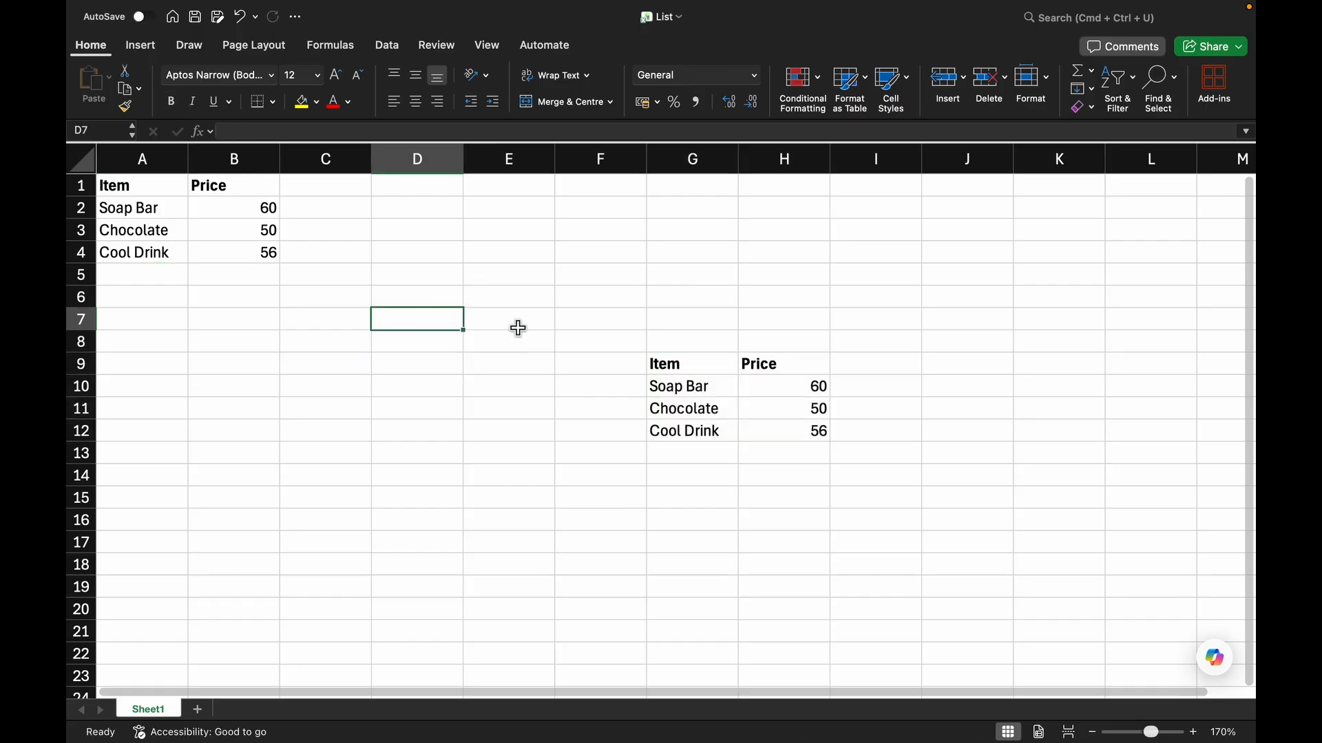
- Delete the relocated table copy in G9:H12
{"action": "left_click", "coordinate": [697, 379]}
{"action": "left_click_drag", "start_coordinate": [697, 365], "coordinate": [772, 428]}
{"action": "key", "text": "Delete"}
{"action": "left_click", "coordinate": [217, 358]}
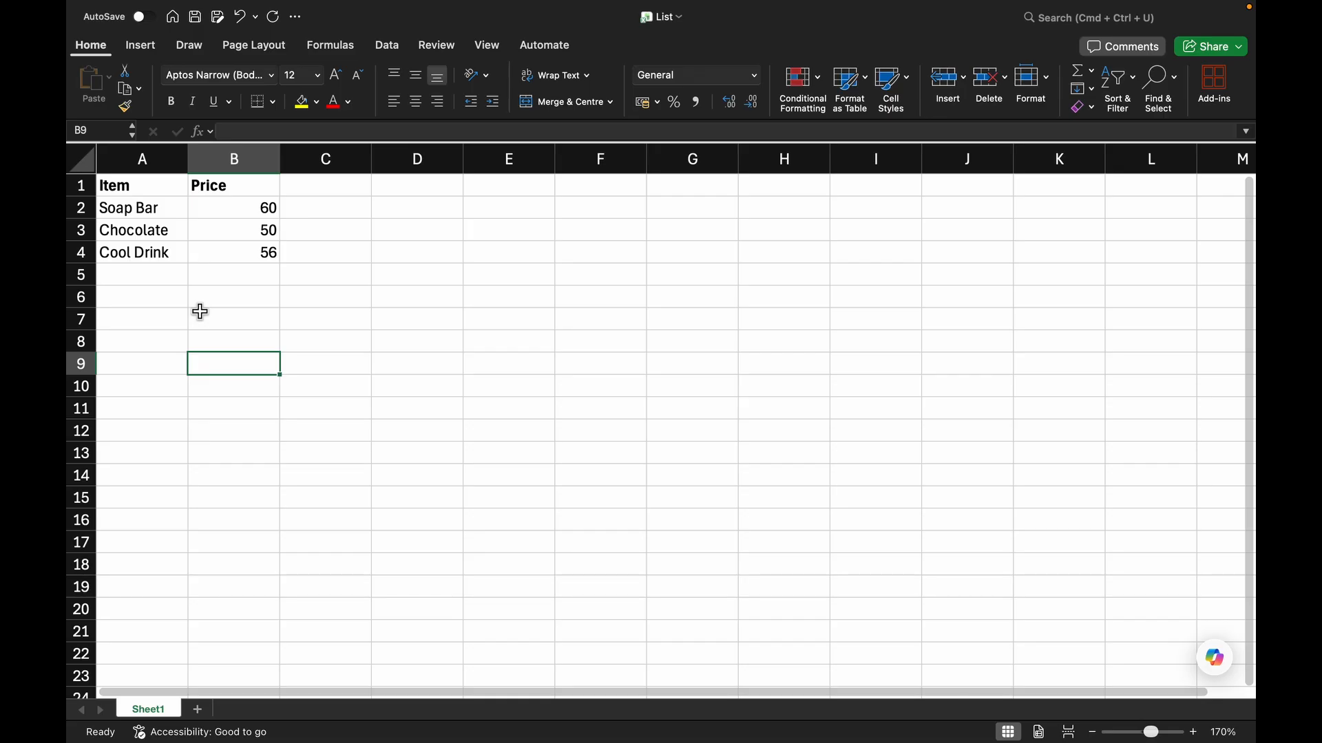
- Return to A1 and select the whole Item and Price table, A1:B4
{"action": "key", "text": "ctrl+Home"}
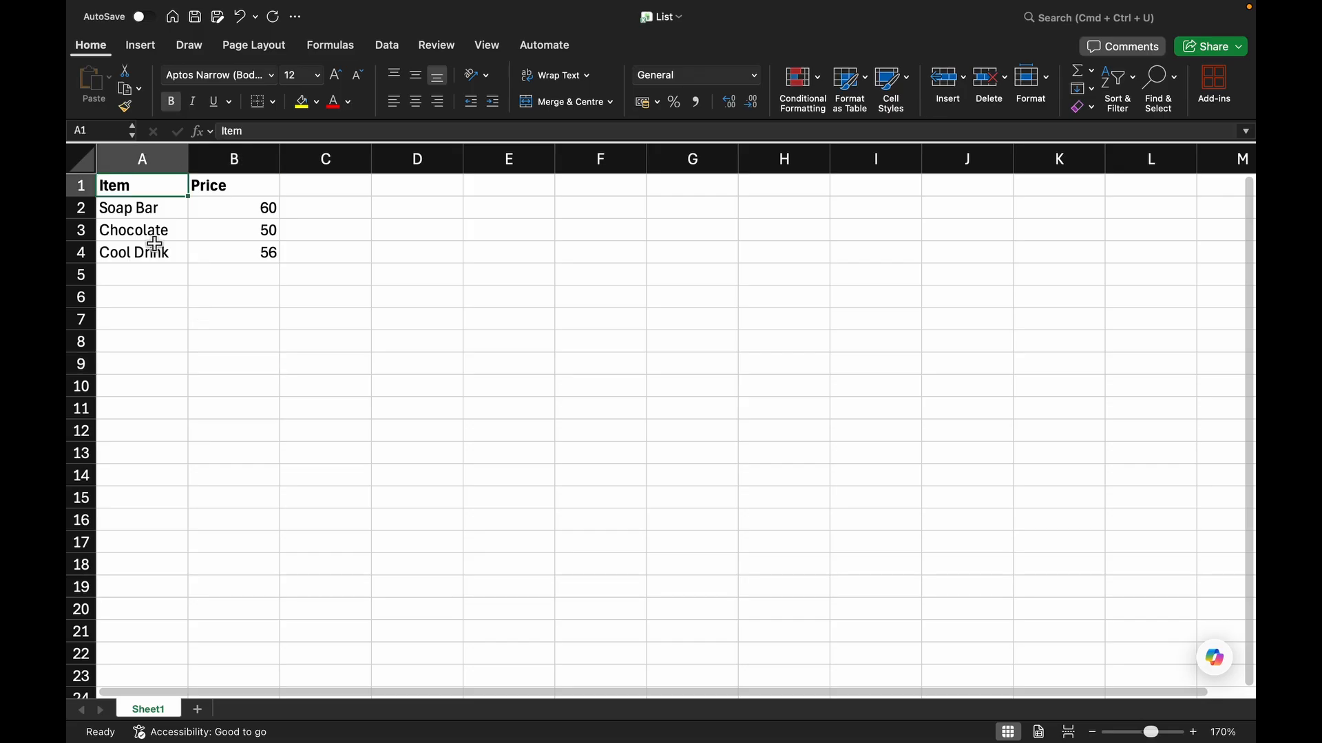
{"action": "left_click", "coordinate": [215, 181]}
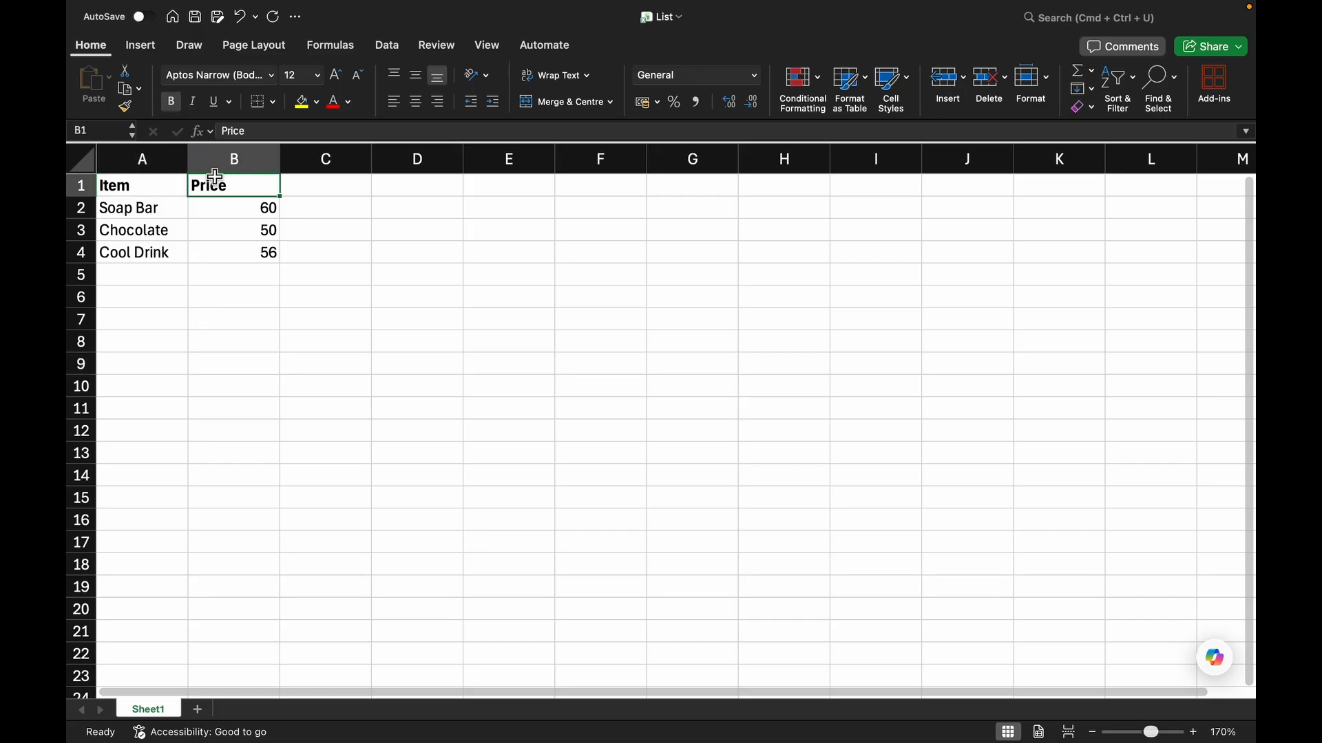
{"action": "left_click", "coordinate": [127, 181]}
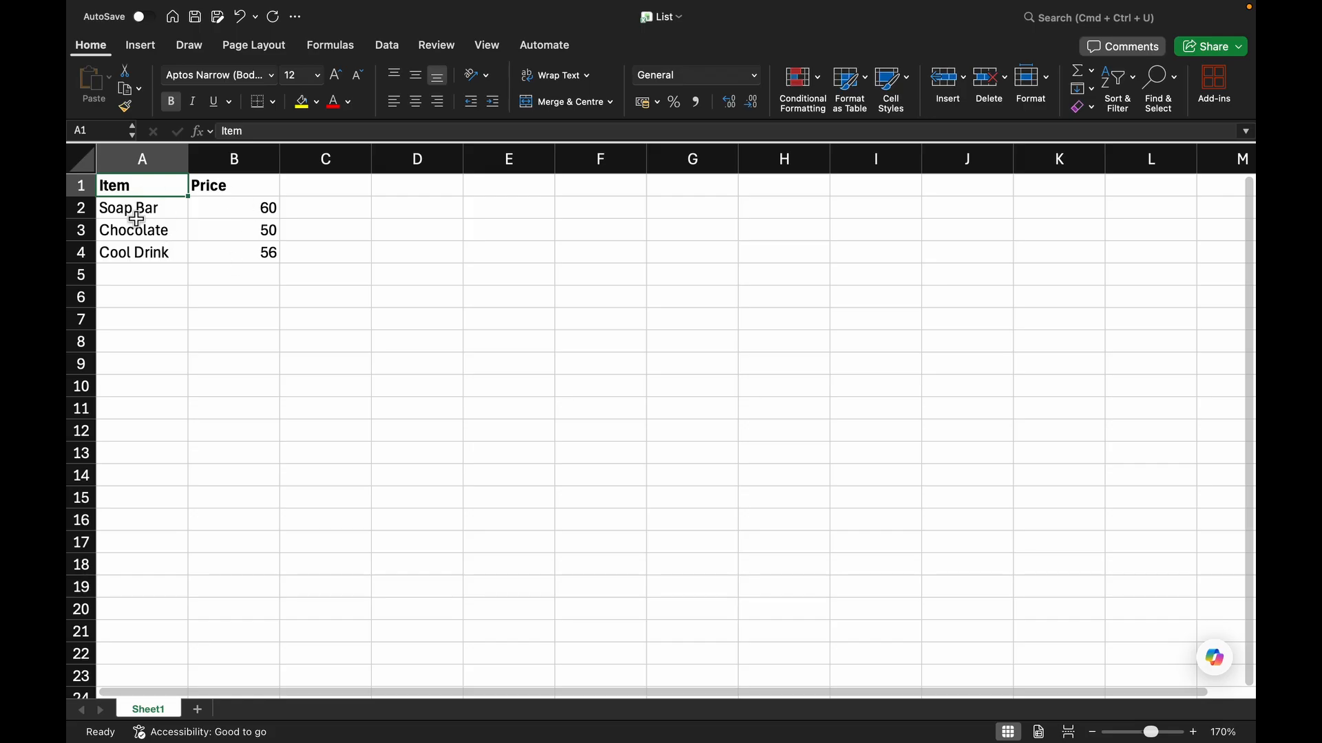
{"action": "left_click", "coordinate": [232, 256], "text": "shift"}
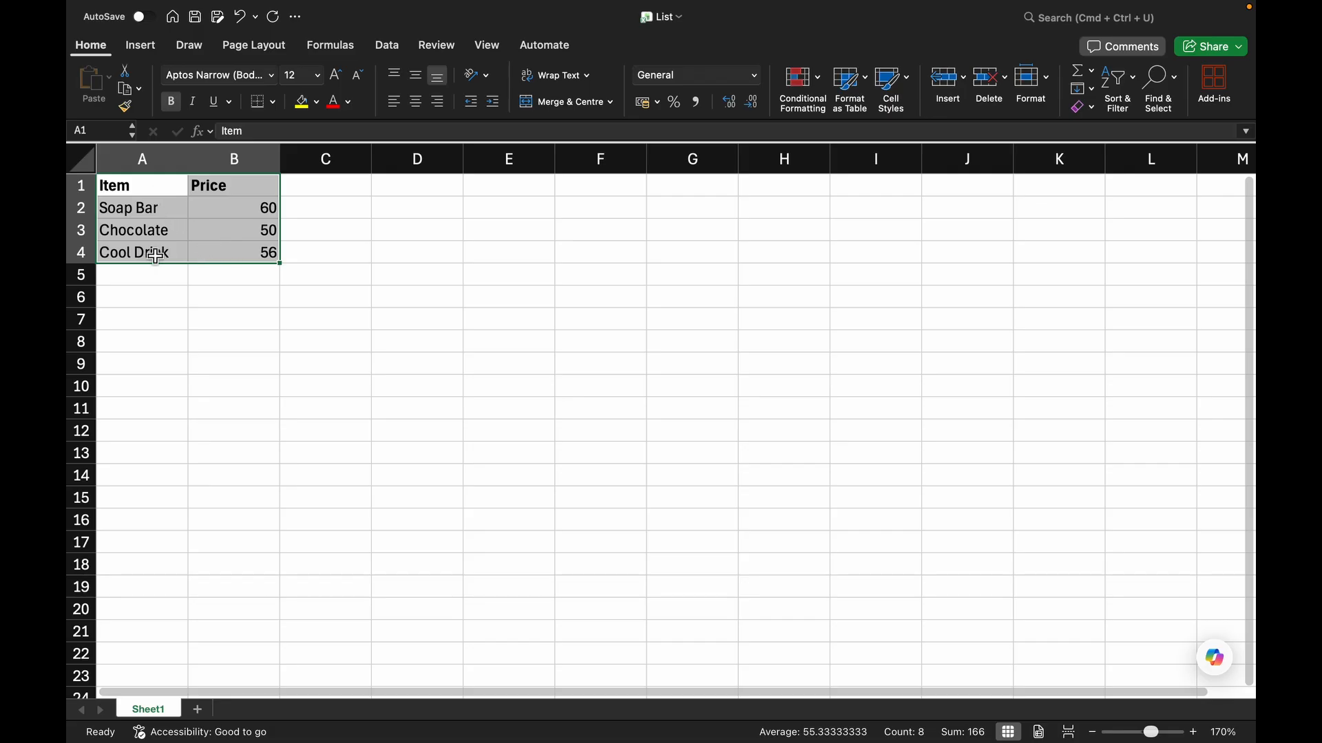
- Select the Item cells A1:A4 as a range, and the Price cells B1:B4 as a separate range
{"action": "left_click", "coordinate": [145, 201]}
{"action": "left_click", "coordinate": [141, 183]}
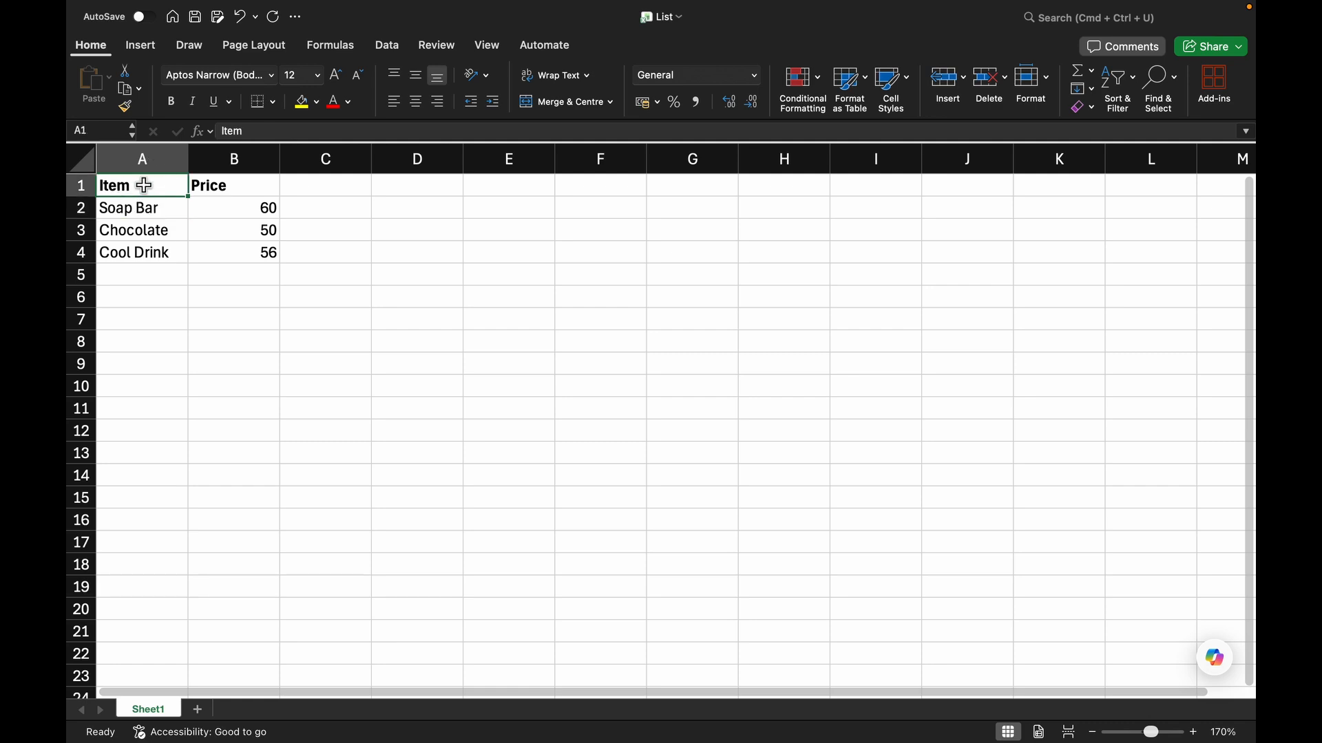
{"action": "left_click", "coordinate": [144, 249], "text": "shift"}
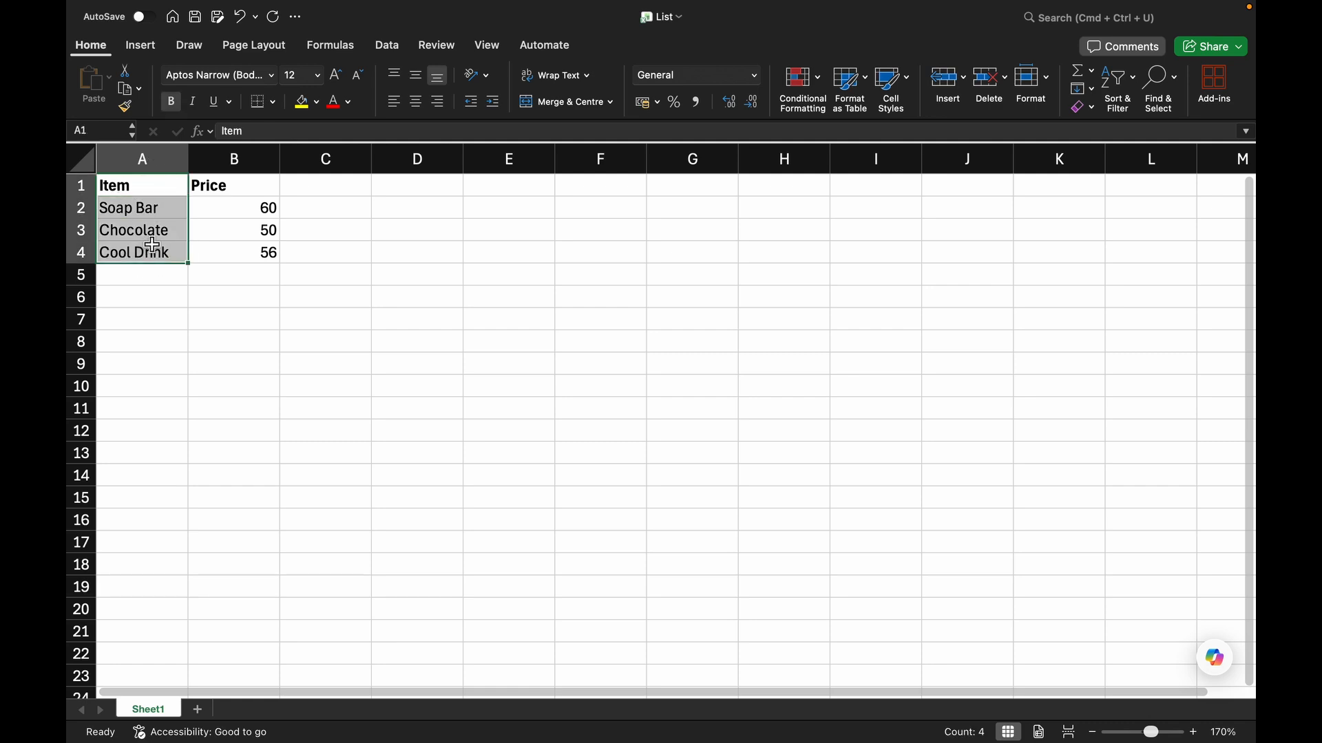
{"action": "left_click", "coordinate": [201, 193]}
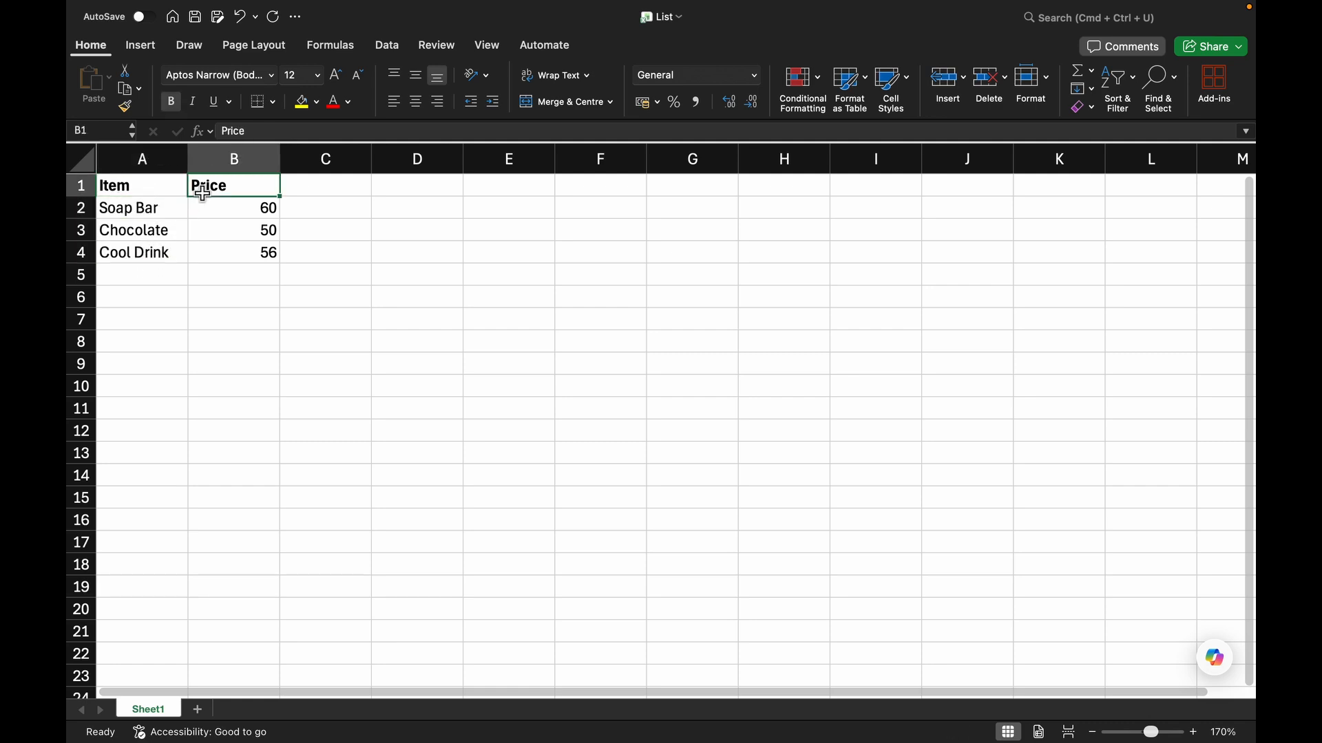
{"action": "left_click", "coordinate": [244, 255], "text": "shift"}
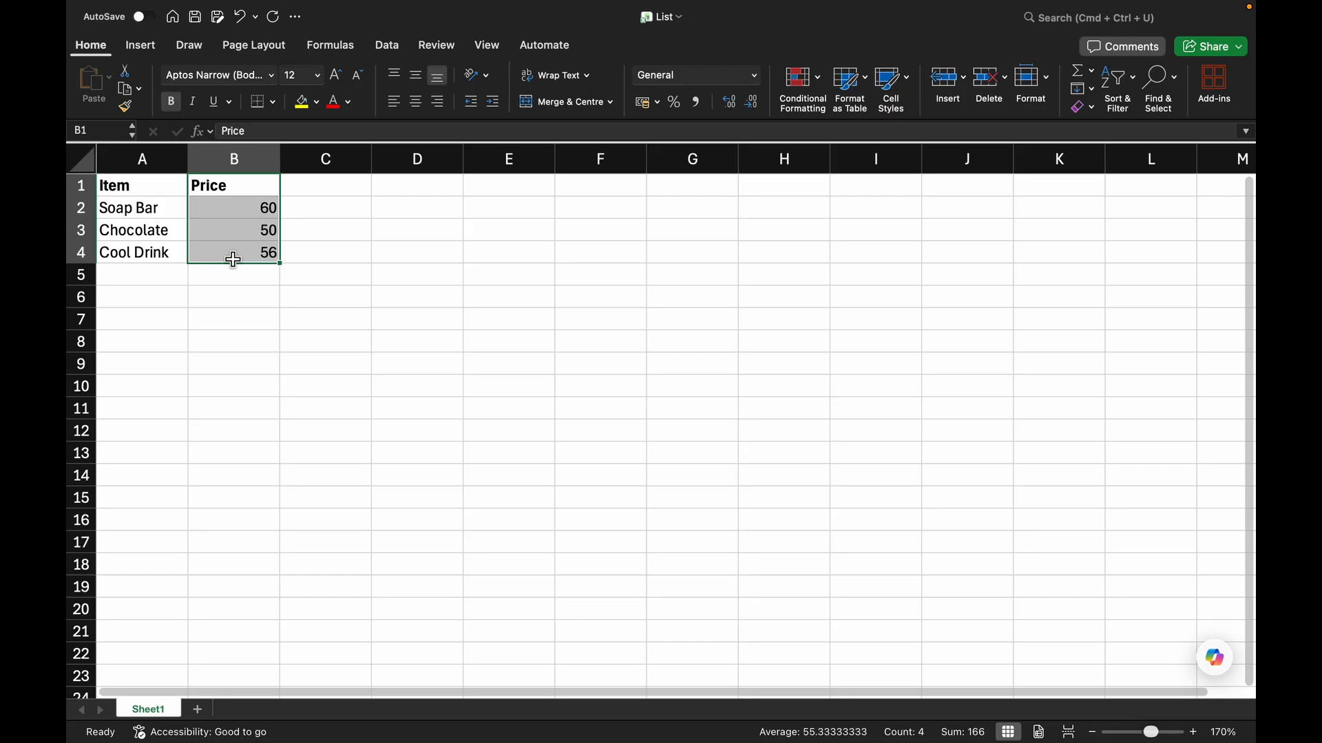
- Select the whole Item and Price table from A1 to B4 as one range, and clear the selection
{"action": "left_click", "coordinate": [138, 186]}
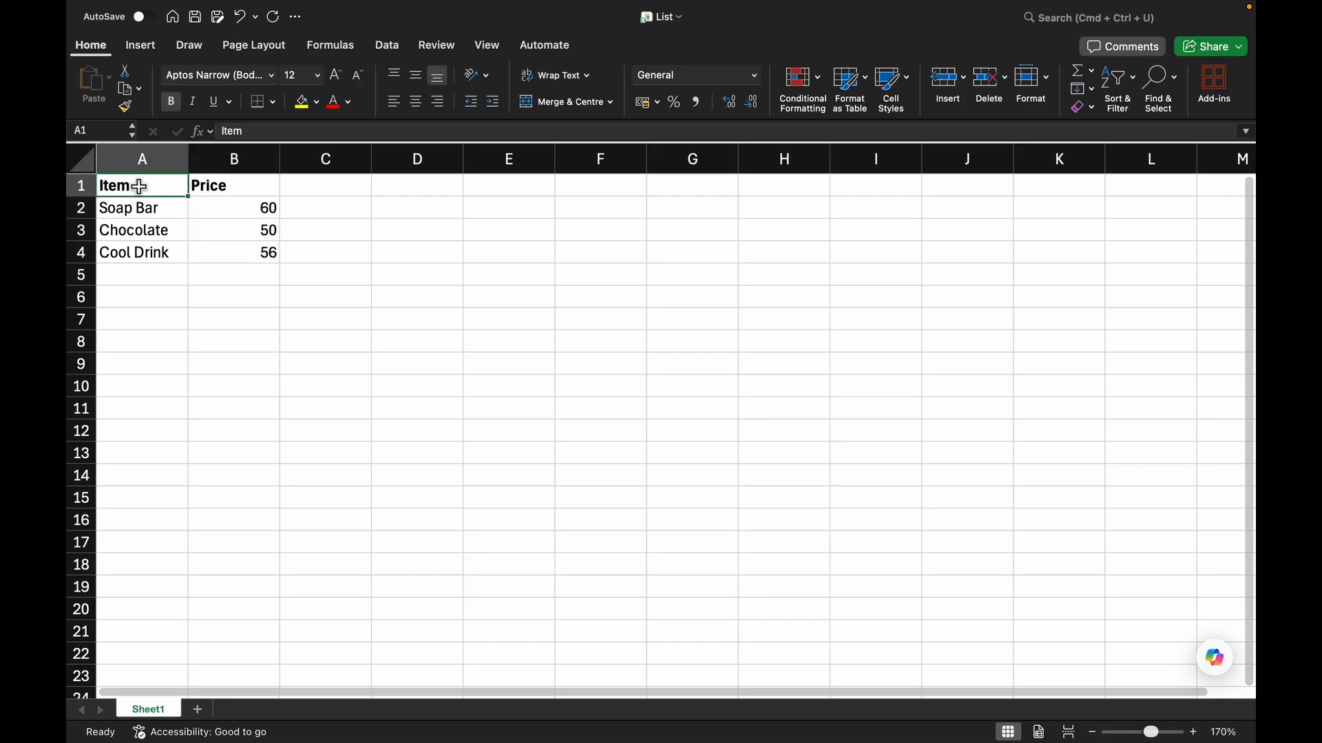
{"action": "left_click", "coordinate": [236, 254], "text": "shift"}
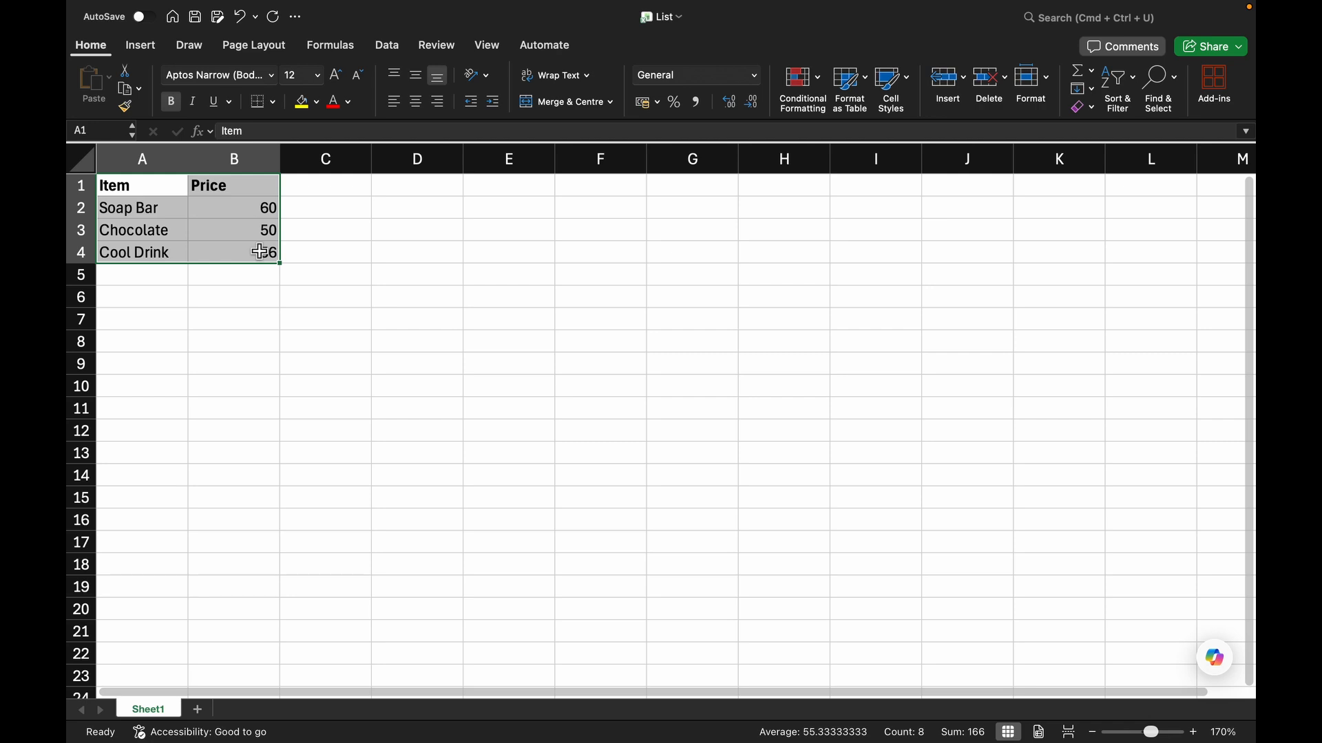
{"action": "left_click", "coordinate": [192, 319]}
- Try to select a large block from A2 far across the sheet, and return from B130 to the last filled Price cell
{"action": "left_click", "coordinate": [144, 205]}
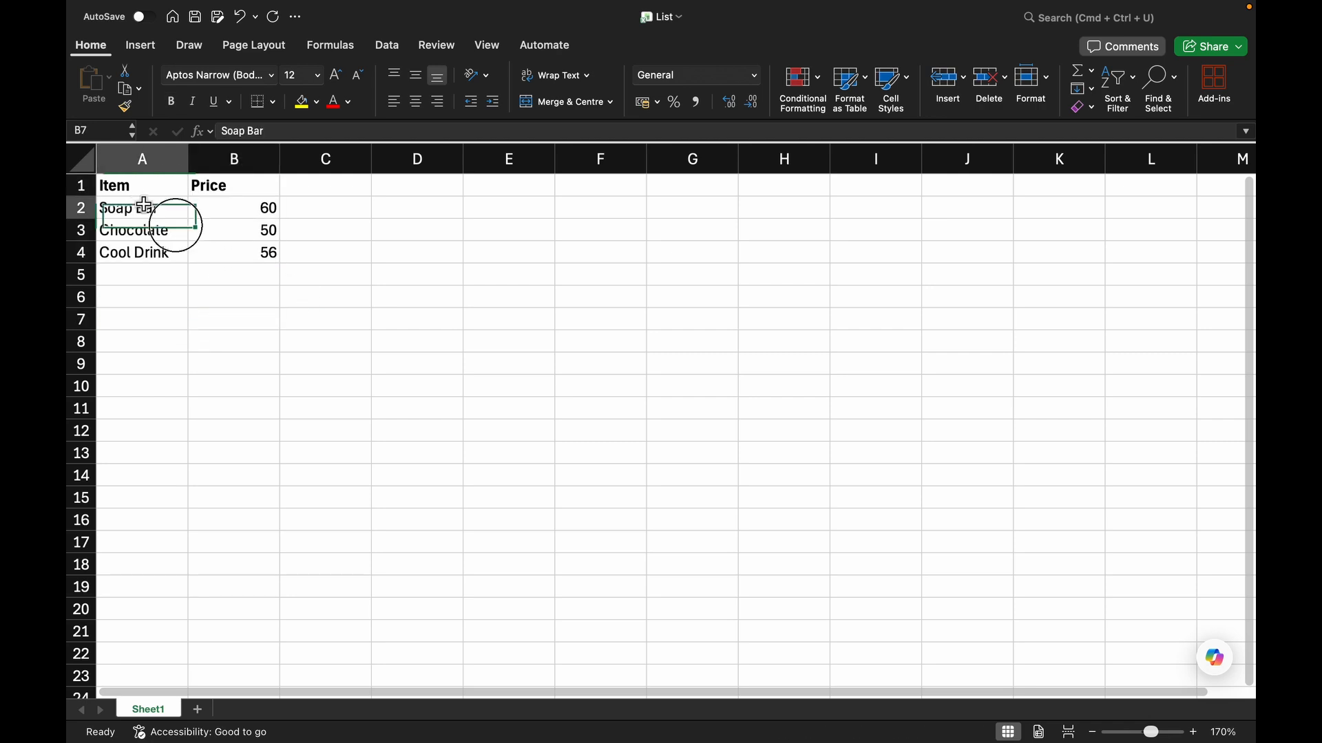
{"action": "left_click_drag", "start_coordinate": [144, 205], "coordinate": [1209, 716]}
{"action": "left_click", "coordinate": [712, 492]}
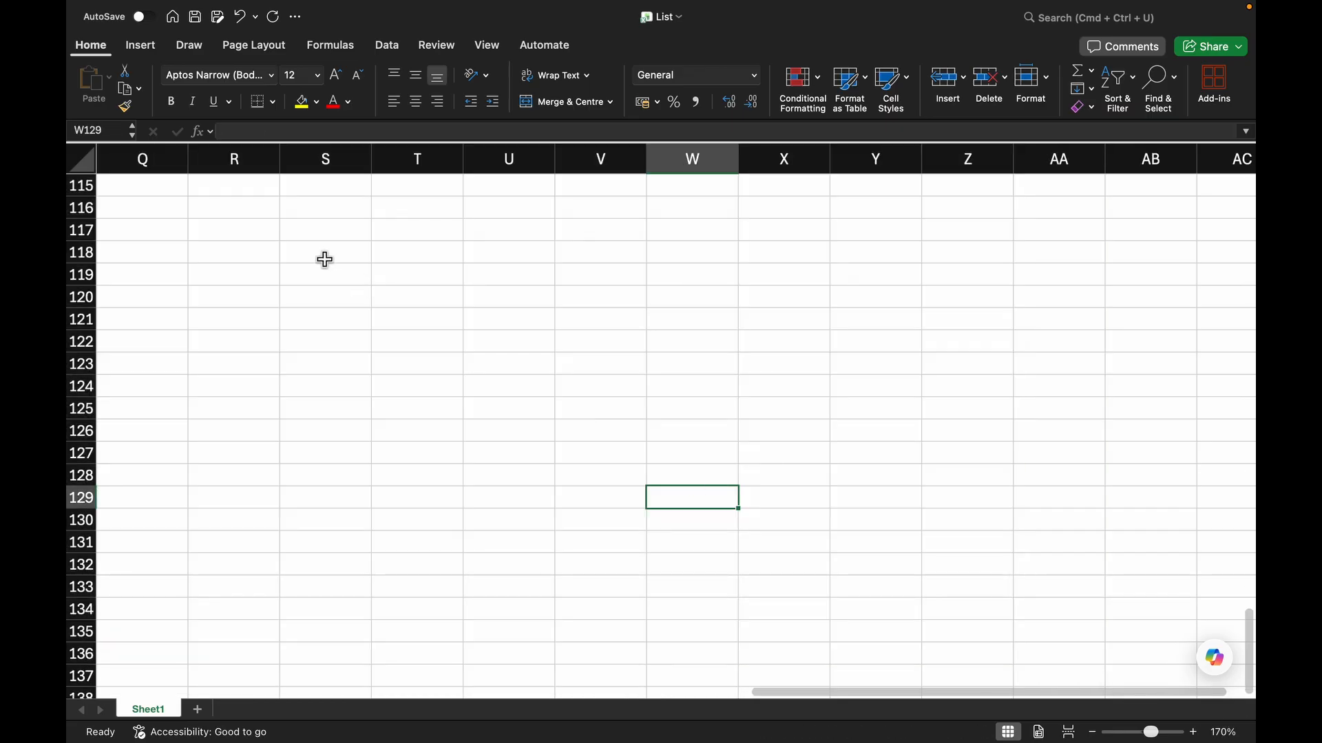
{"action": "left_click_drag", "start_coordinate": [779, 692], "coordinate": [279, 673]}
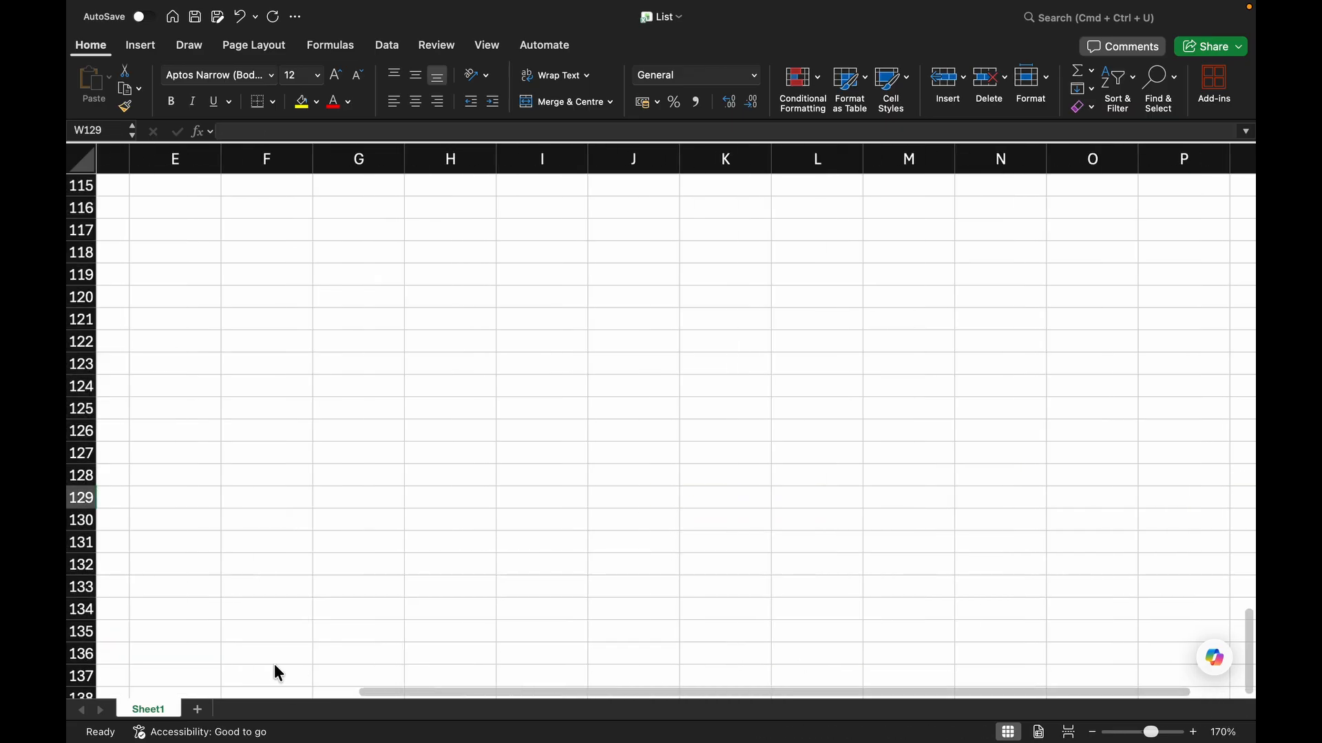
{"action": "left_click_drag", "start_coordinate": [404, 701], "coordinate": [116, 582]}
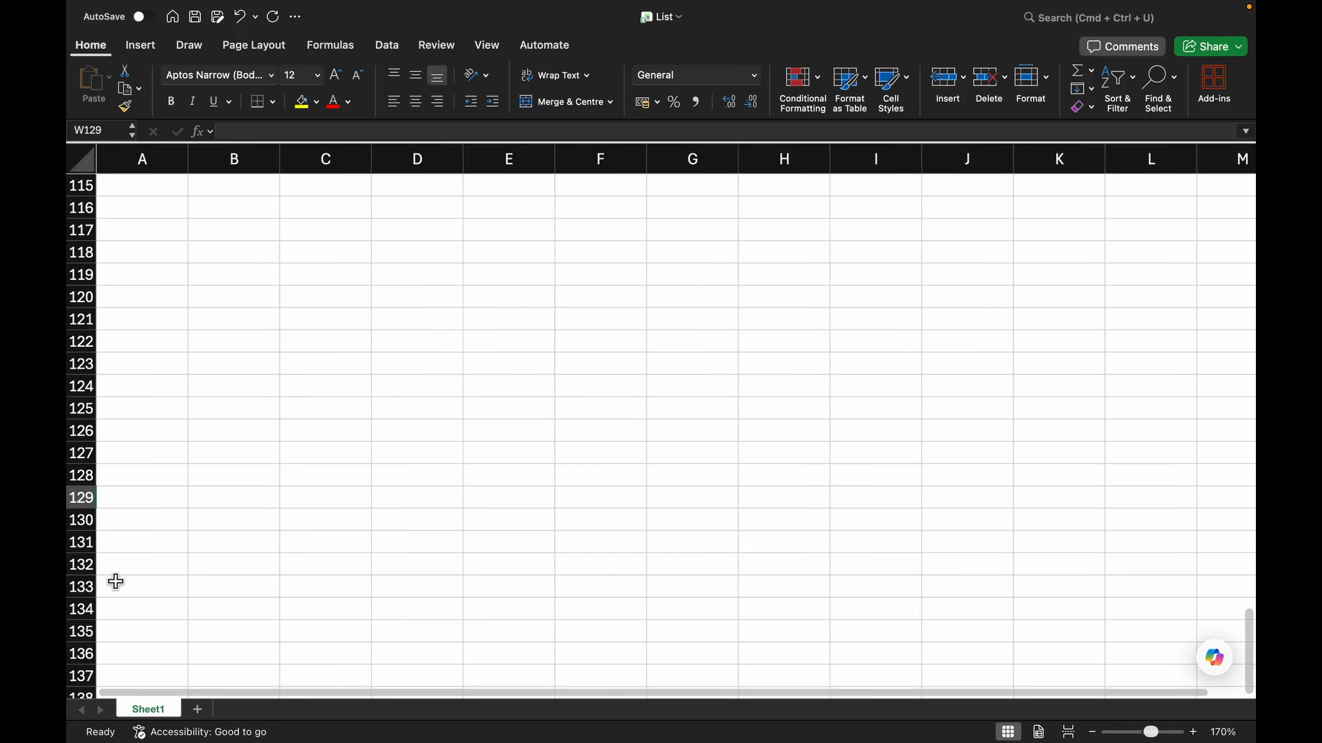
{"action": "left_click", "coordinate": [208, 514]}
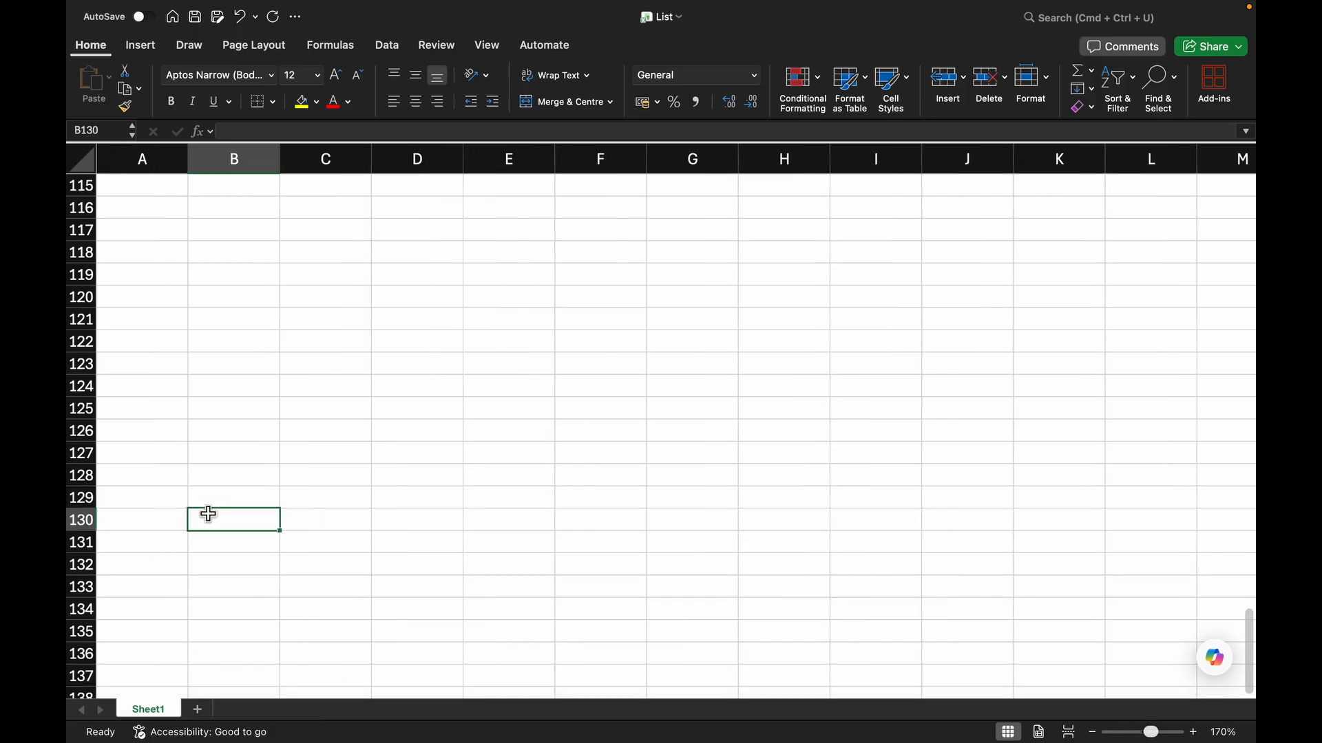
{"action": "key", "text": "ctrl+Up"}
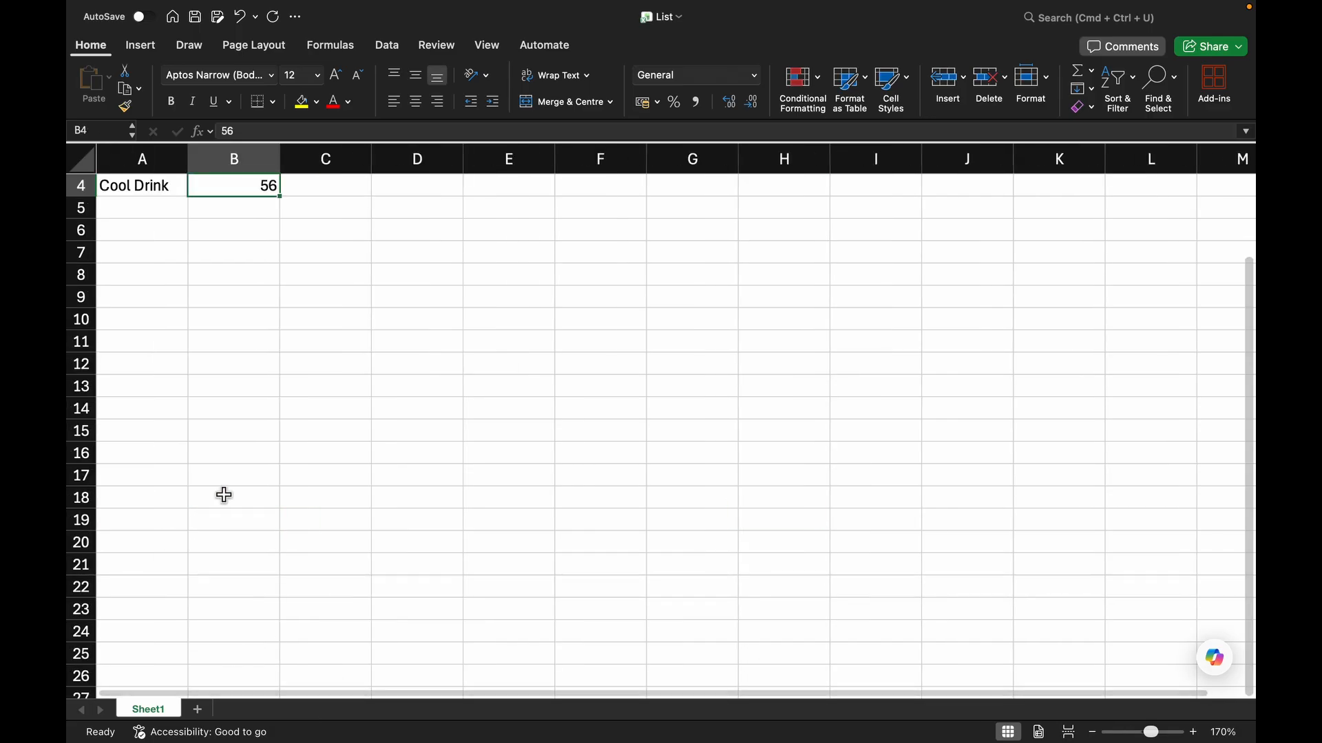
- Select the large block A1:L22 by extending the selection from A1 to its opposite corner
{"action": "scroll", "coordinate": [148, 299], "scroll_direction": "up", "scroll_amount": 3}
{"action": "left_click", "coordinate": [128, 184]}
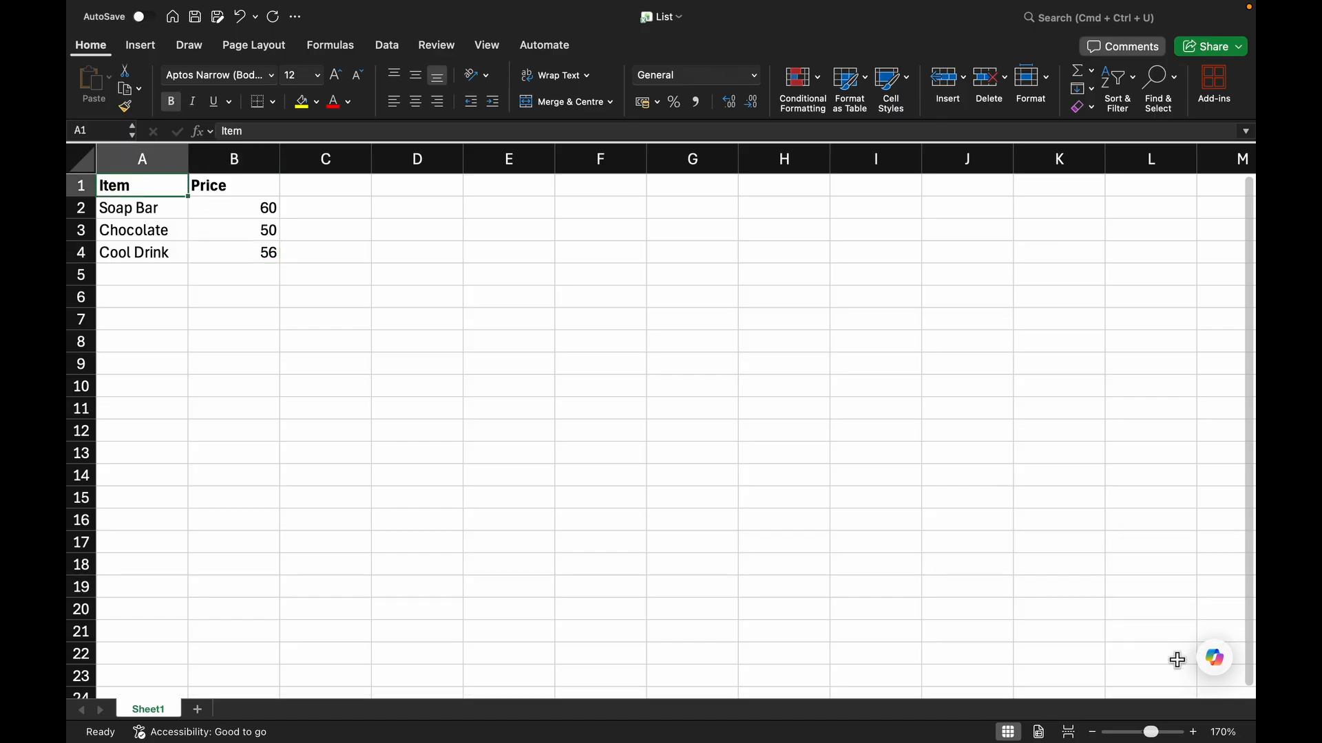
{"action": "left_click", "coordinate": [1177, 660], "text": "shift"}
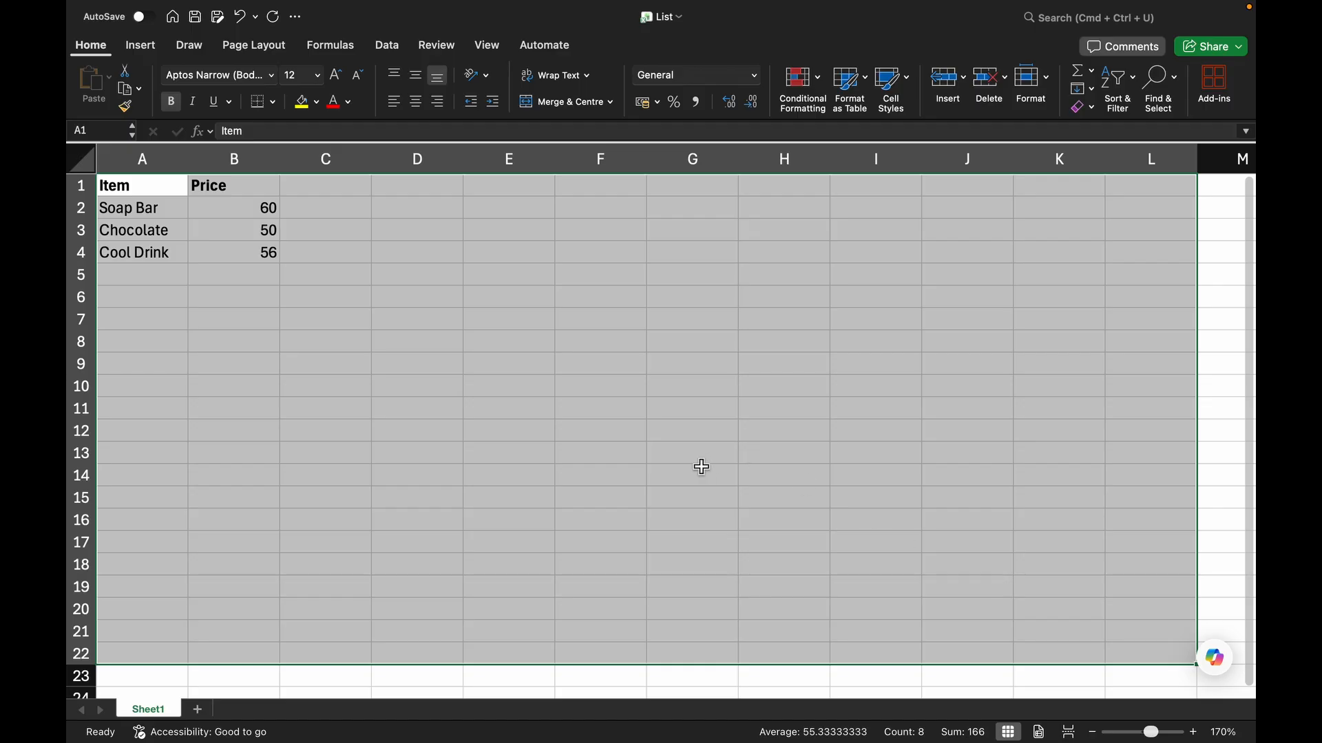
- Build a non-adjacent selection of cells A1 and A4 together with the entire columns A, C and E
{"action": "left_click", "coordinate": [137, 186]}
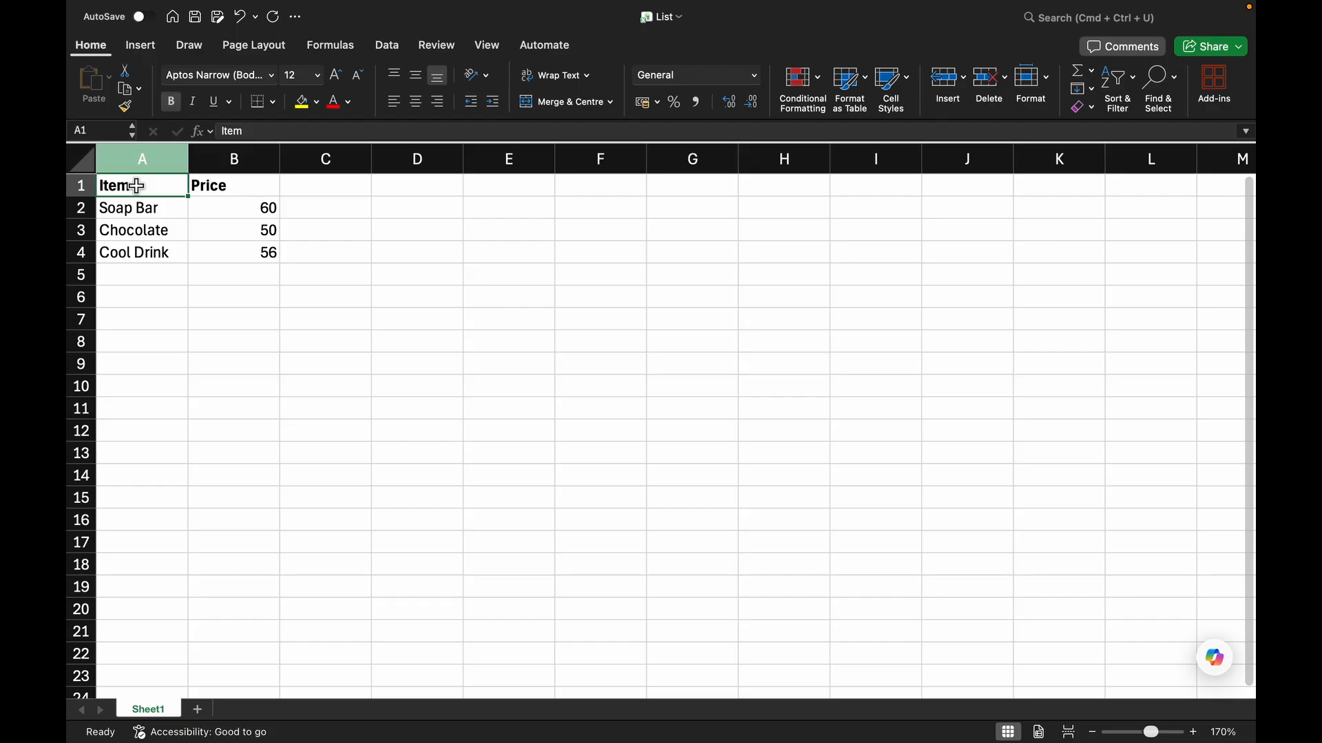
{"action": "left_click", "coordinate": [141, 253], "text": "super"}
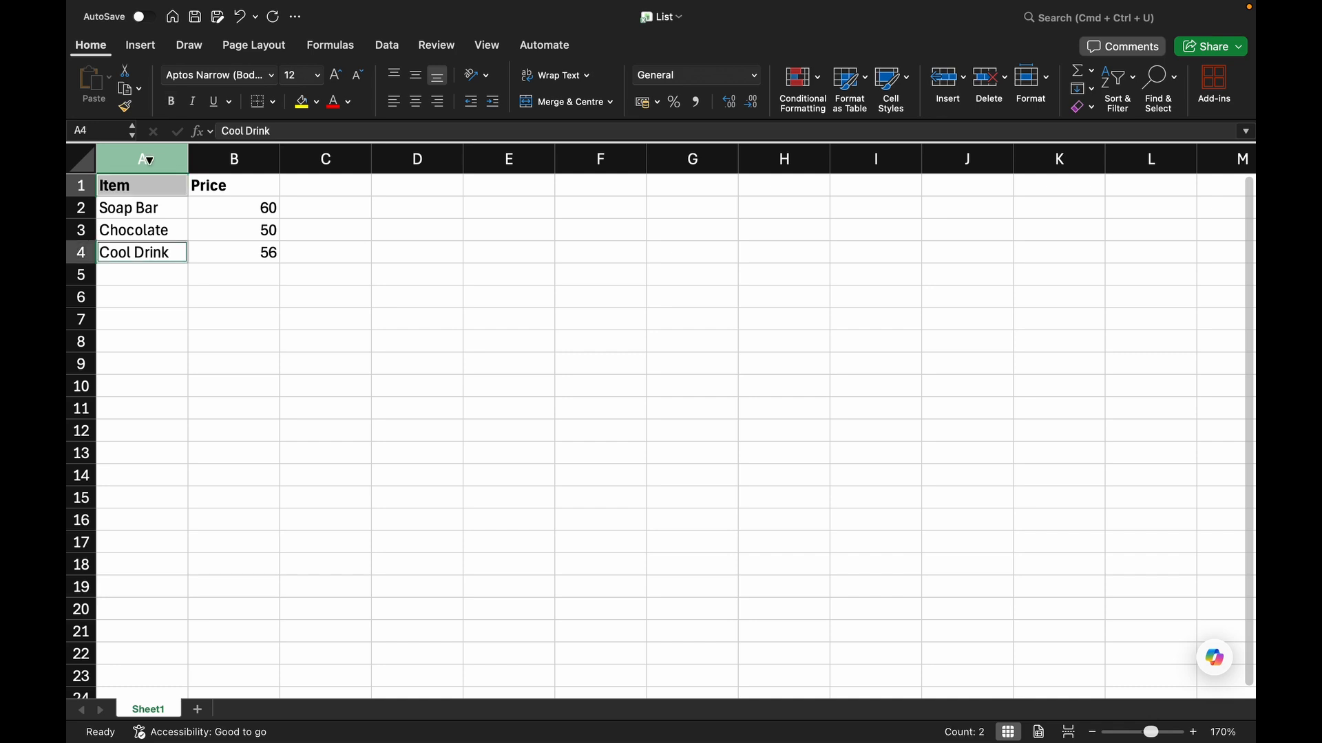
{"action": "left_click", "coordinate": [150, 160], "text": "super"}
{"action": "left_click", "coordinate": [324, 160], "text": "super"}
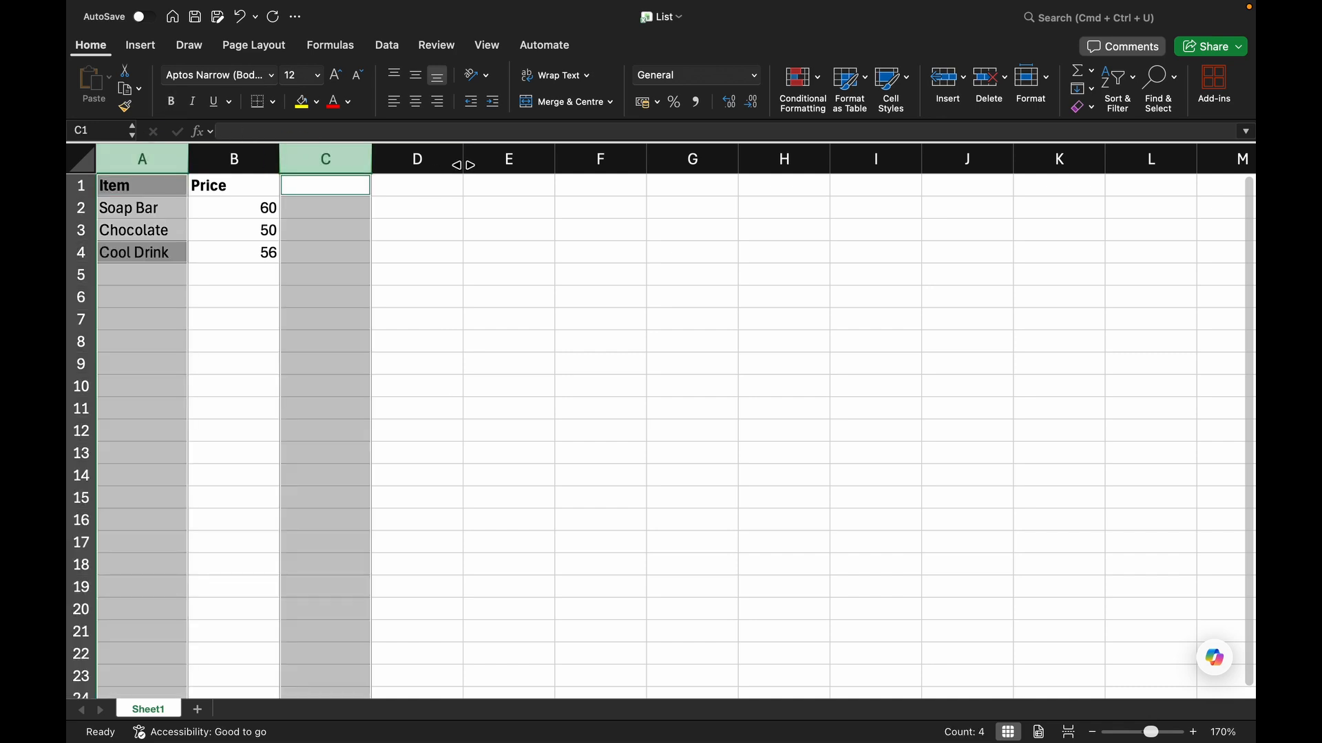
{"action": "left_click", "coordinate": [511, 161], "text": "super"}
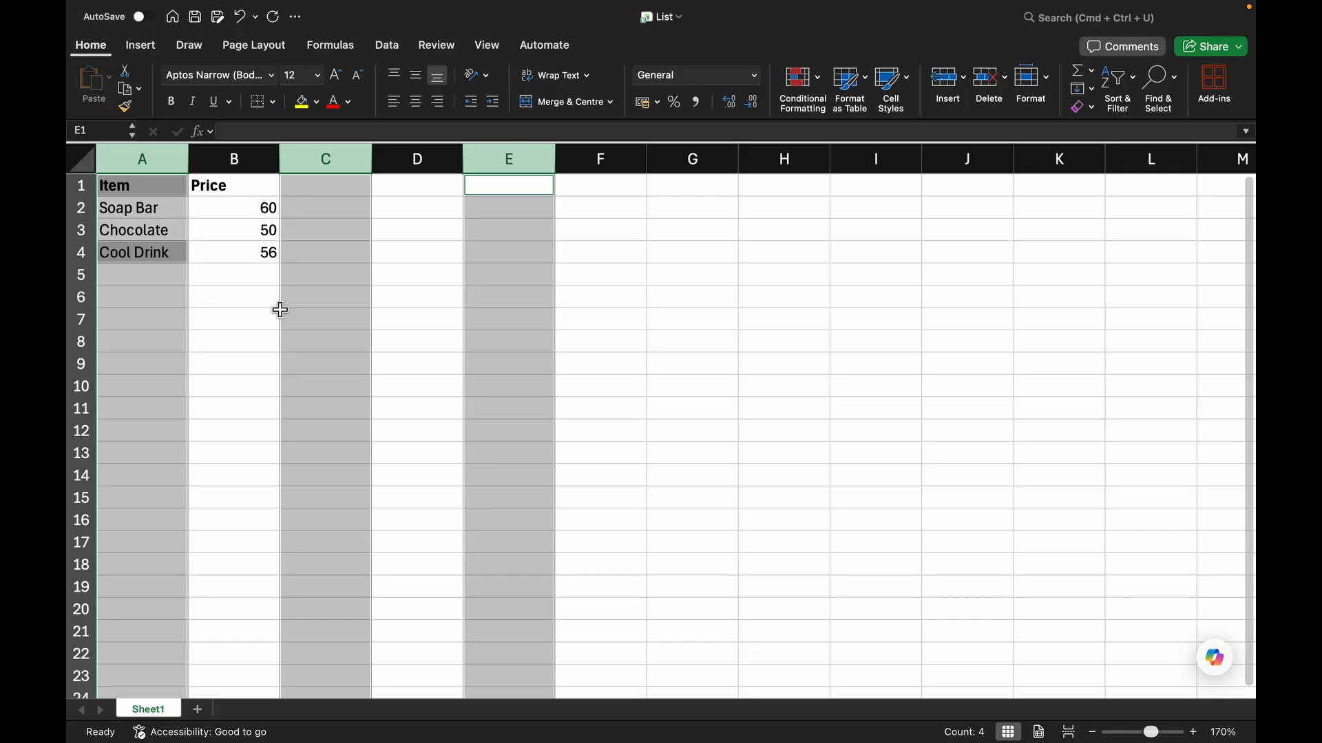
- Select the separate ranges A1:A4, C1, C4, D1:D4, G1:G5, H1:I7 and K1:K6 together
{"action": "left_click_drag", "start_coordinate": [138, 208], "coordinate": [138, 252]}
{"action": "left_click", "coordinate": [141, 187]}
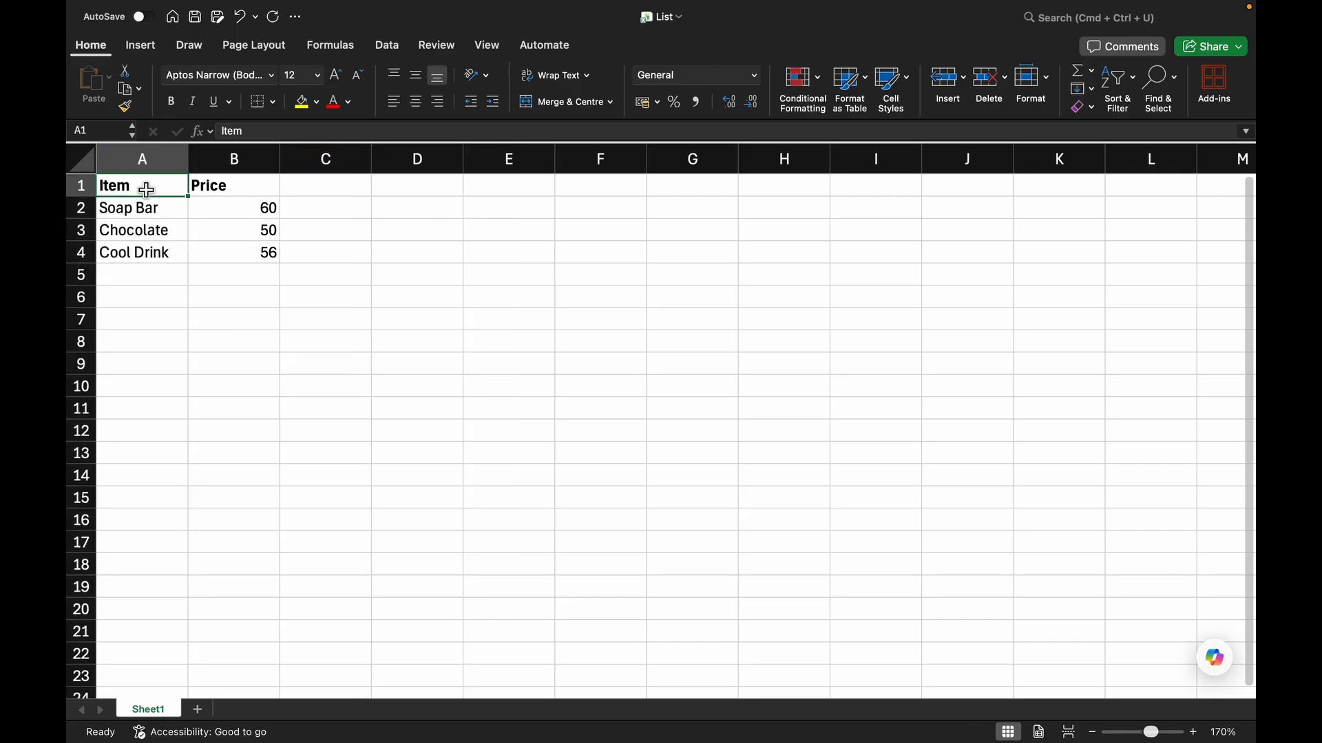
{"action": "left_click", "coordinate": [177, 255], "text": "shift"}
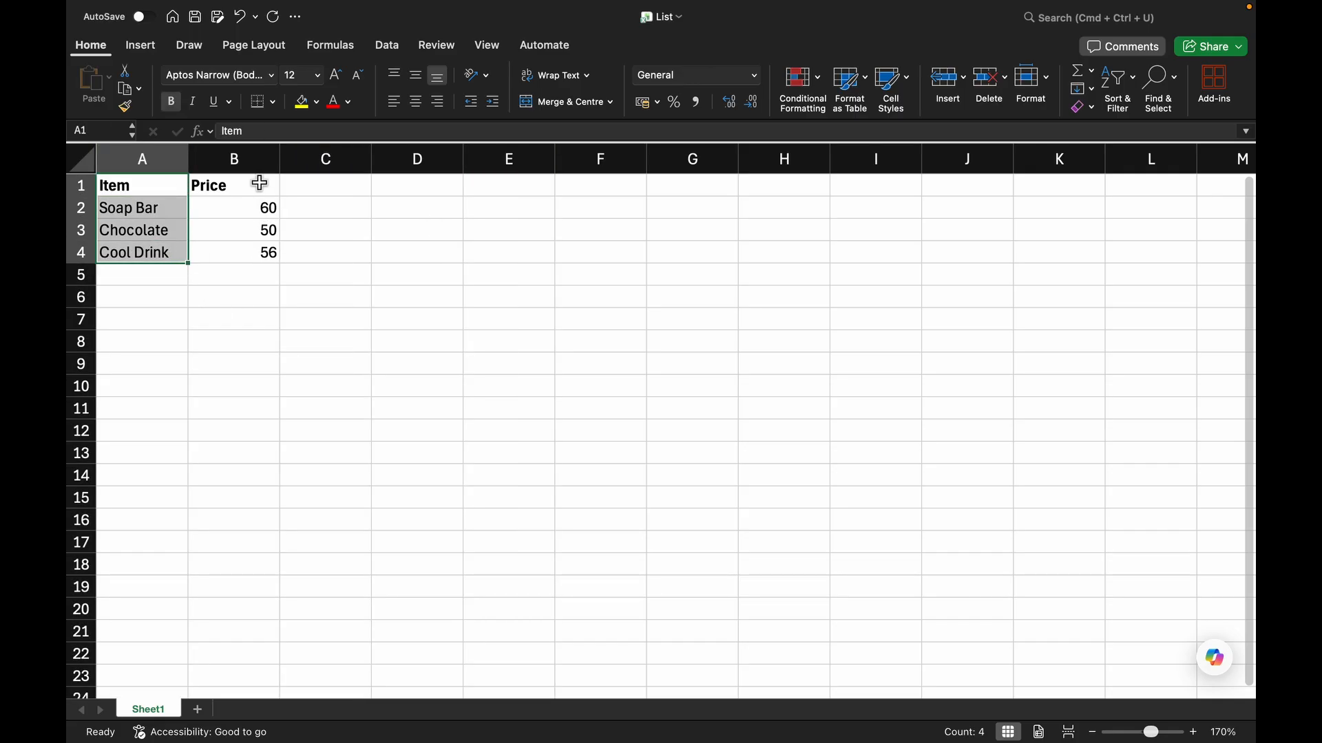
{"action": "left_click", "coordinate": [322, 186], "text": "super"}
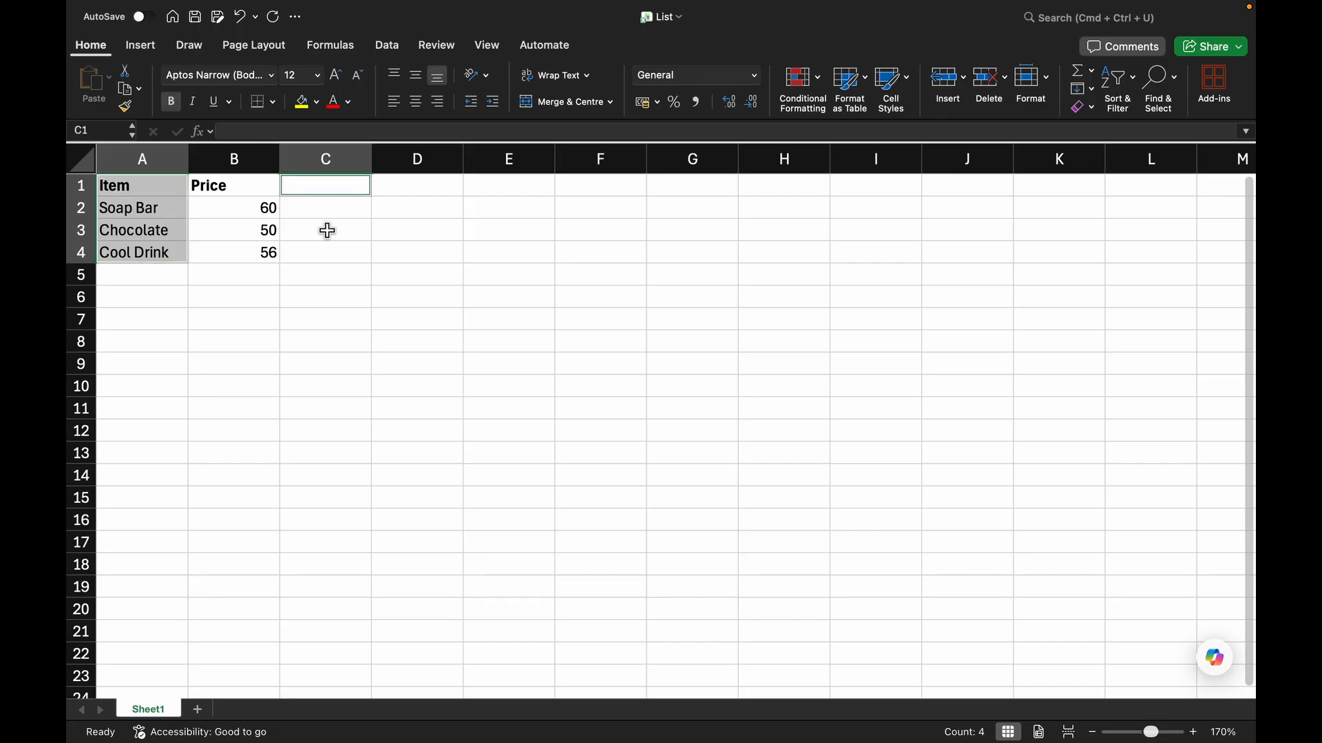
{"action": "left_click", "coordinate": [325, 253], "text": "super"}
{"action": "left_click_drag", "start_coordinate": [389, 191], "coordinate": [410, 245]}
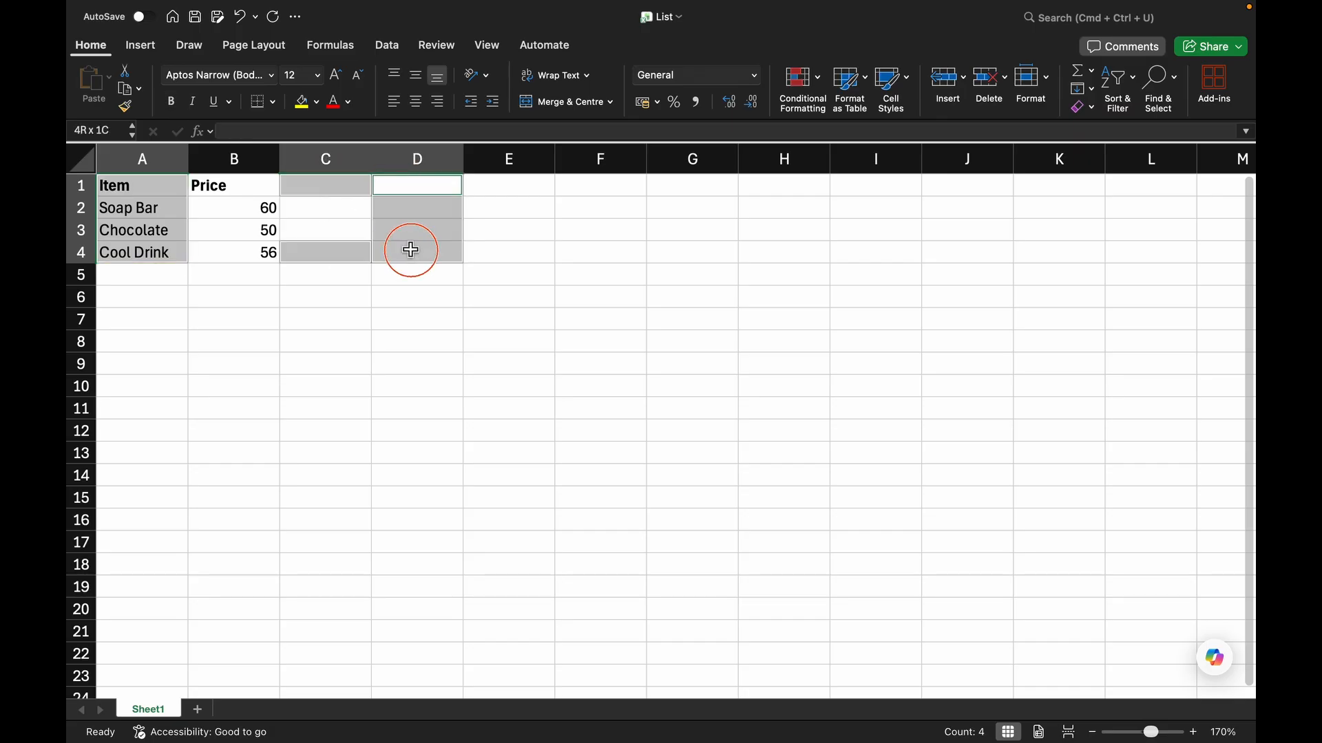
{"action": "left_click_drag", "start_coordinate": [696, 187], "coordinate": [672, 275]}
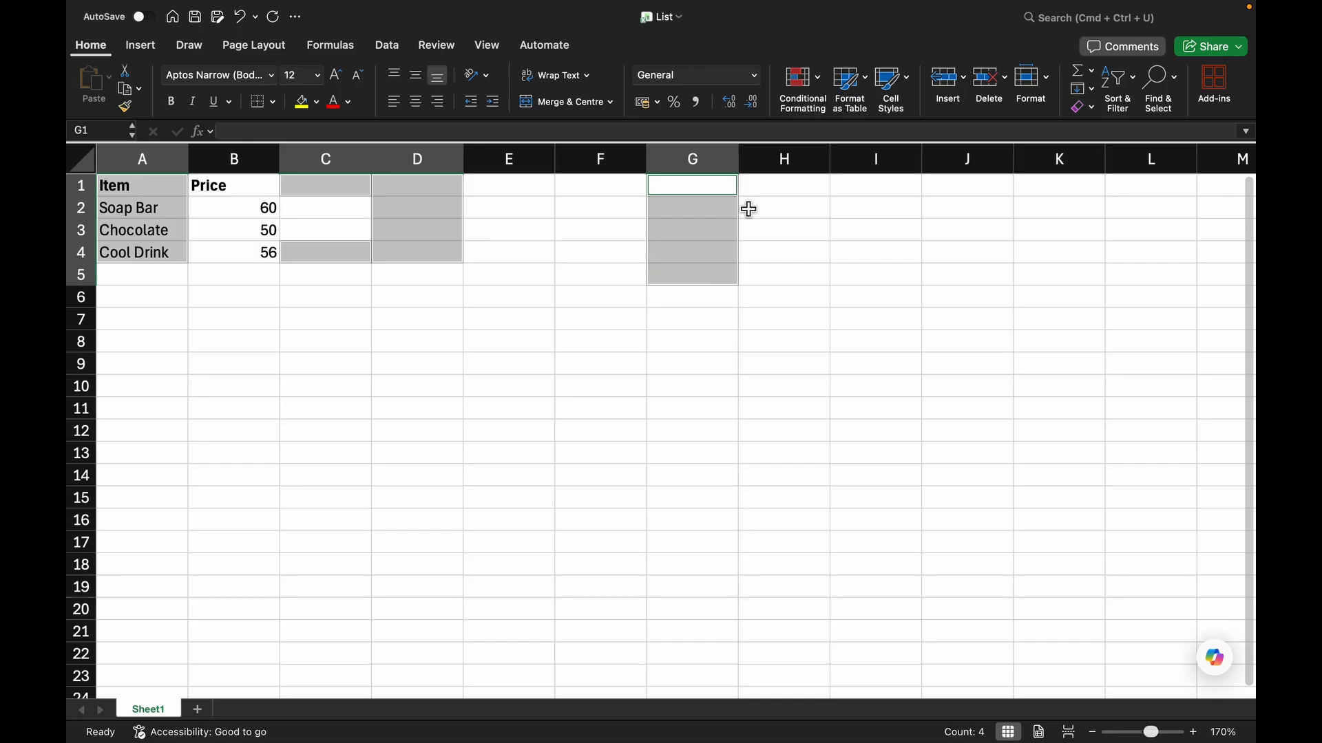
{"action": "left_click_drag", "start_coordinate": [785, 185], "coordinate": [888, 318]}
{"action": "left_click_drag", "start_coordinate": [1032, 194], "coordinate": [1060, 296]}
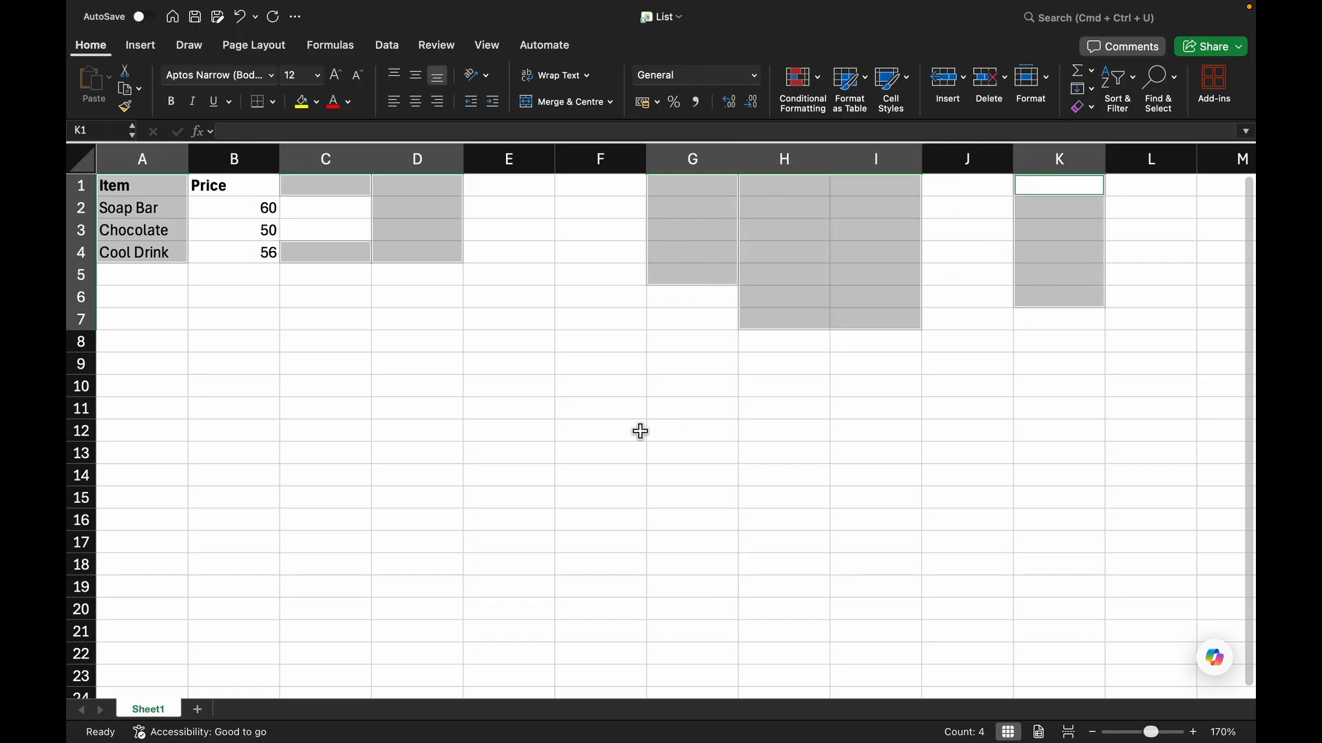
- Select B9, A1:A6, E3:F12, I3:I11 and K4:K11 together, and clear the selection at C17
{"action": "left_click", "coordinate": [236, 361]}
{"action": "left_click_drag", "start_coordinate": [147, 181], "coordinate": [141, 296]}
{"action": "left_click_drag", "start_coordinate": [540, 220], "coordinate": [620, 427]}
{"action": "left_click_drag", "start_coordinate": [843, 229], "coordinate": [888, 409]}
{"action": "left_click_drag", "start_coordinate": [1058, 253], "coordinate": [1088, 406]}
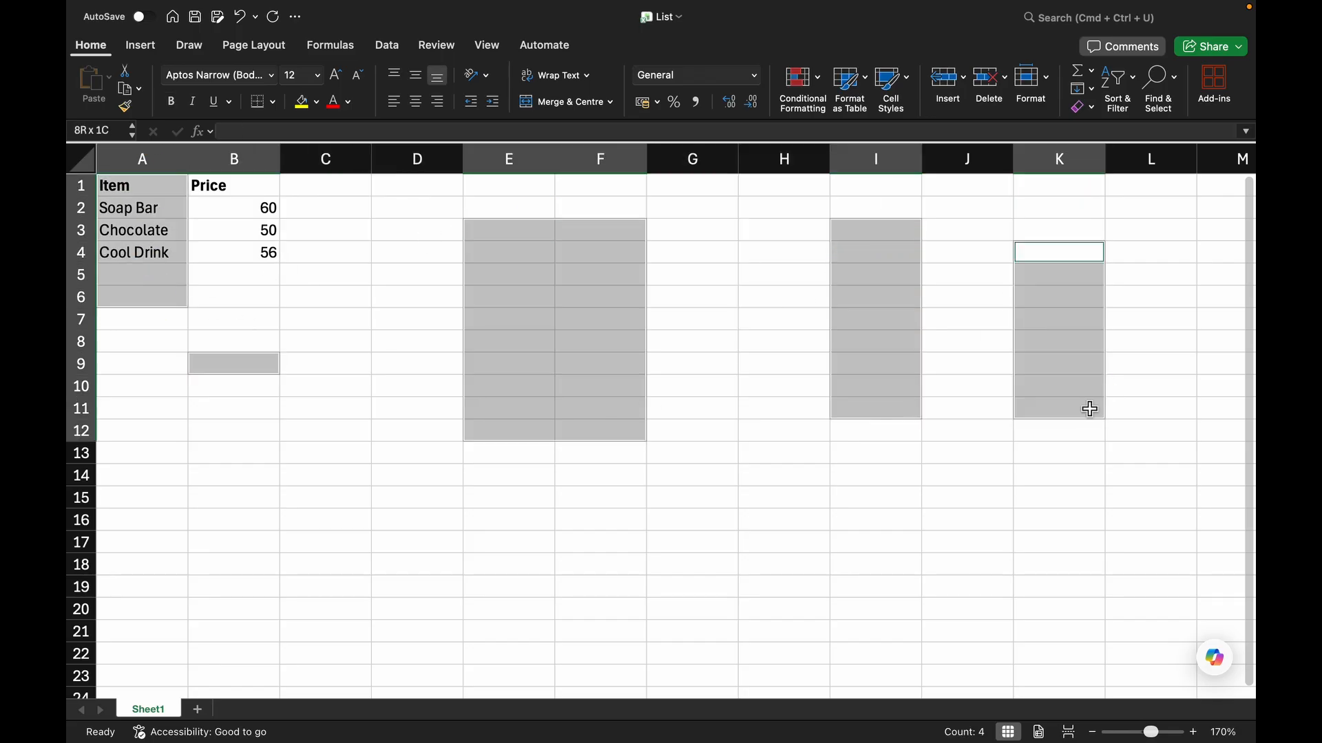
{"action": "left_click", "coordinate": [303, 547]}
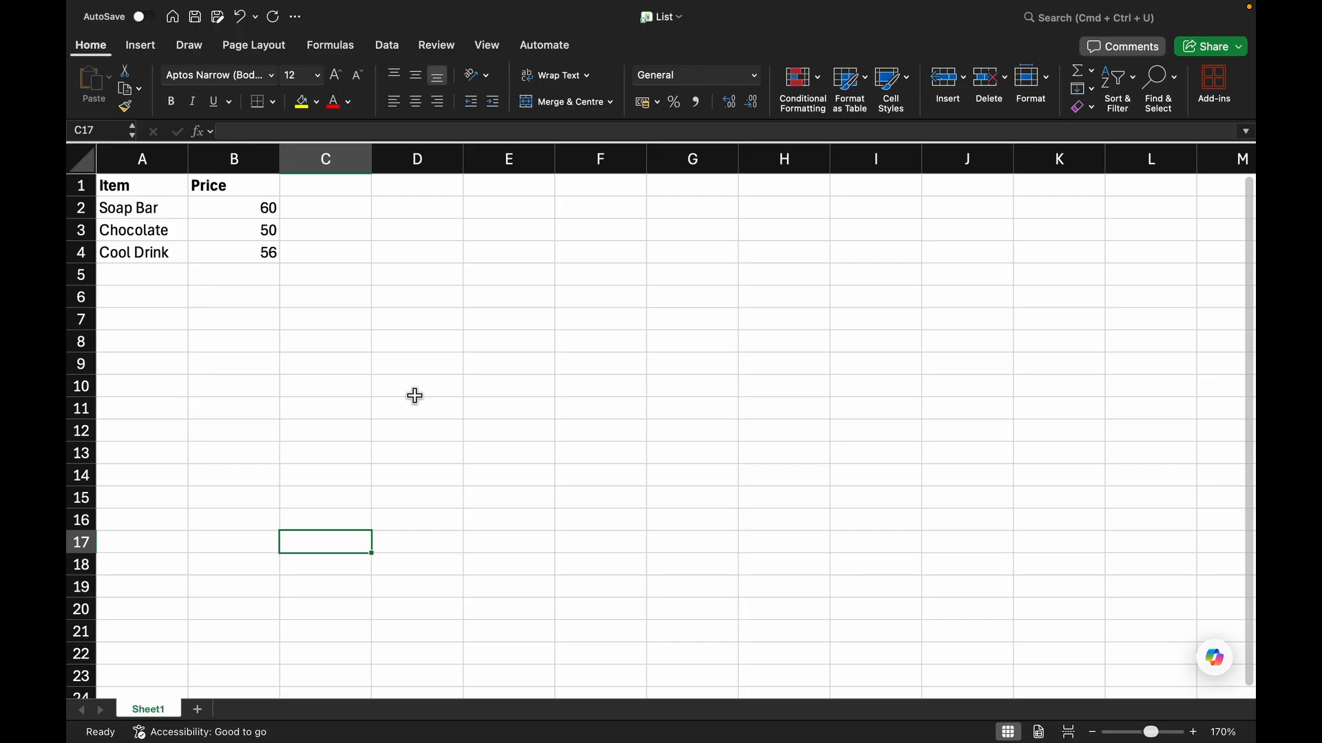
- Starting from A1, select the entire columns A, C, D and B one after another
{"action": "left_click", "coordinate": [144, 183]}
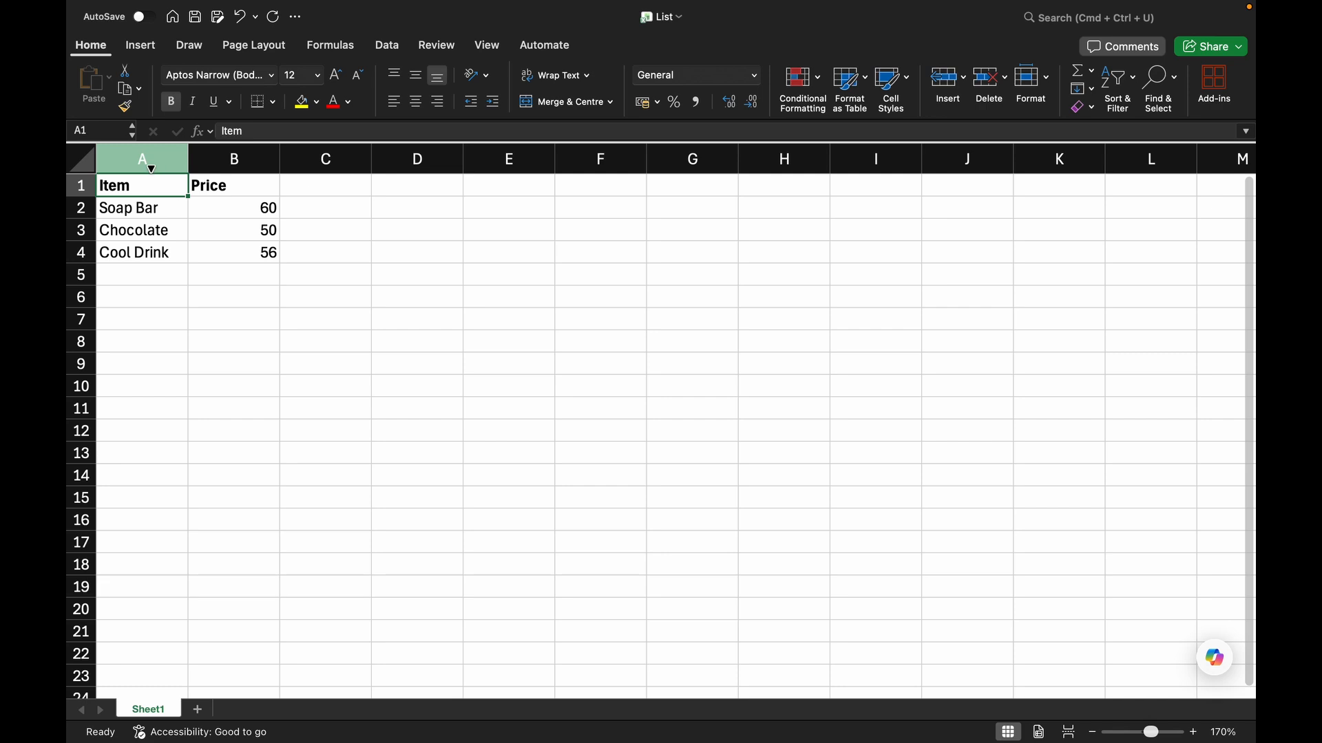
{"action": "left_click", "coordinate": [152, 168]}
{"action": "left_click", "coordinate": [339, 157]}
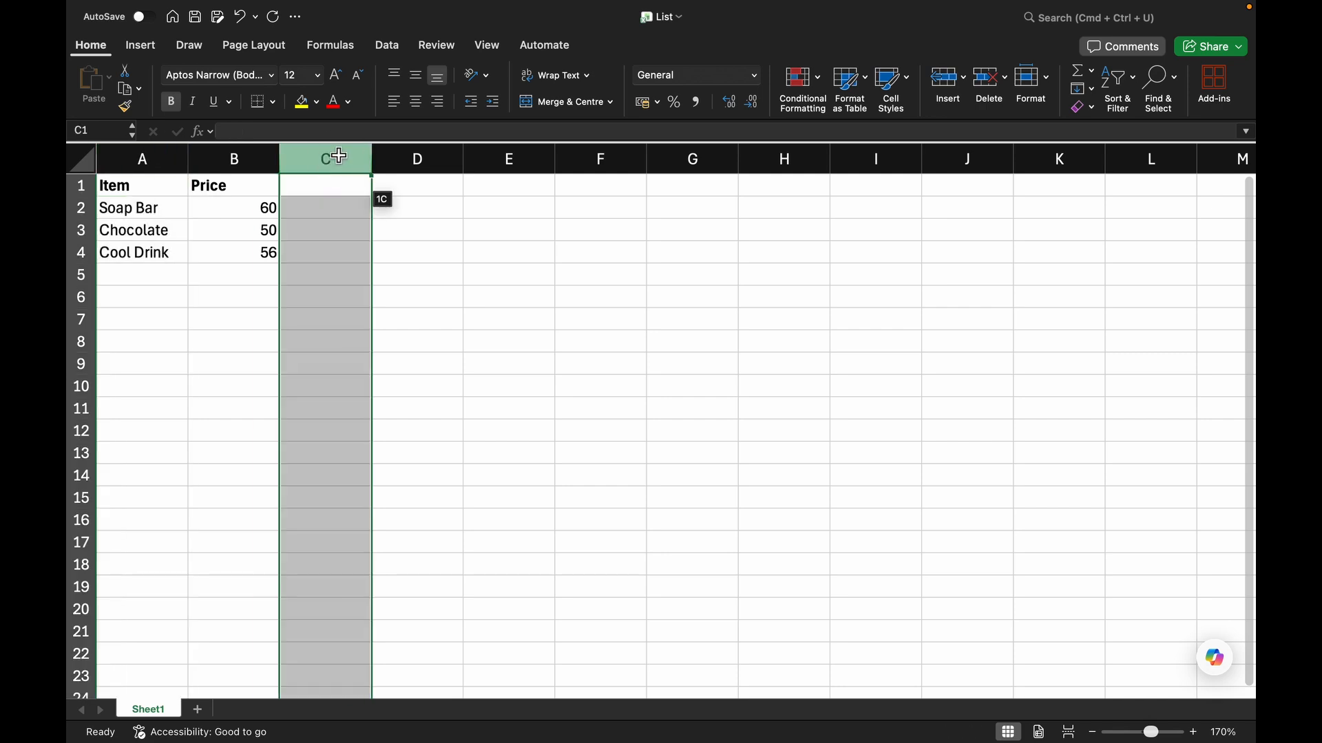
{"action": "left_click", "coordinate": [416, 154]}
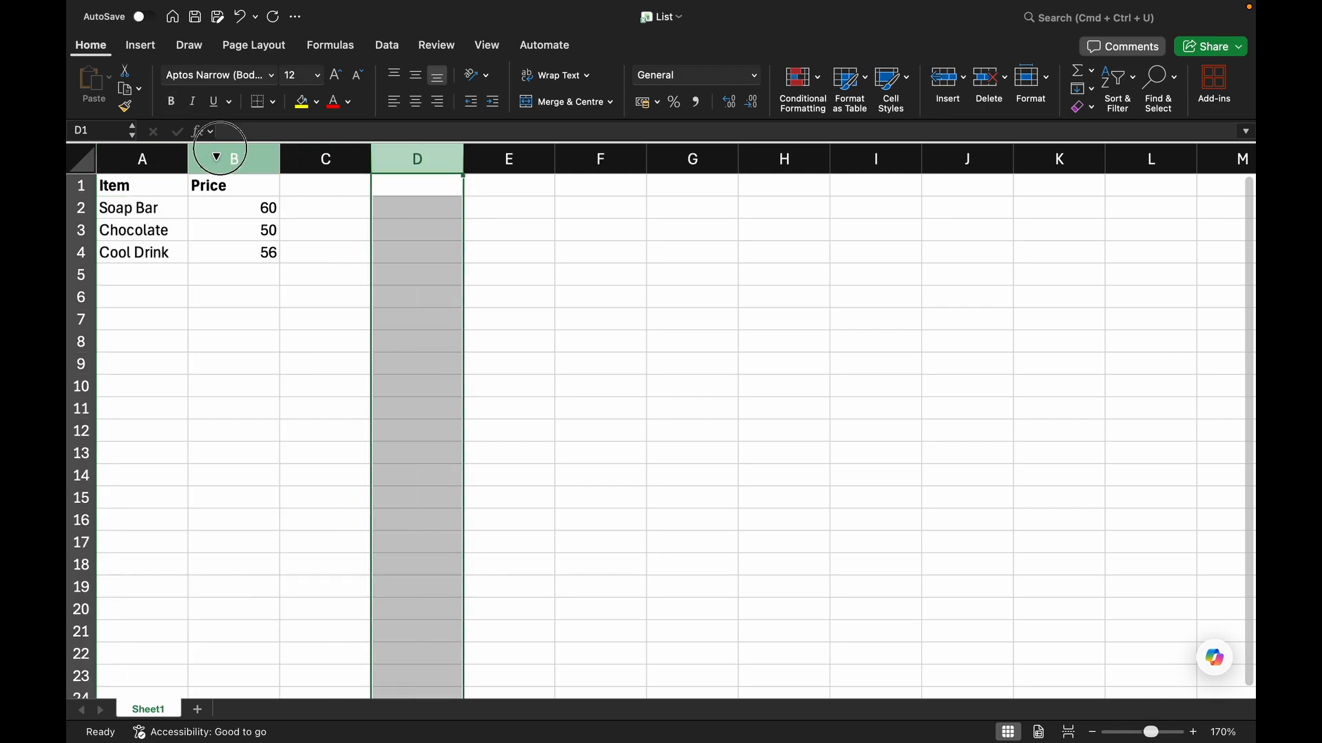
{"action": "left_click", "coordinate": [217, 157]}
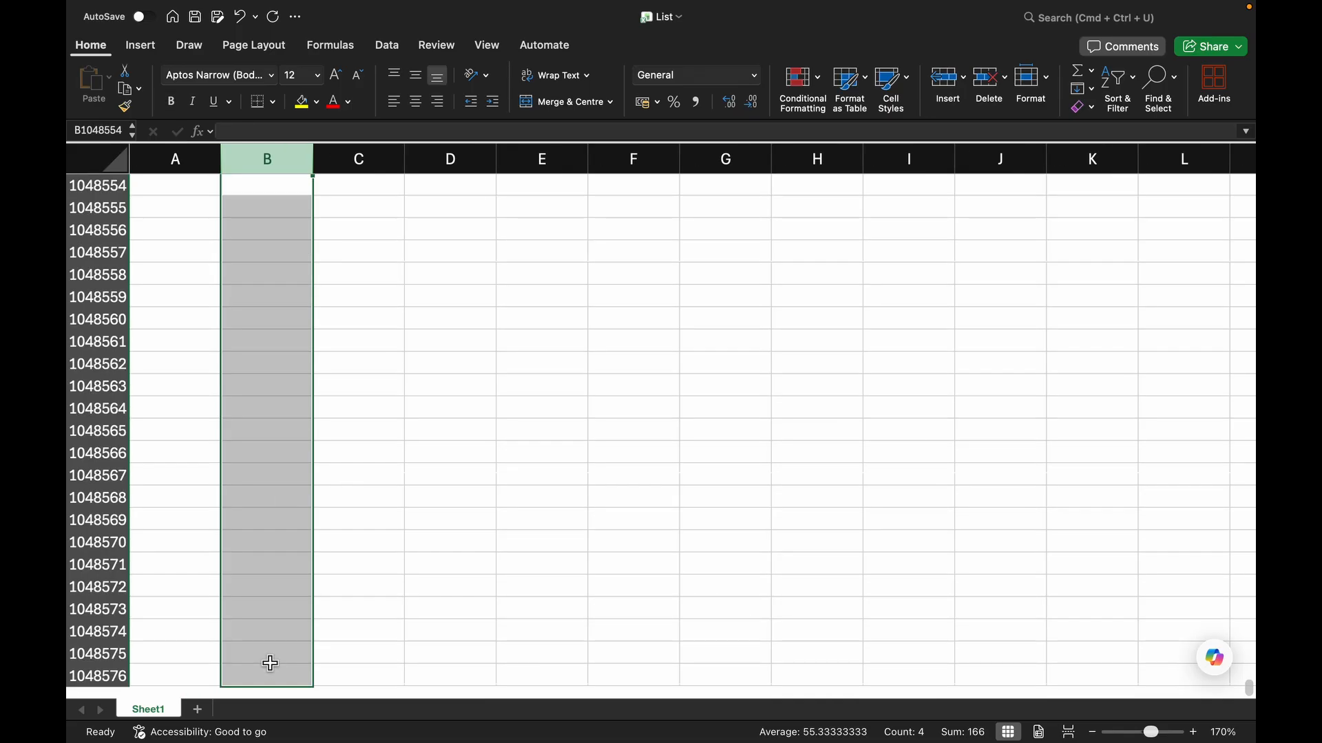
- Select cell B1048575 near the end of the sheet and jump back up to the Price header in B1
{"action": "left_click", "coordinate": [269, 654]}
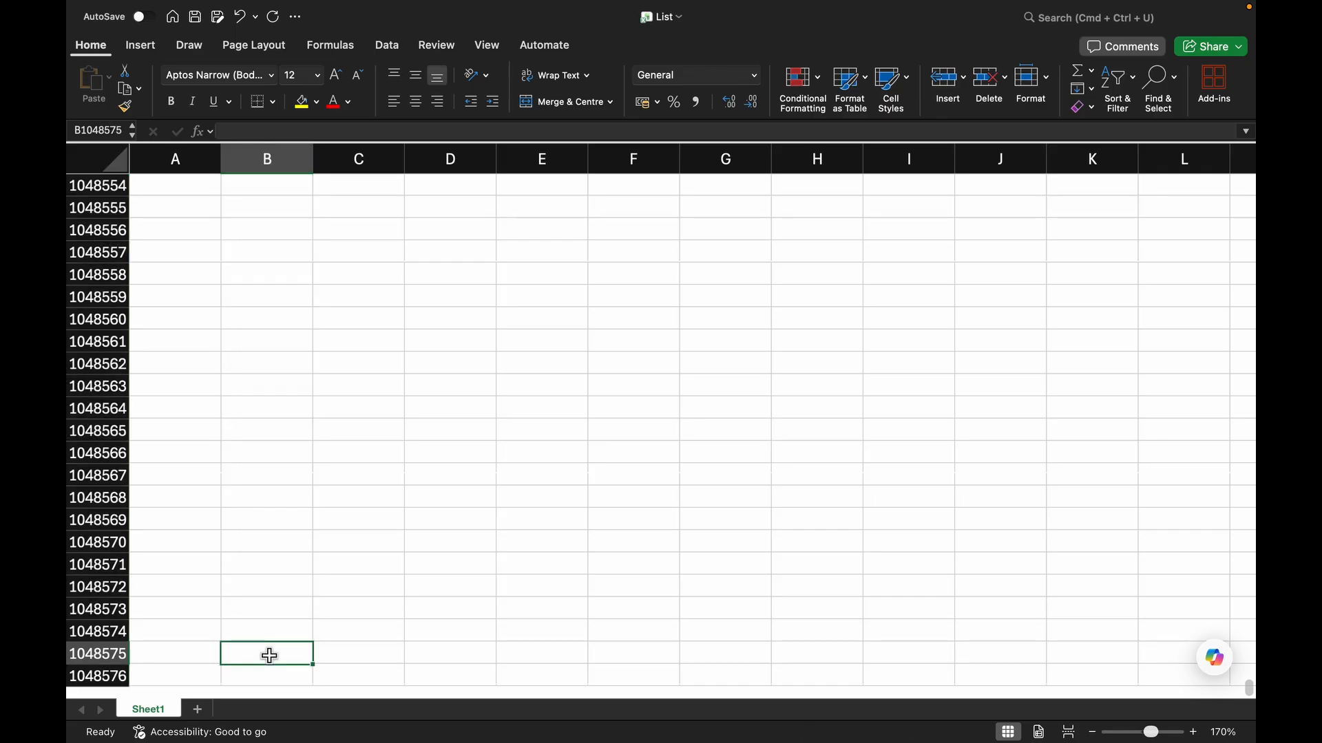
{"action": "key", "text": "super+Up"}
{"action": "key", "text": "super+Up"}
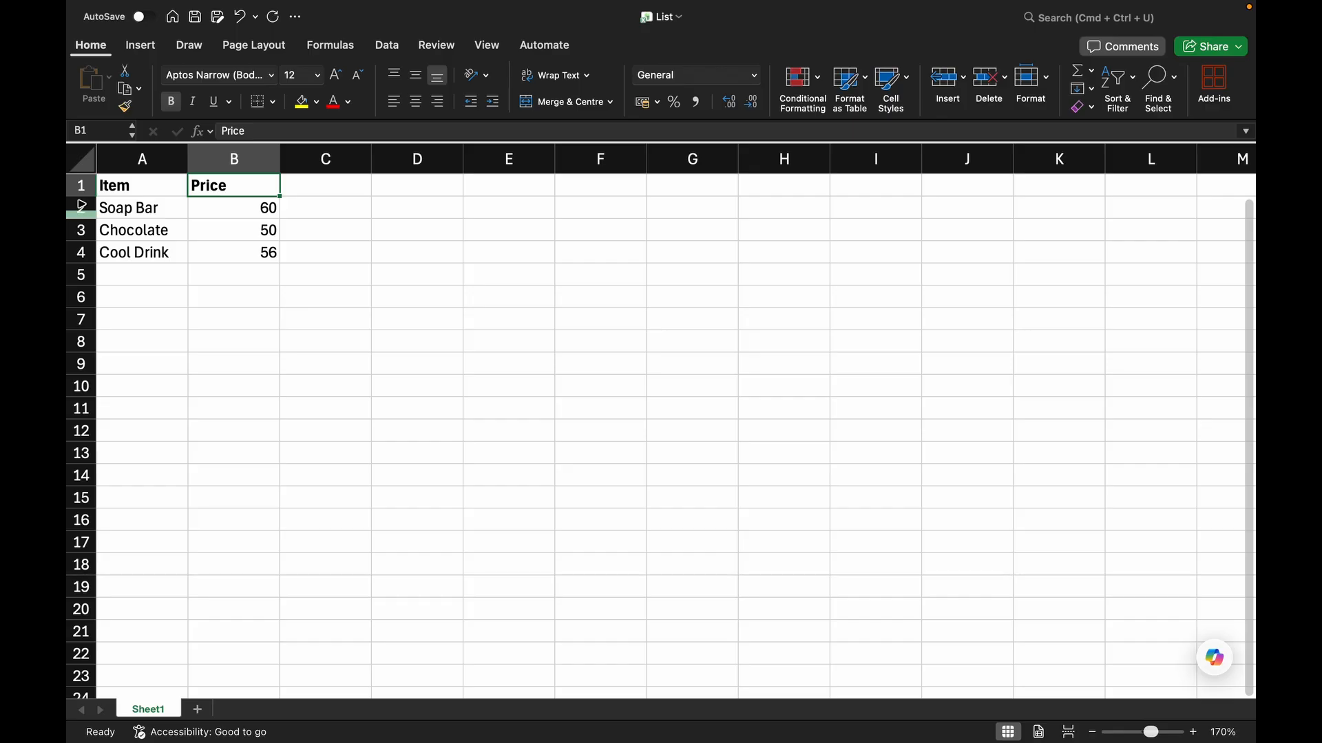
- Select the entire row 2 and the entire row 7 in turn, and jump to the last column of row 7
{"action": "left_click", "coordinate": [72, 208]}
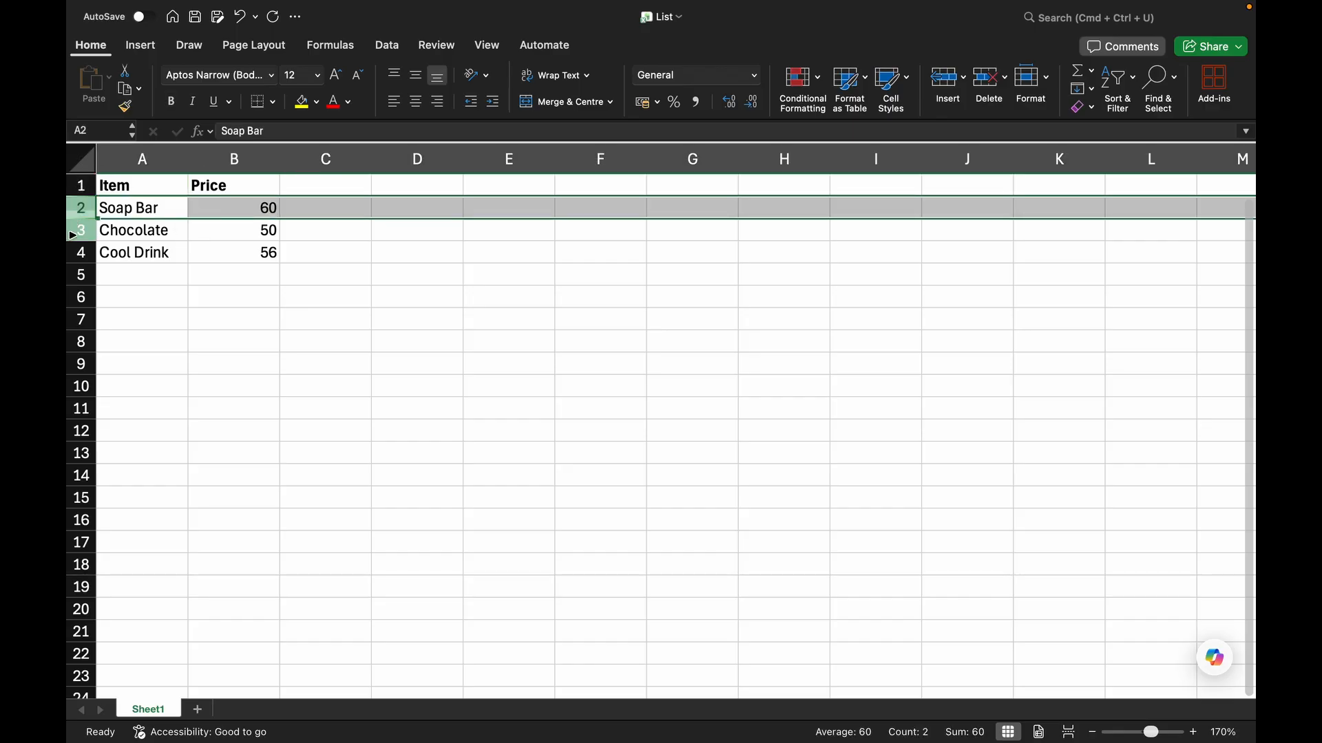
{"action": "left_click", "coordinate": [72, 318]}
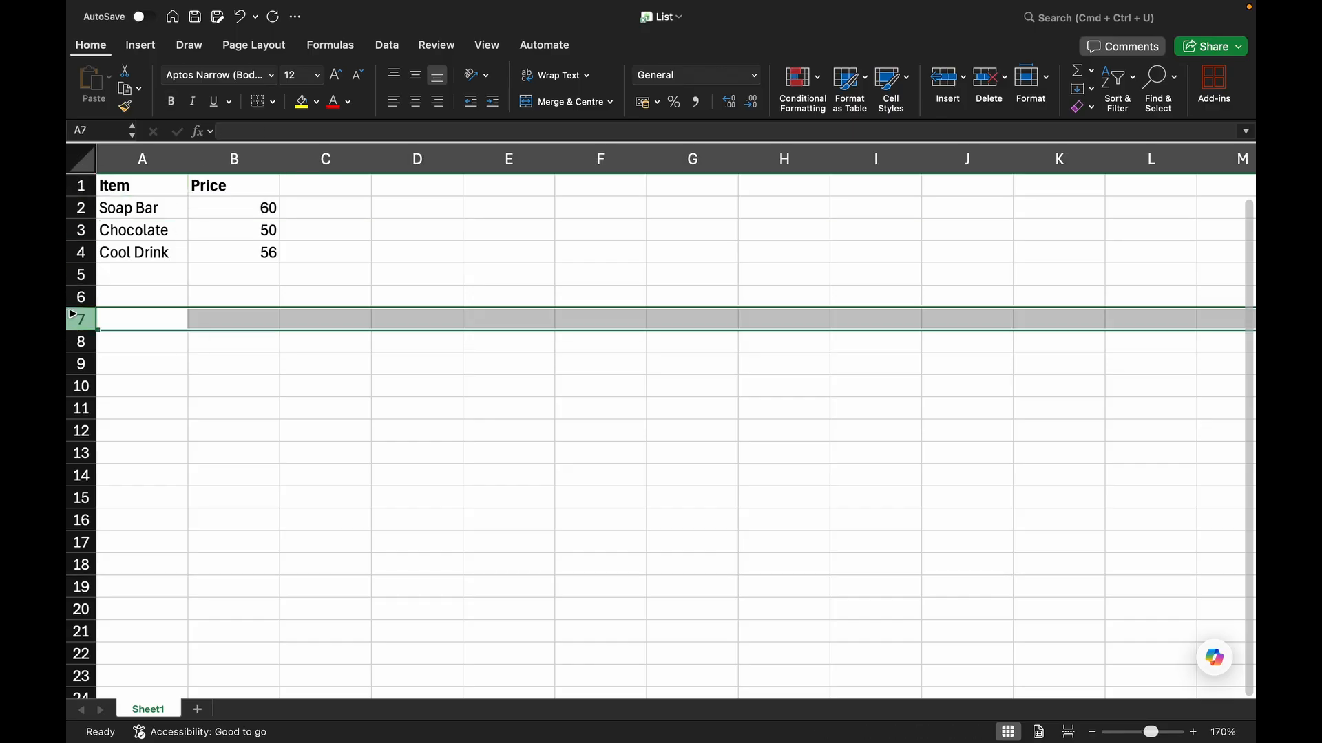
{"action": "key", "text": "super+Right"}
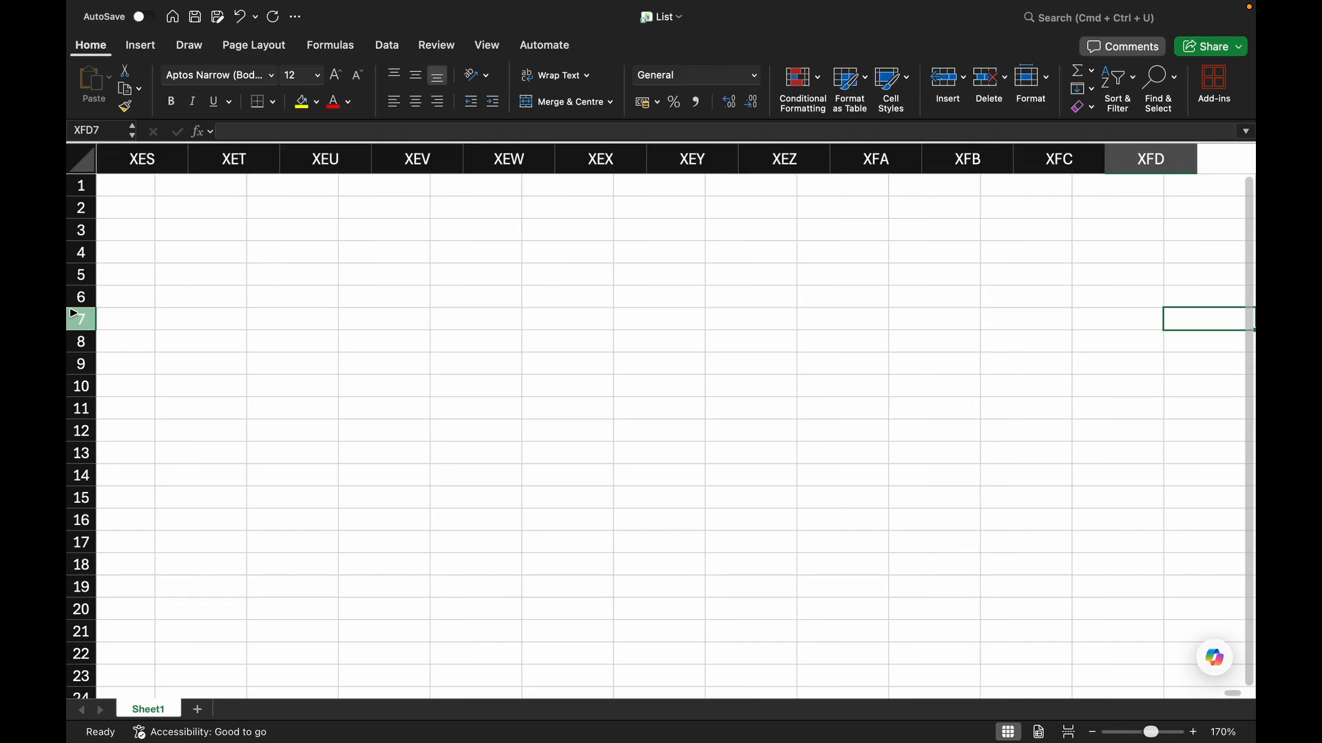
- Select the entire row 7 again and jump back to its first cell, A7
{"action": "left_click", "coordinate": [76, 320]}
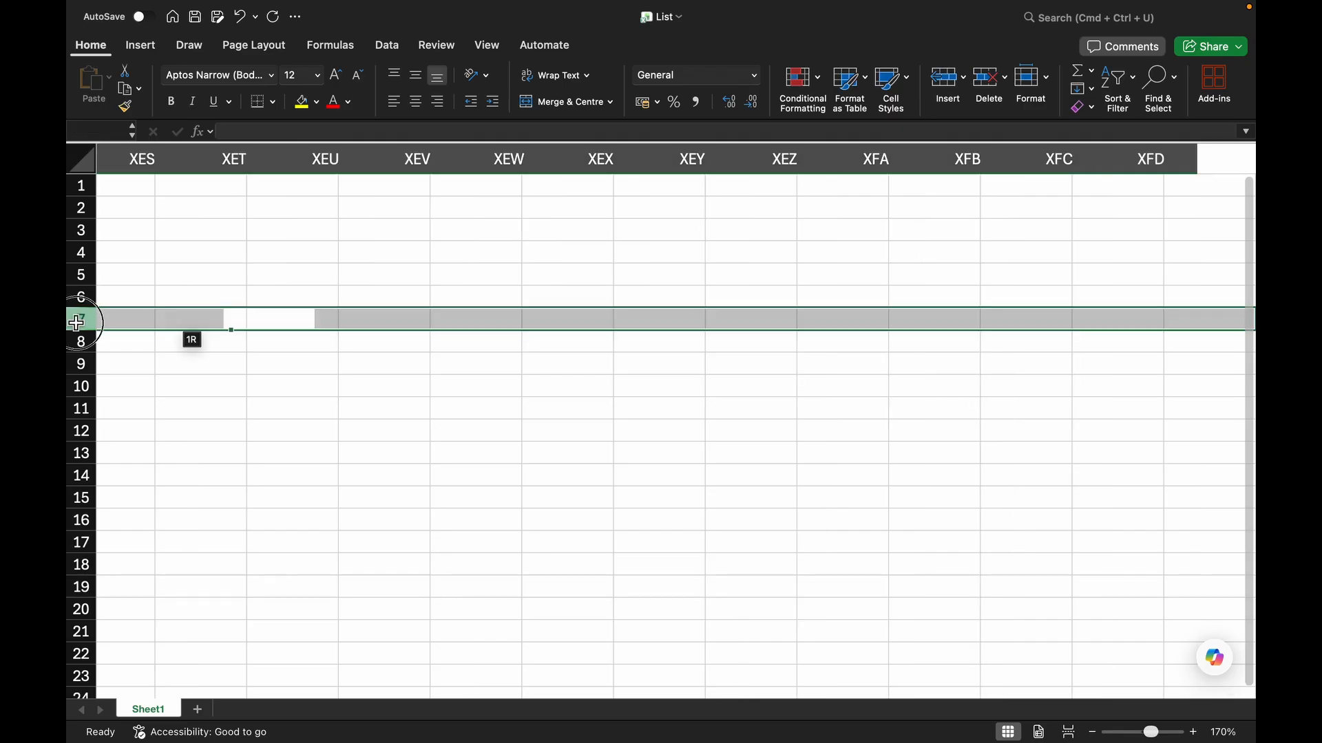
{"action": "key", "text": "super+Left"}
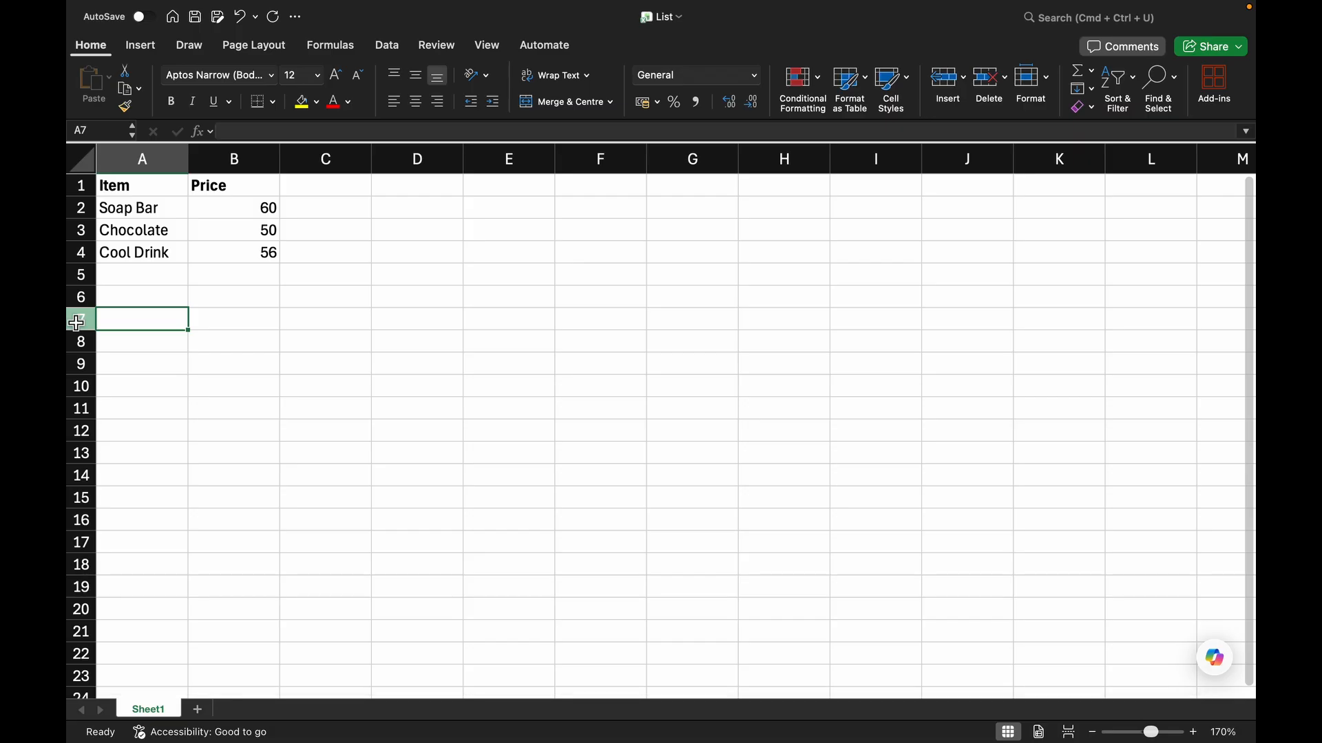
- From the Cool Drink cell A4, expand the selection to the data range A1:B4 and to the whole worksheet, two times, ending at A4
{"action": "left_click", "coordinate": [141, 249]}
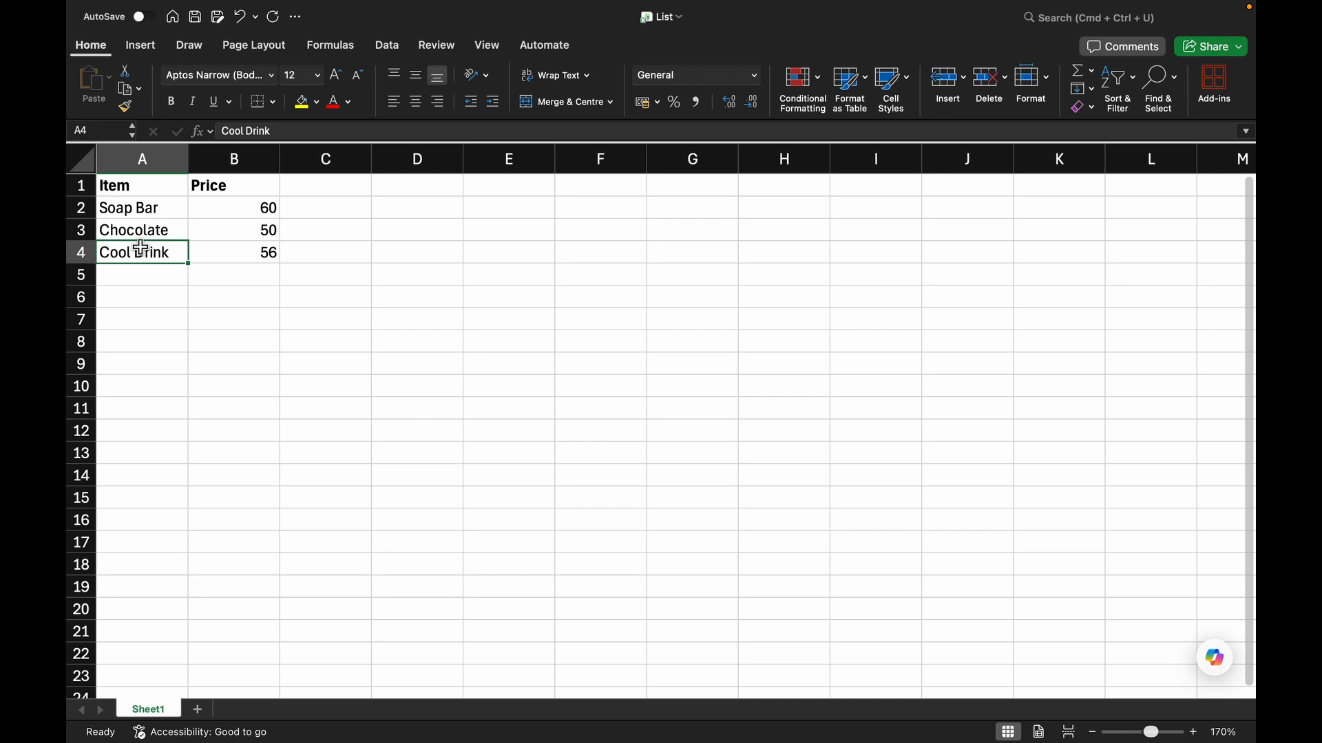
{"action": "key", "text": "super+a"}
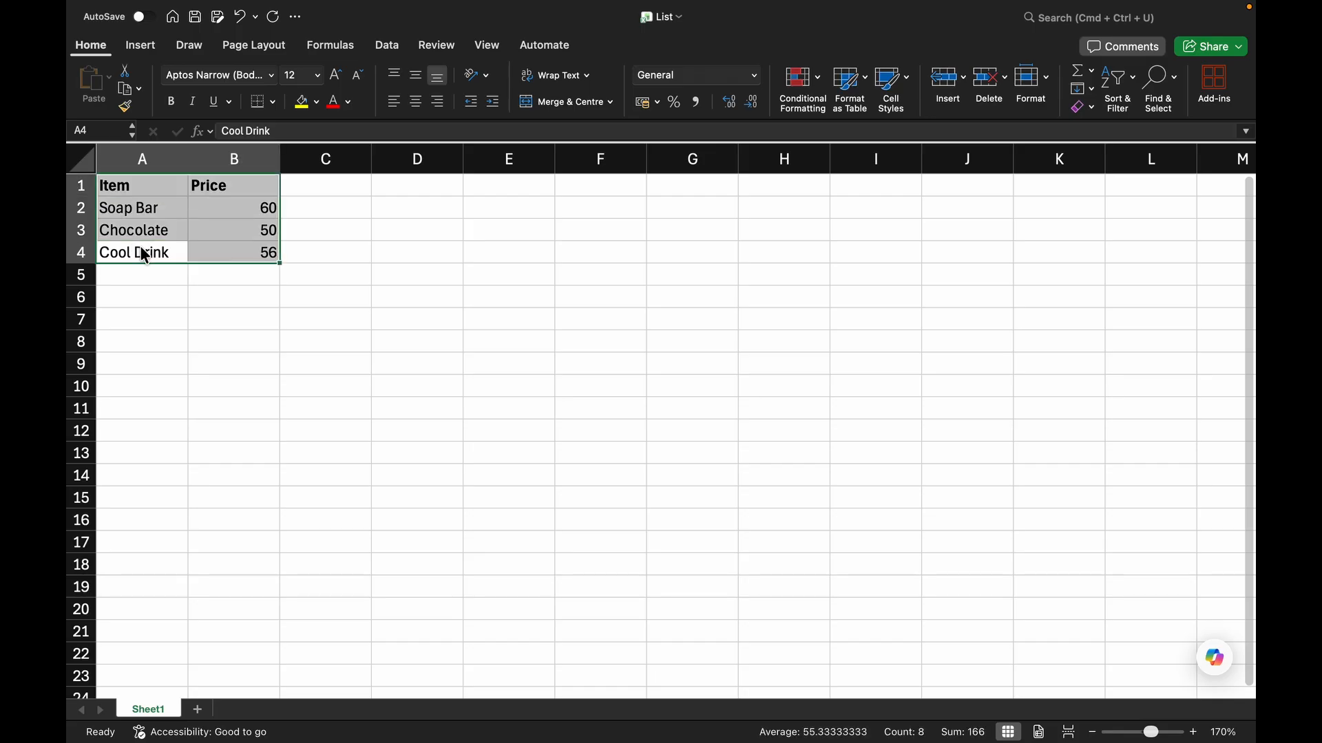
{"action": "key", "text": "super+a"}
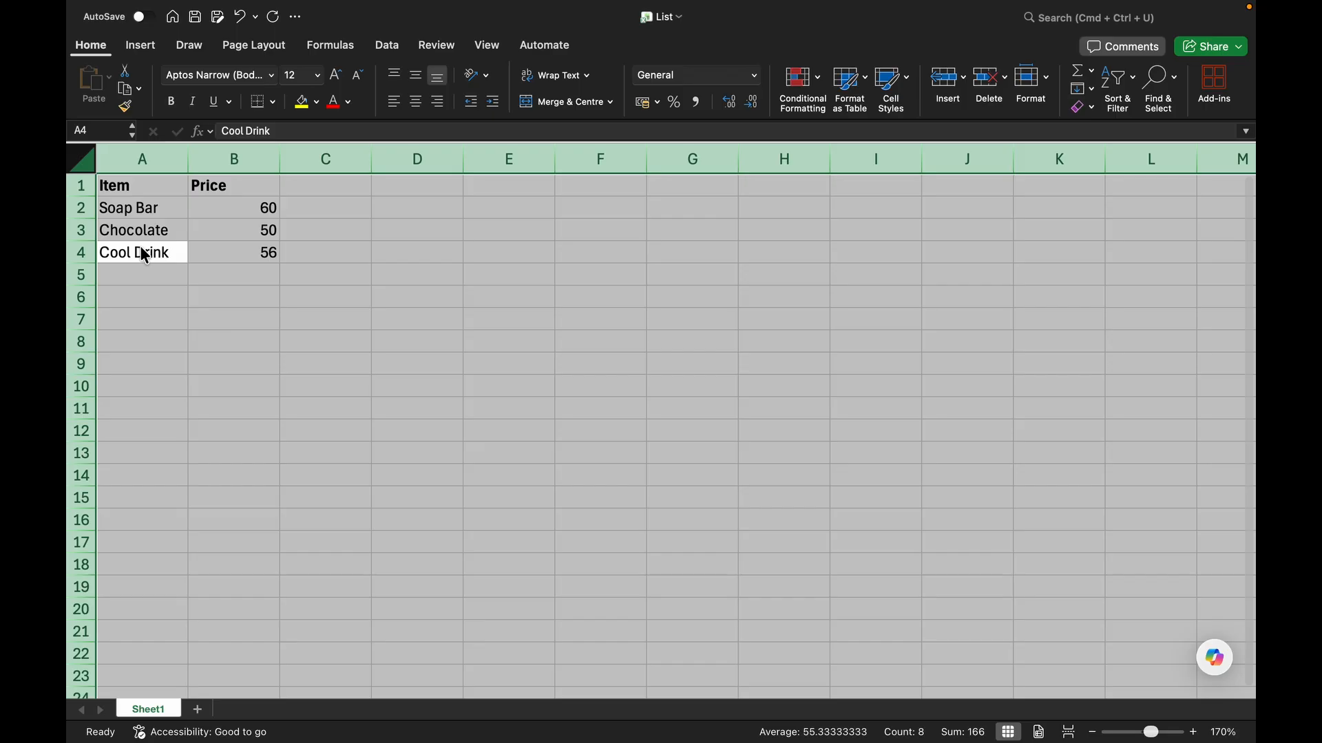
{"action": "left_click", "coordinate": [144, 254]}
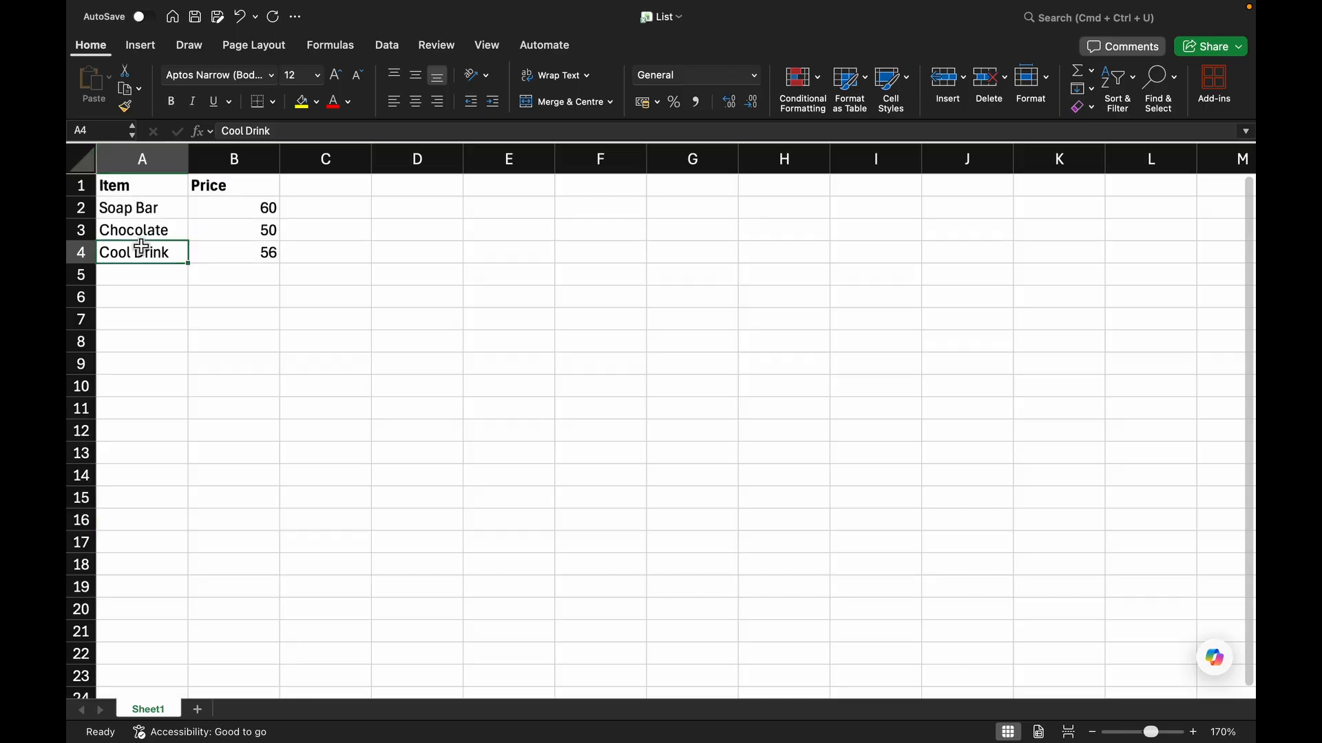
{"action": "key", "text": "super+a"}
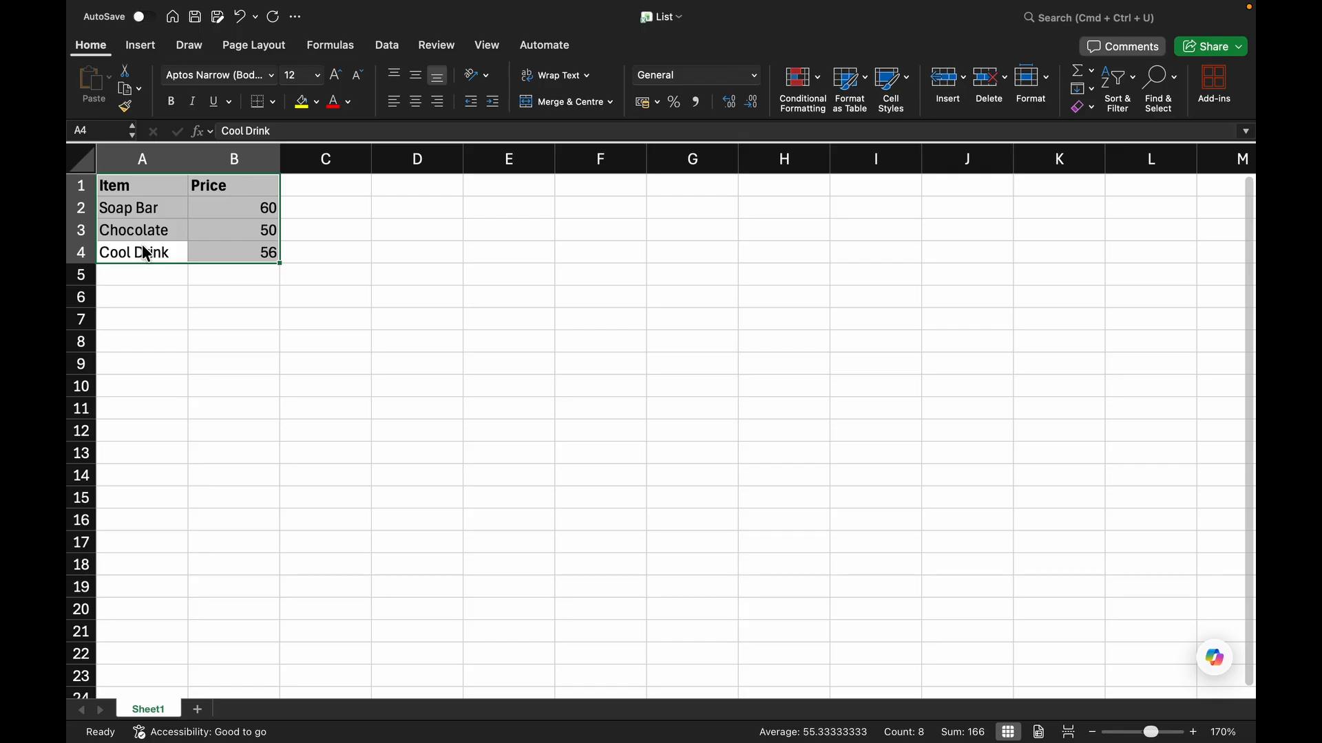
{"action": "key", "text": "super+a"}
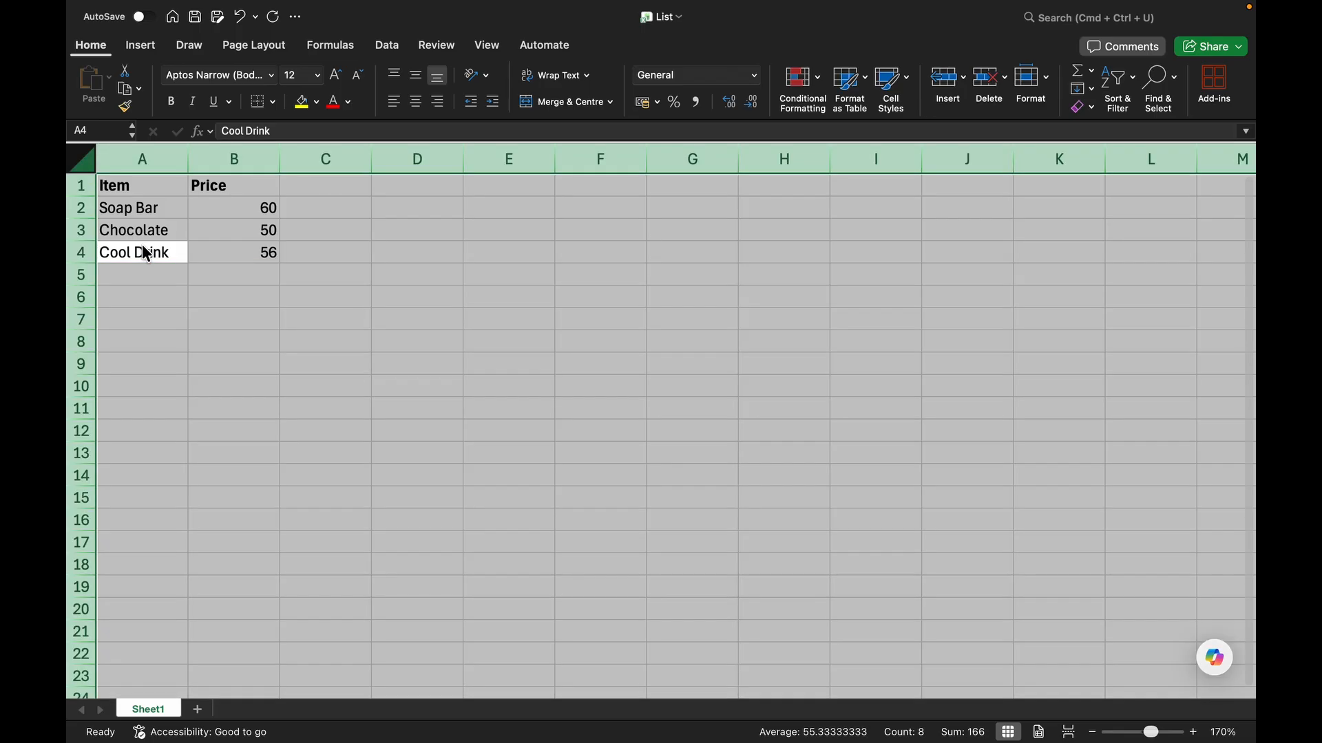
{"action": "left_click", "coordinate": [146, 254]}
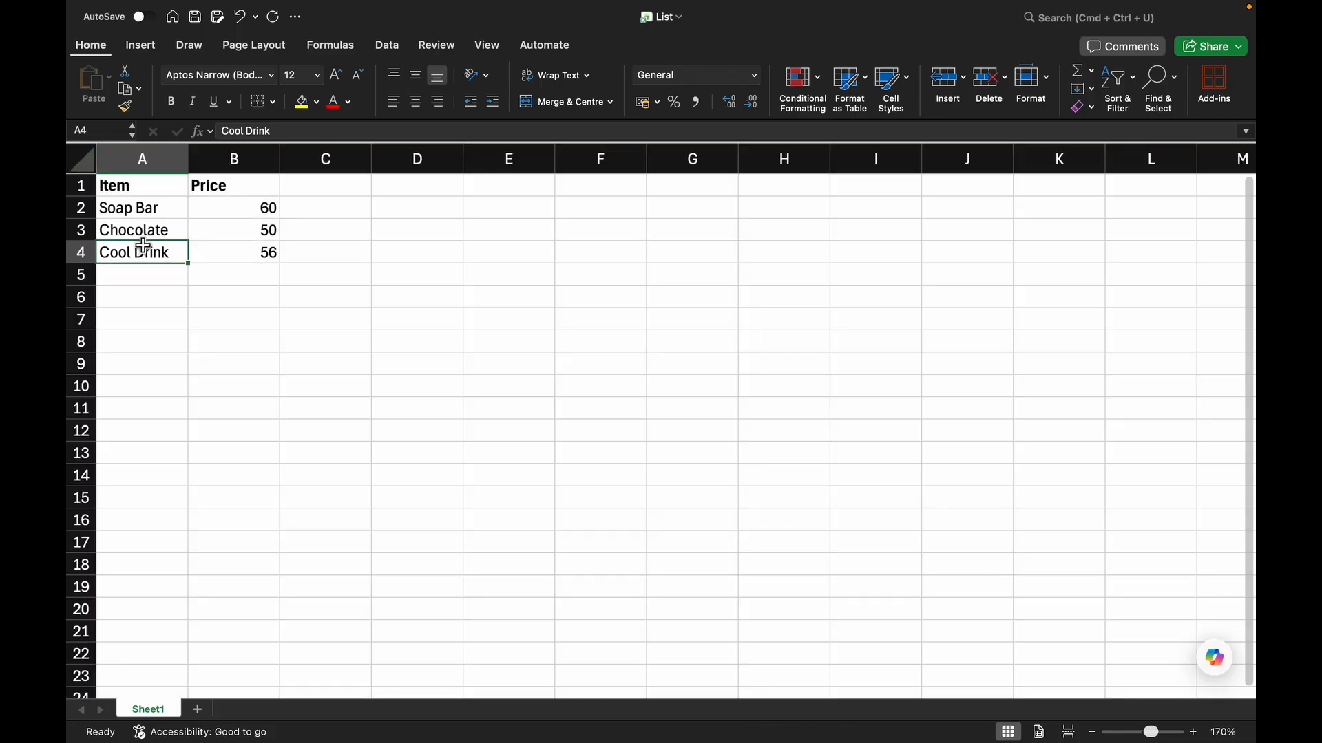
- Select the data range A1:B4 starting from the Item header, and reduce the selection to the Soap Bar entry A2:B2
{"action": "left_click", "coordinate": [135, 184]}
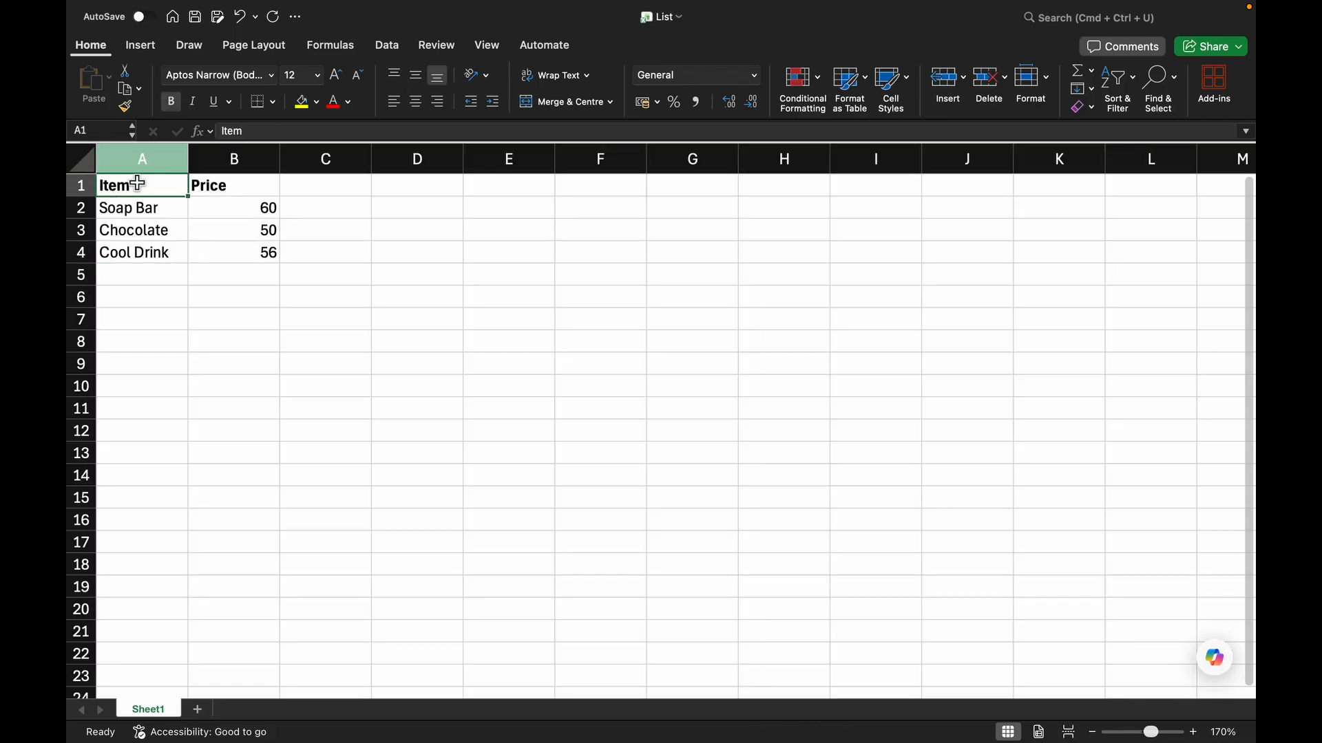
{"action": "key", "text": "super+a"}
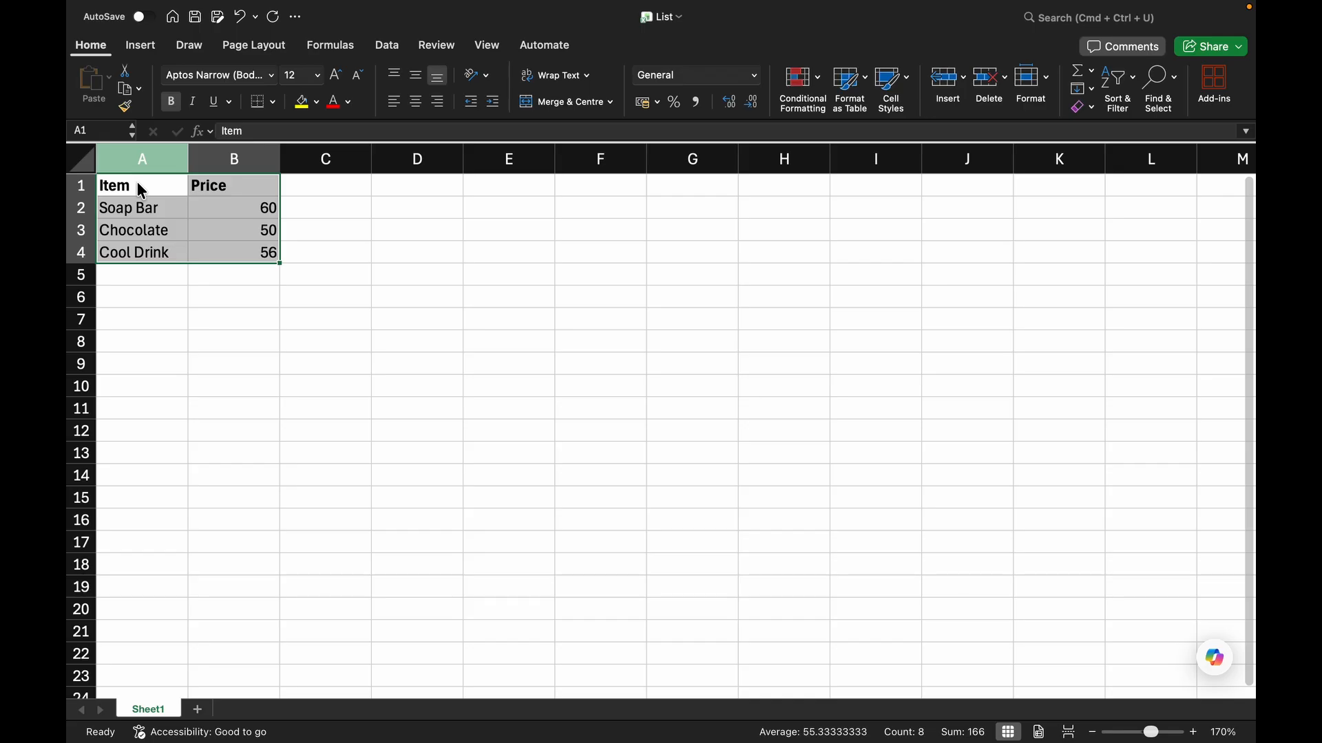
{"action": "key", "text": "Down"}
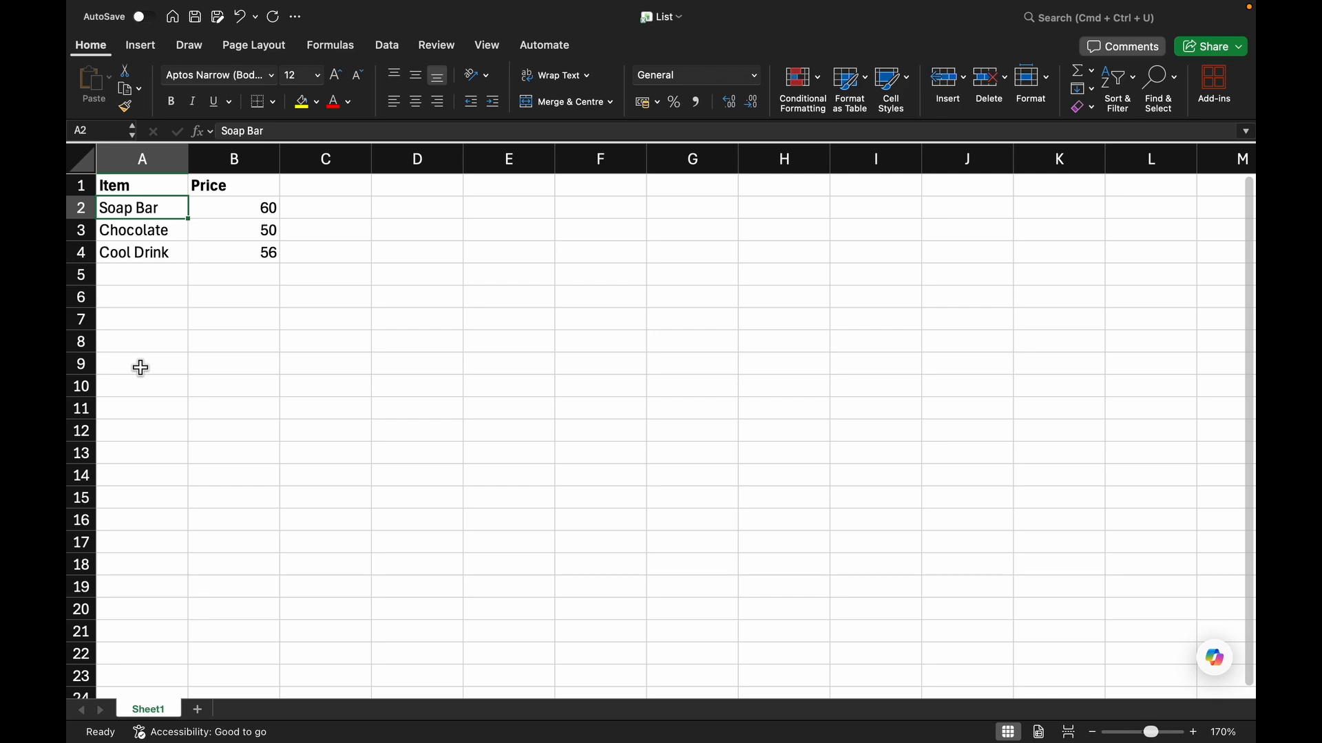
{"action": "key", "text": "shift+Right"}
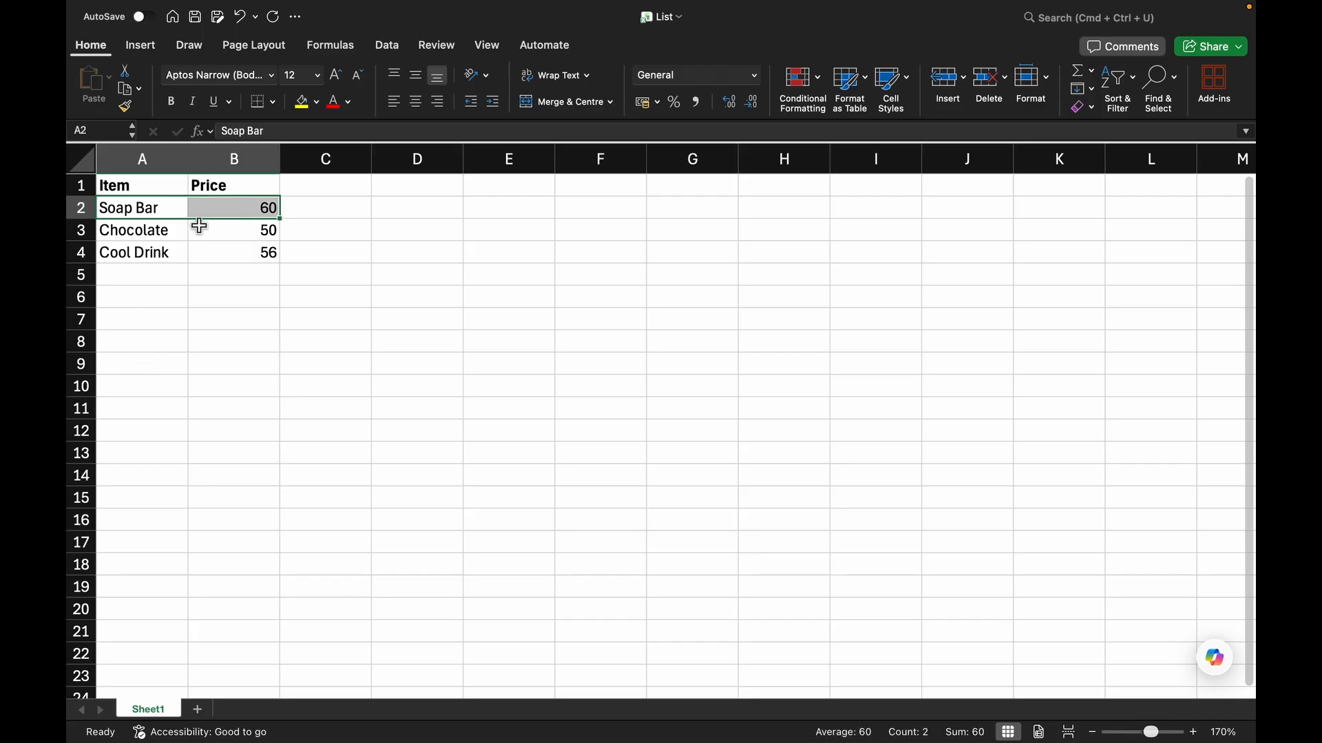
- Enter 80 in F2, extend the selection from A2 across the gap to F2, and clear the selection
{"action": "left_click", "coordinate": [622, 204]}
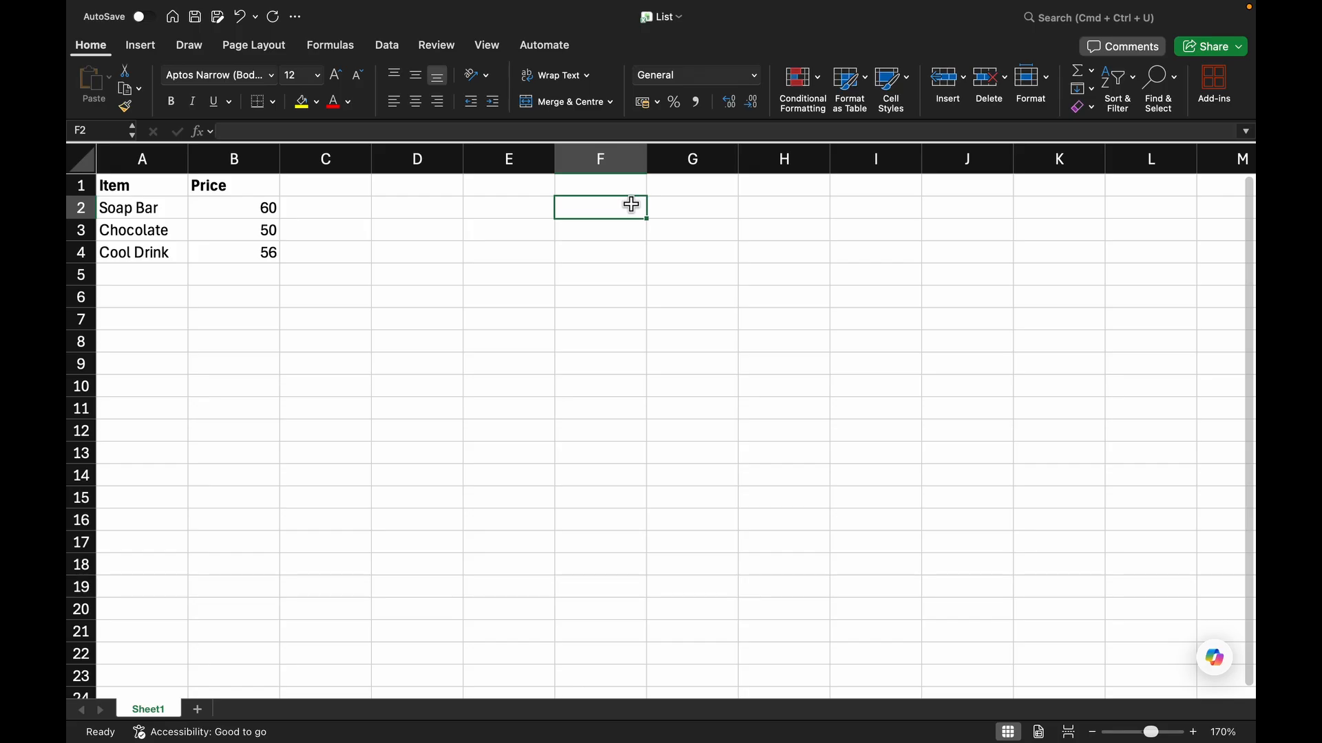
{"action": "type", "text": "80"}
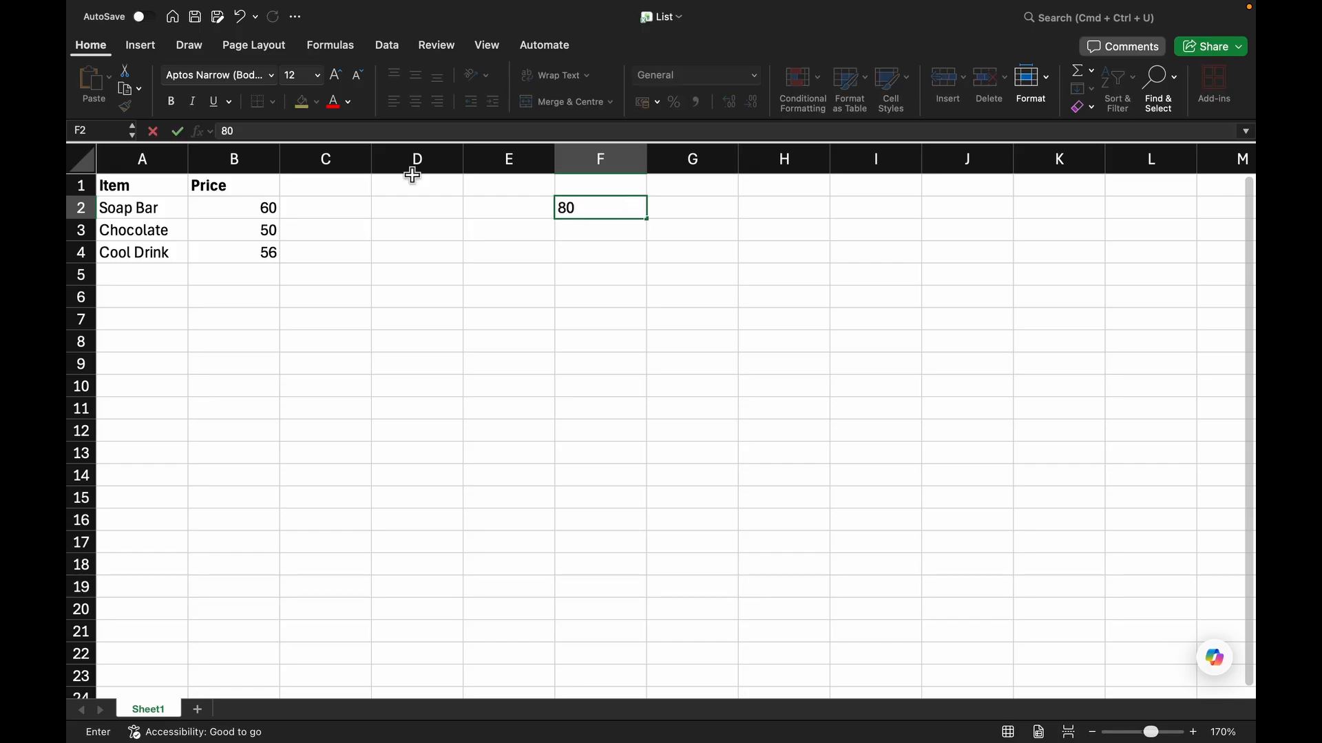
{"action": "left_click", "coordinate": [137, 201]}
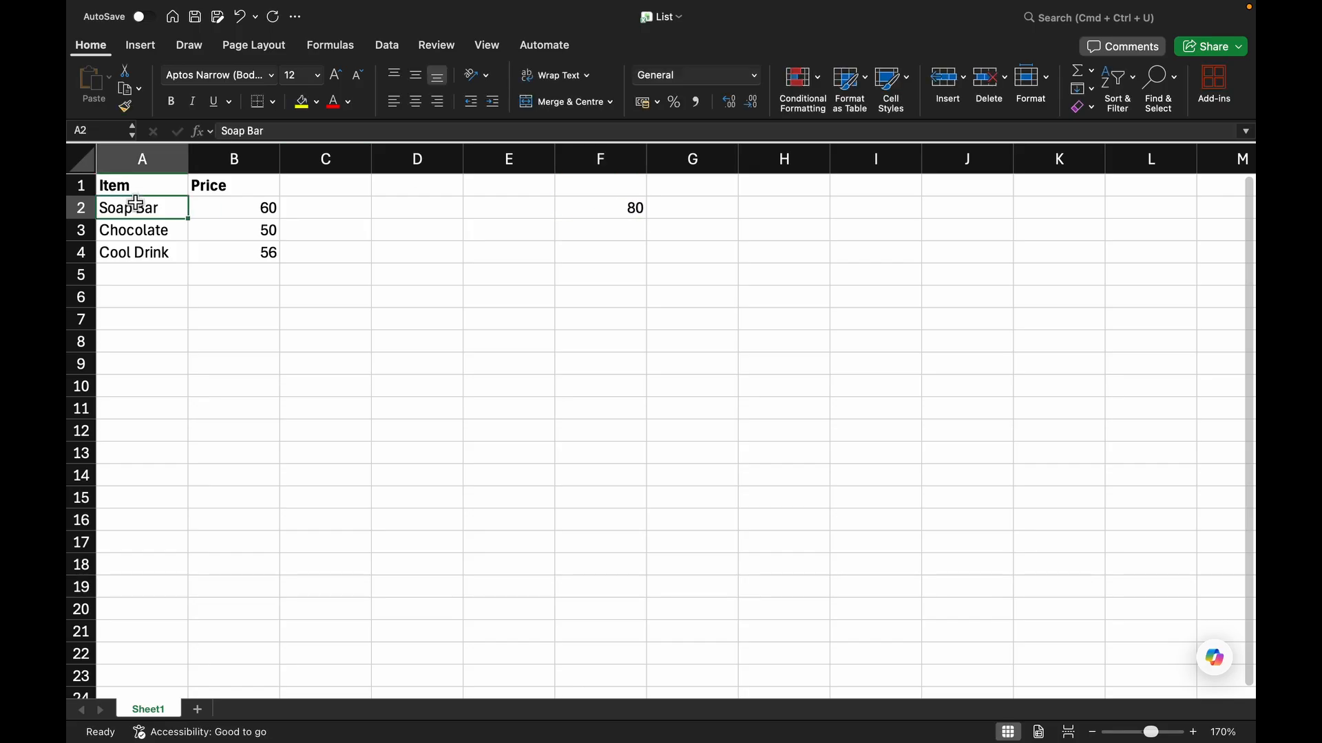
{"action": "key", "text": "ctrl+shift+Right"}
{"action": "key", "text": "ctrl+shift+Right"}
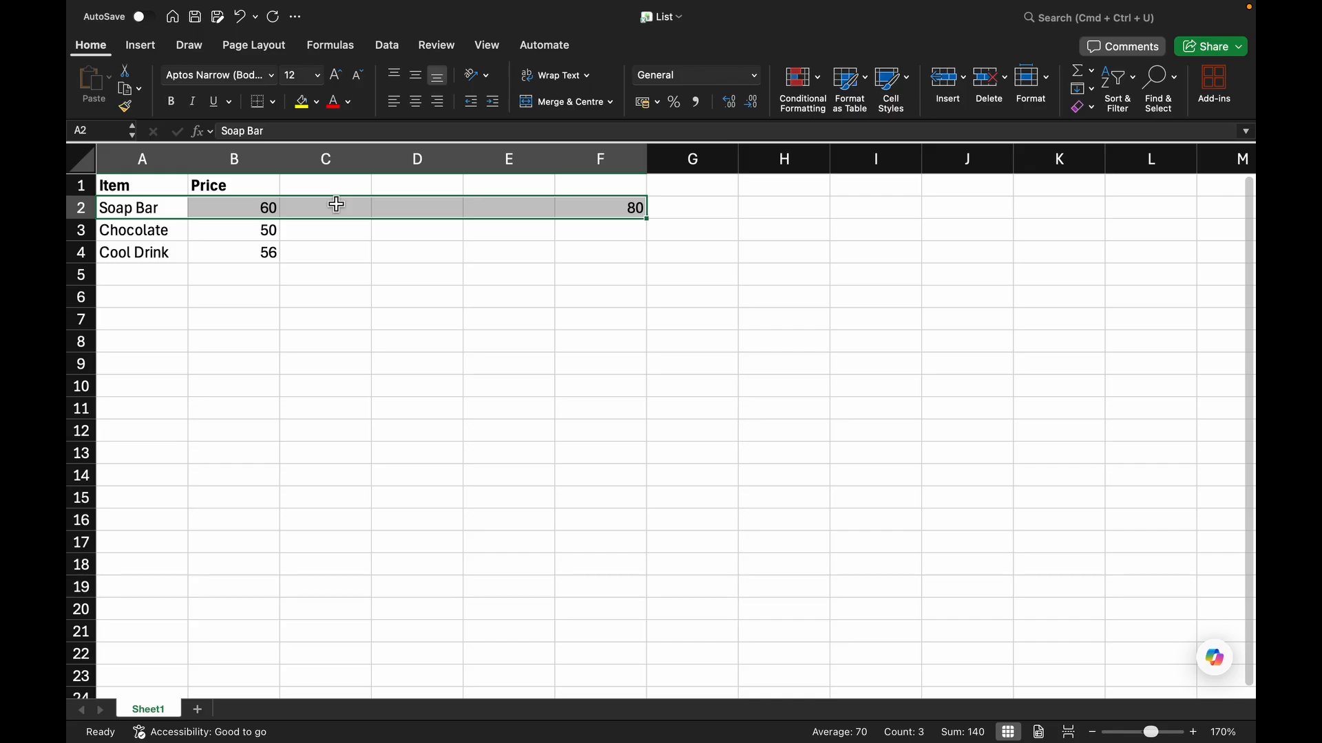
{"action": "left_click", "coordinate": [309, 342]}
- Enter 70, 45 and 13 in C2, D2 and E2, and extend the selection from A2 to the last filled cell of row 2
{"action": "left_click", "coordinate": [338, 207]}
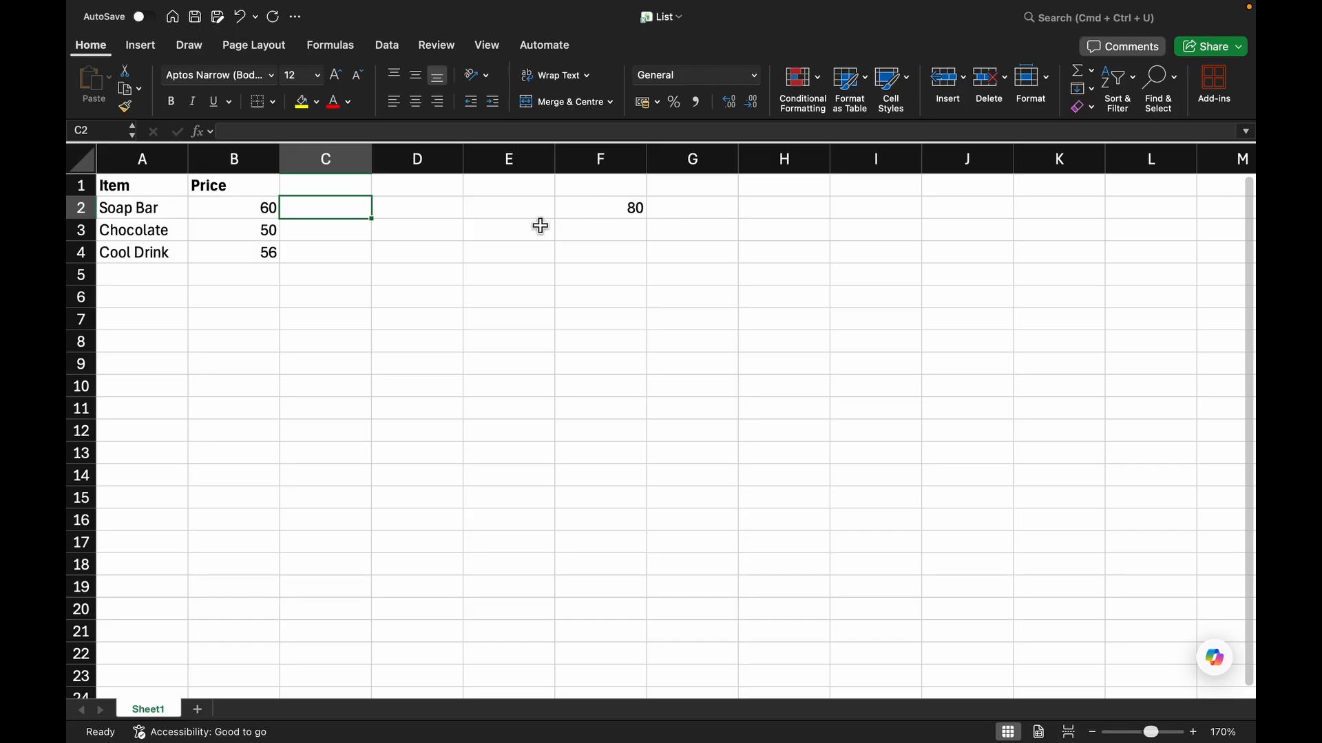
{"action": "type", "text": "70"}
{"action": "key", "text": "Tab"}
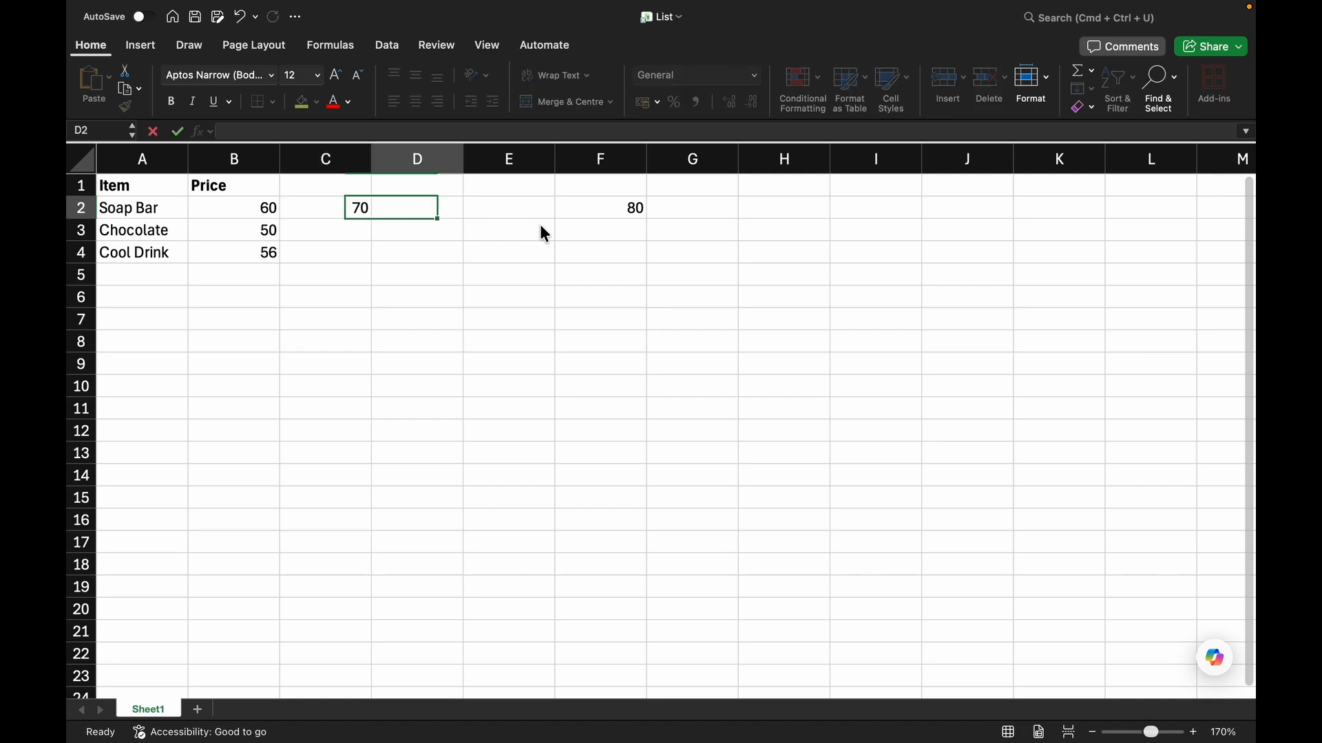
{"action": "type", "text": "45"}
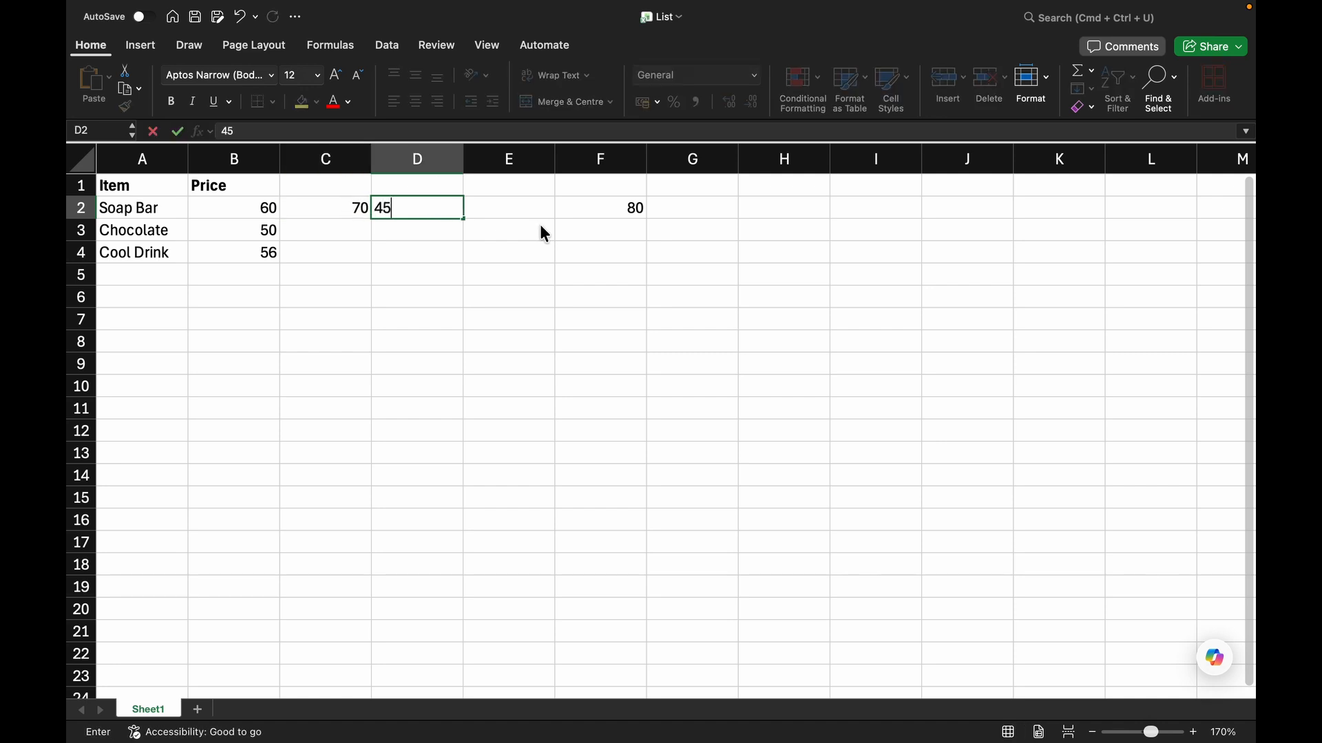
{"action": "key", "text": "Tab"}
{"action": "type", "text": "13"}
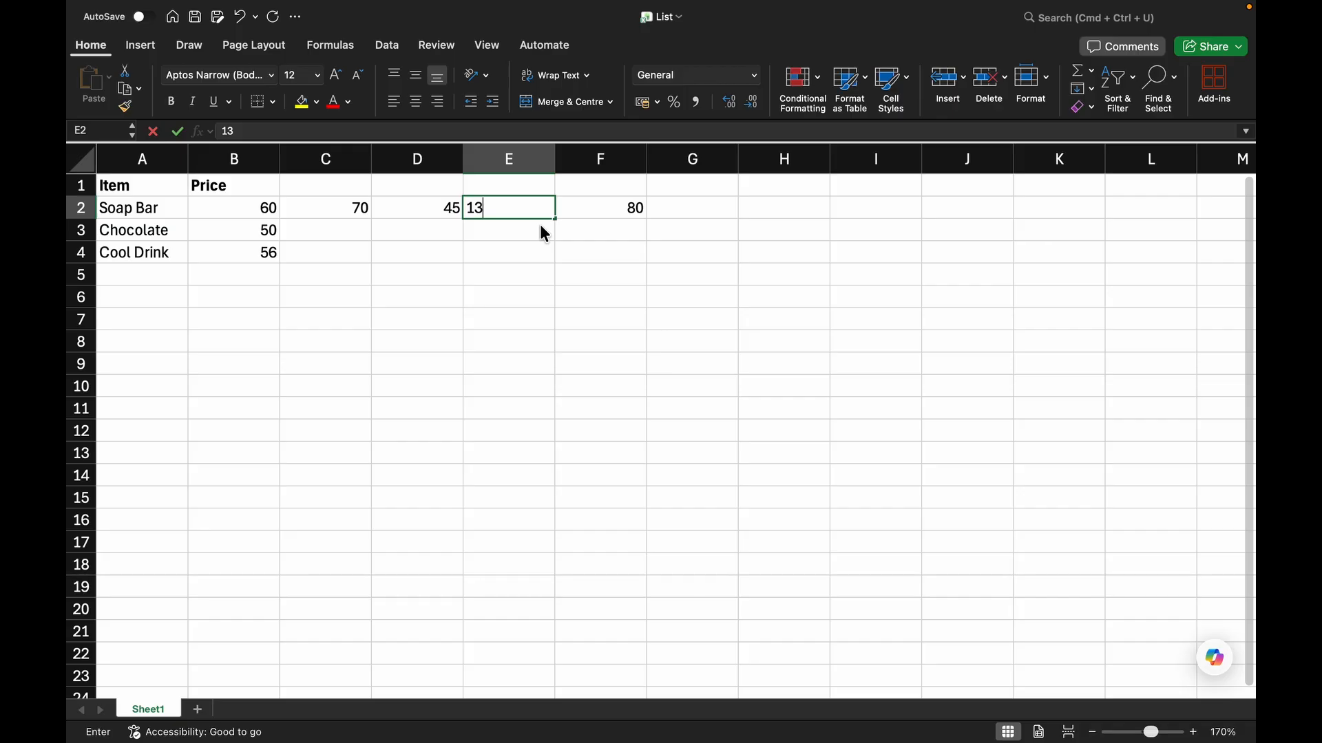
{"action": "left_click", "coordinate": [519, 278]}
{"action": "left_click", "coordinate": [137, 206]}
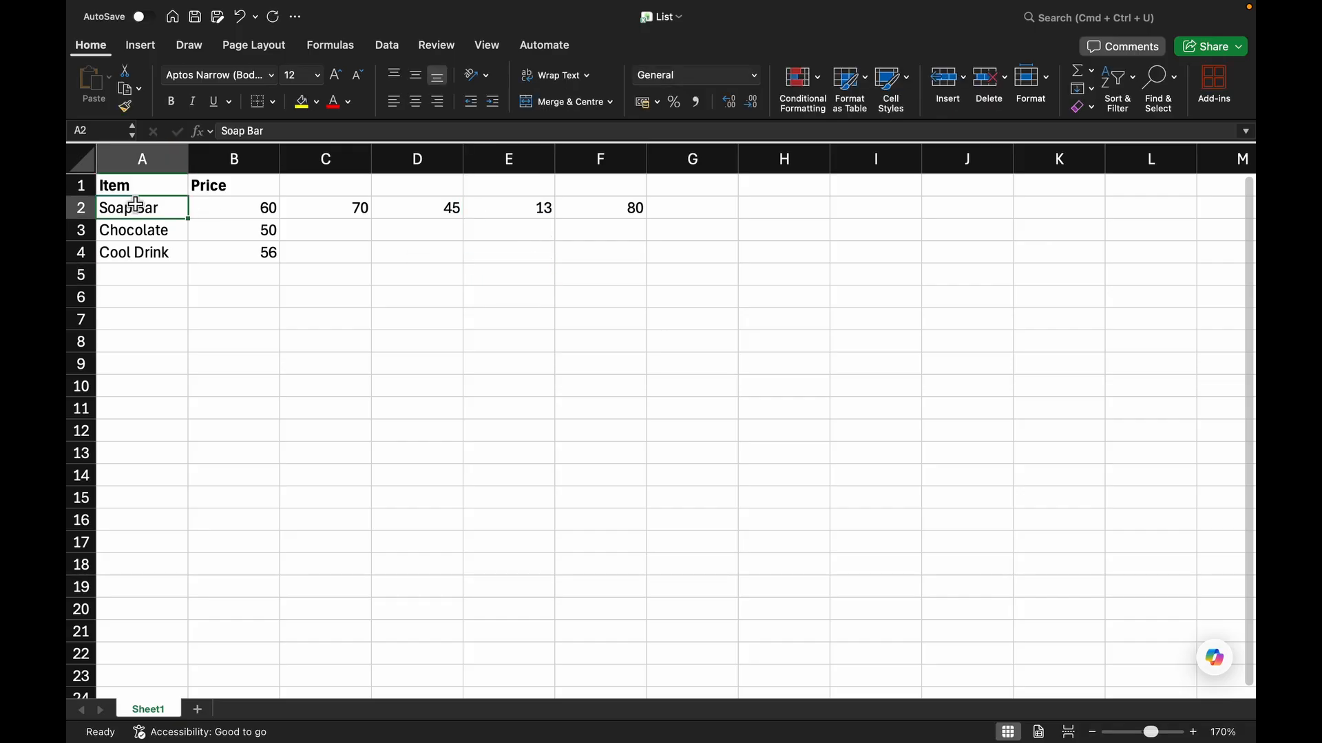
{"action": "key", "text": "super+shift+Right"}
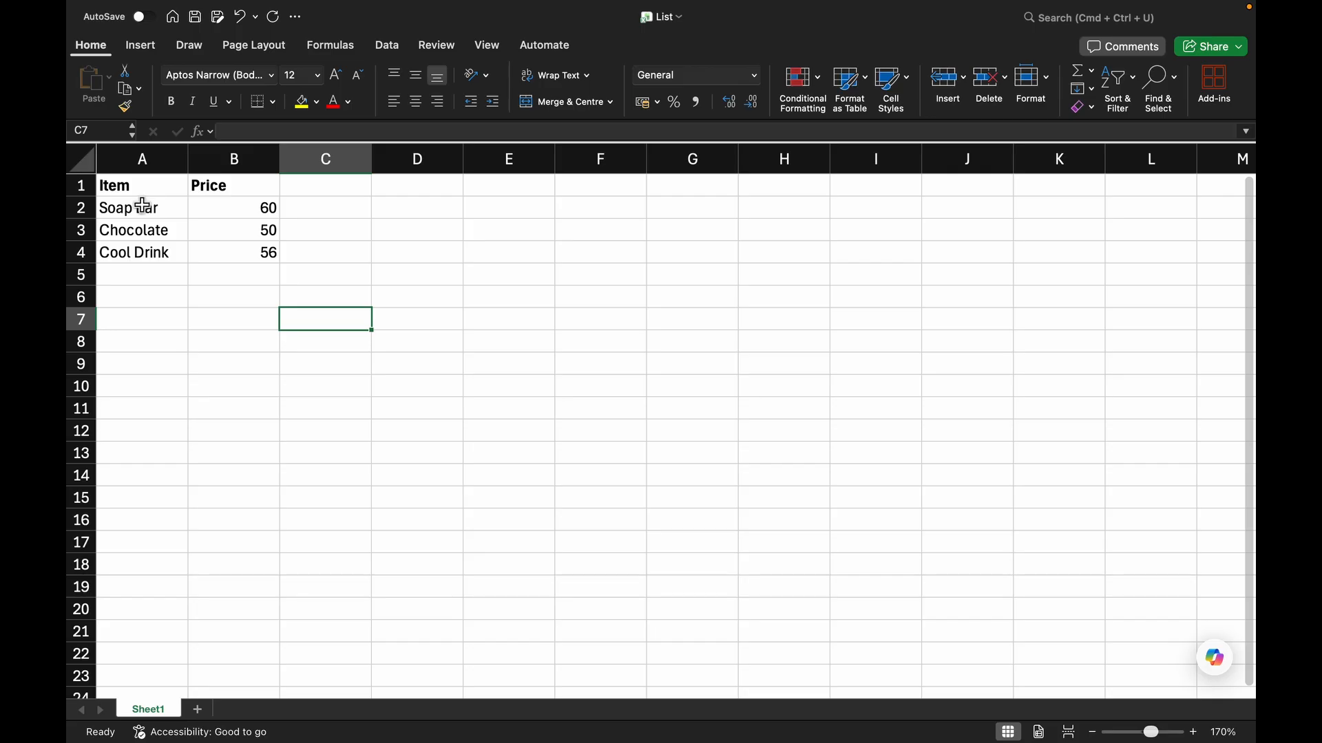
- Copy the item and price entries in A2:B4 and paste them directly below, starting at A5
{"action": "left_click_drag", "start_coordinate": [141, 208], "coordinate": [230, 248]}
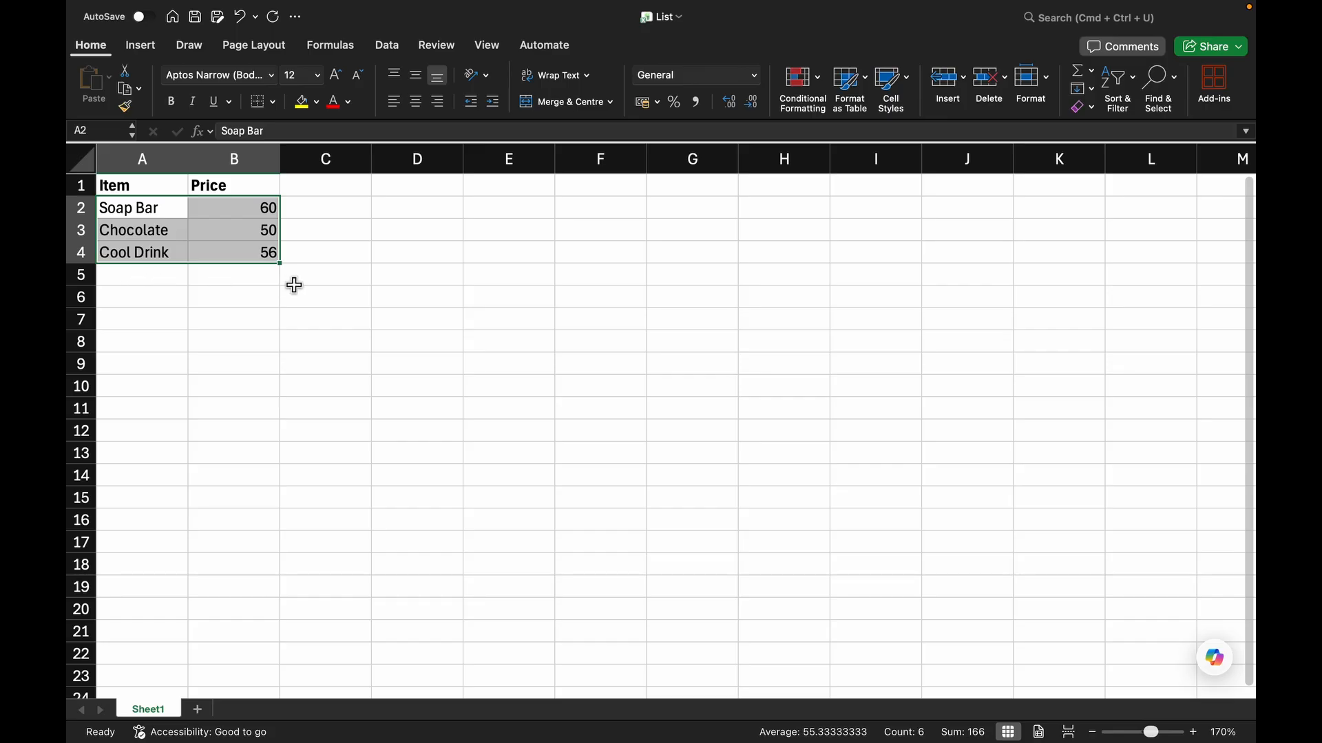
{"action": "key", "text": "super+c"}
{"action": "left_click", "coordinate": [162, 276]}
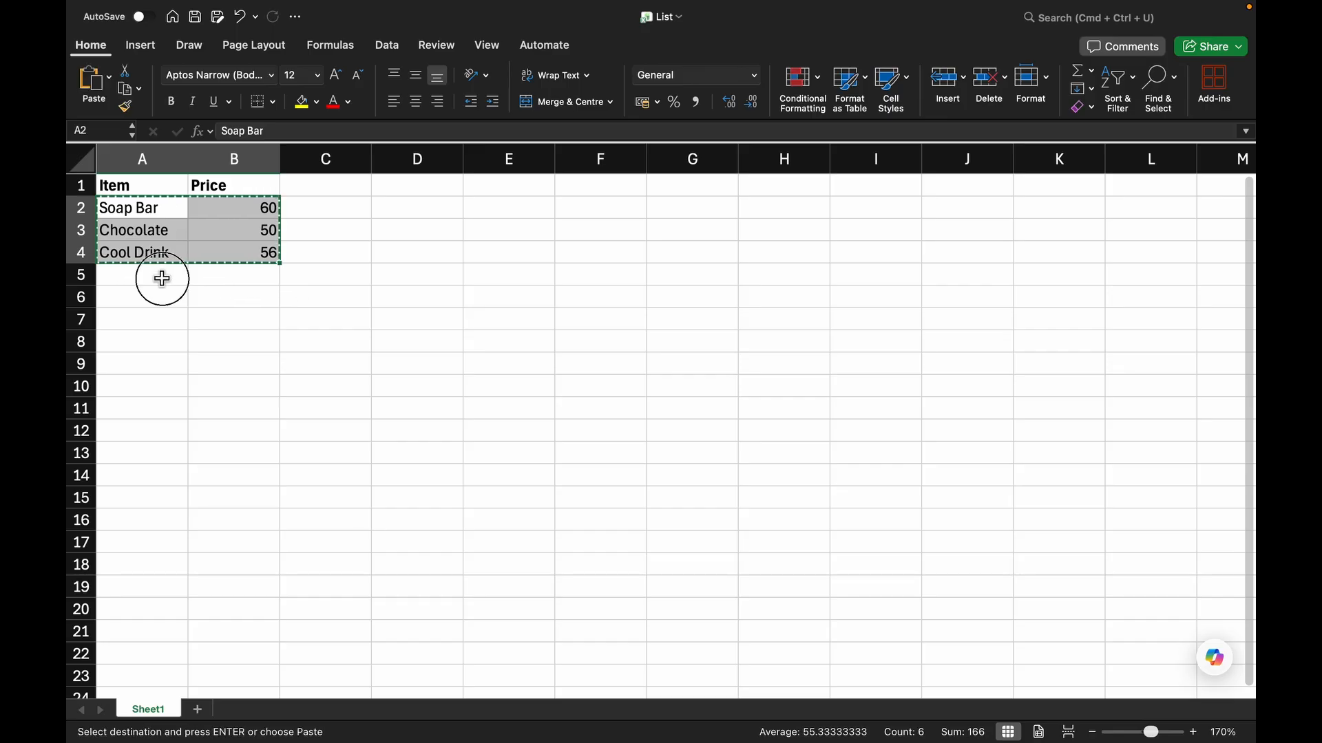
{"action": "key", "text": "super+v"}
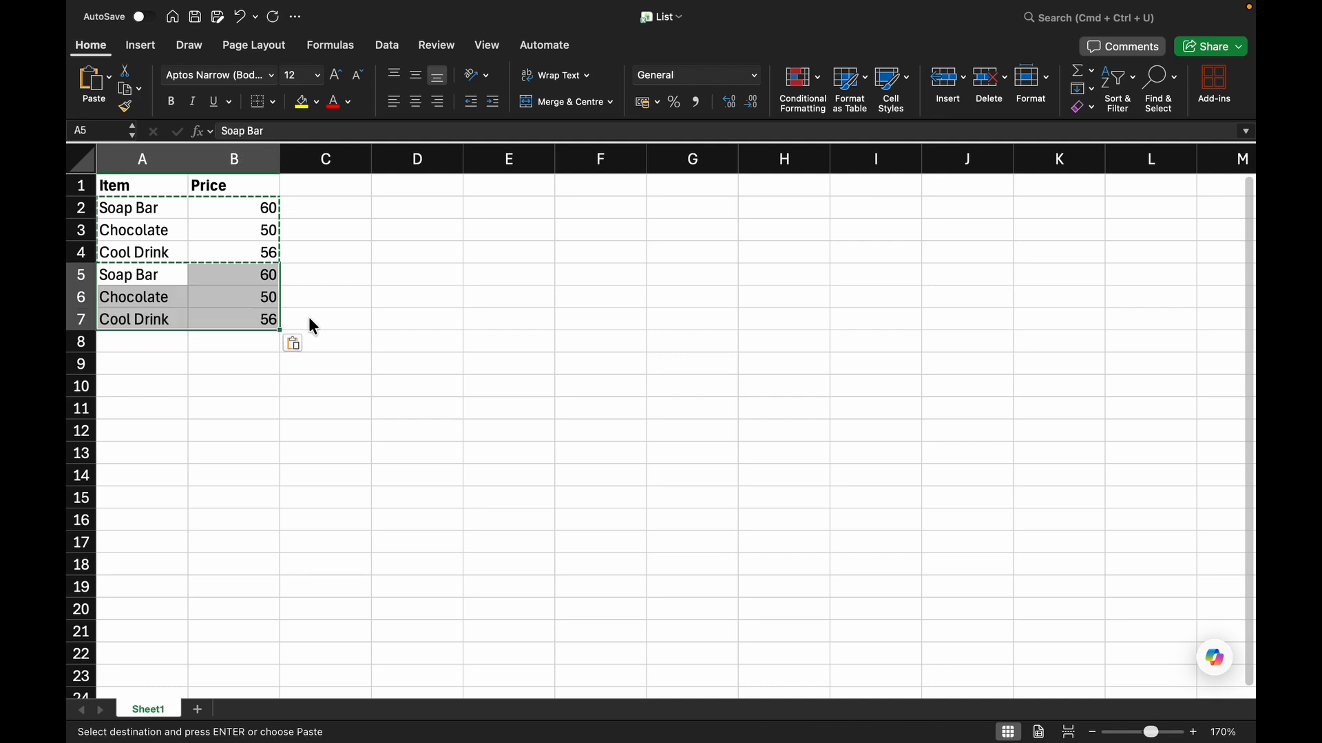
{"action": "left_click", "coordinate": [309, 317]}
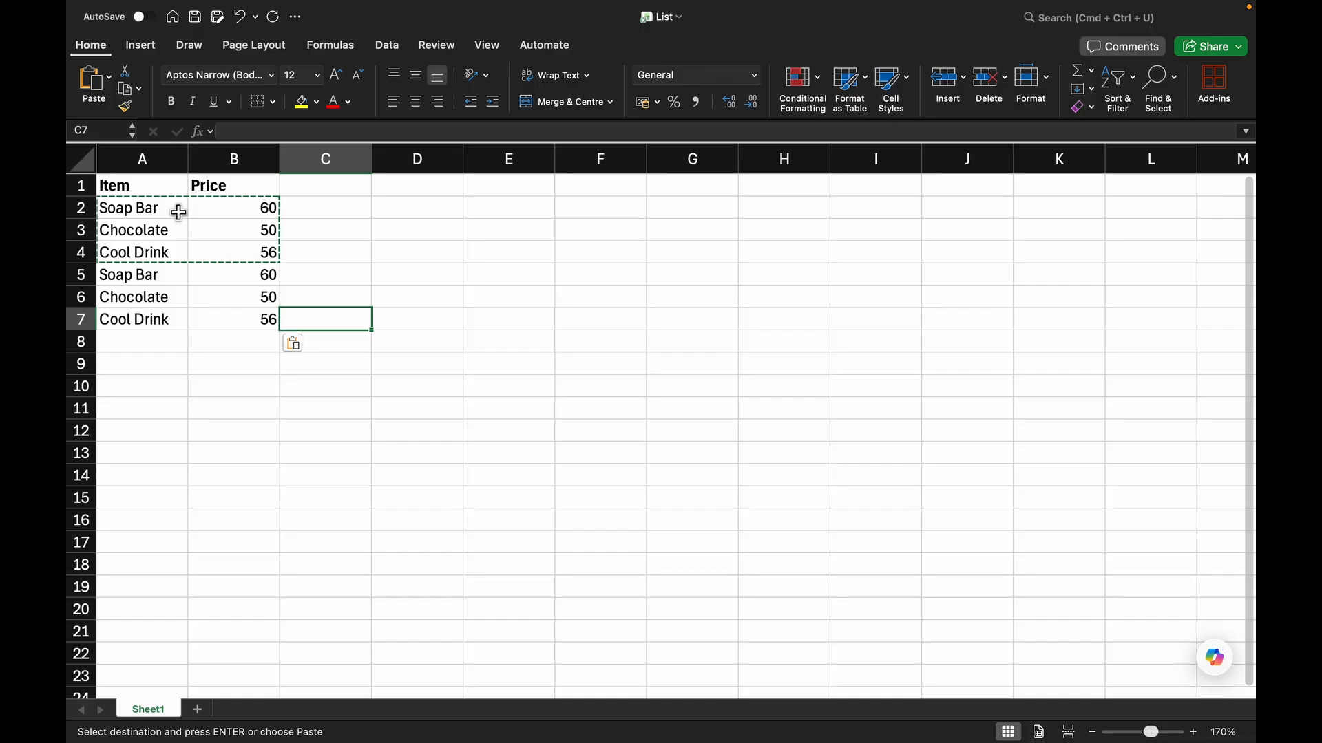
- Paste the copied entries a second time starting at A8, and end copy mode
{"action": "left_click", "coordinate": [139, 331]}
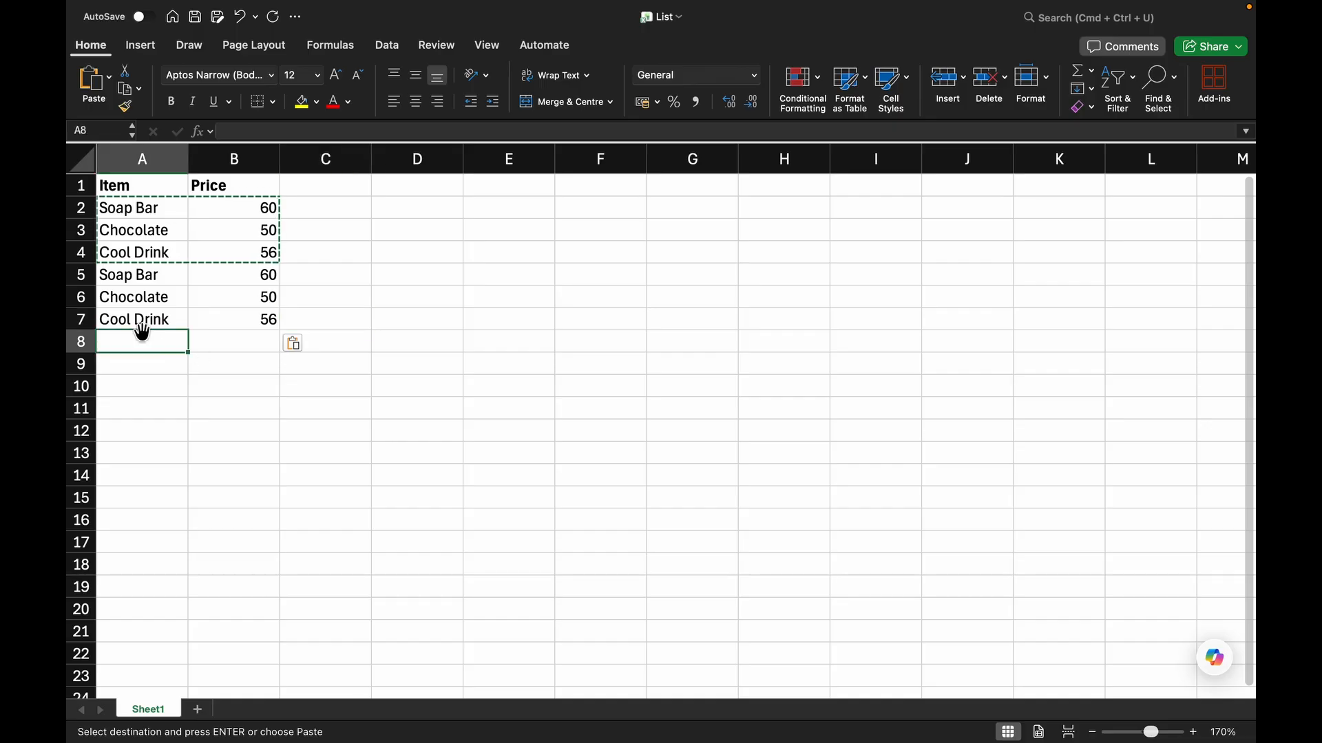
{"action": "key", "text": "super+v"}
{"action": "left_click", "coordinate": [223, 475]}
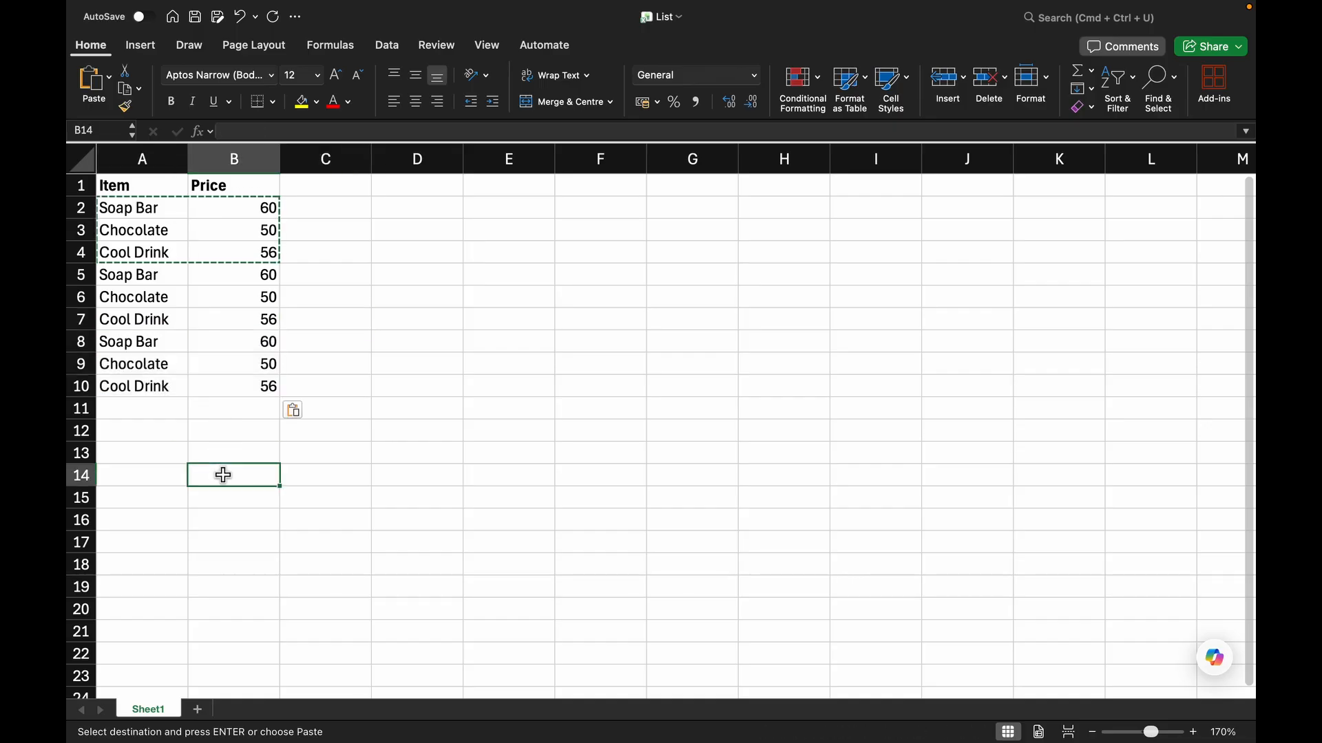
{"action": "left_click", "coordinate": [360, 290]}
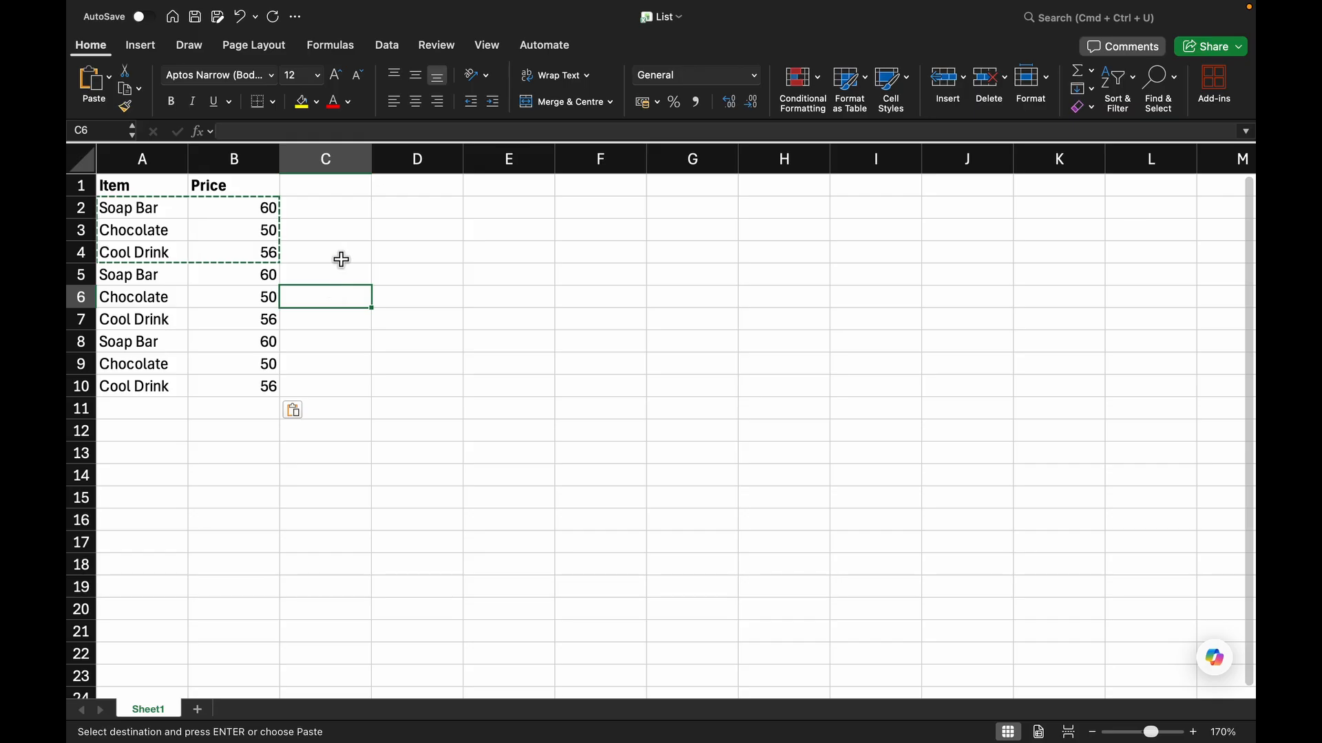
{"action": "key", "text": "Escape"}
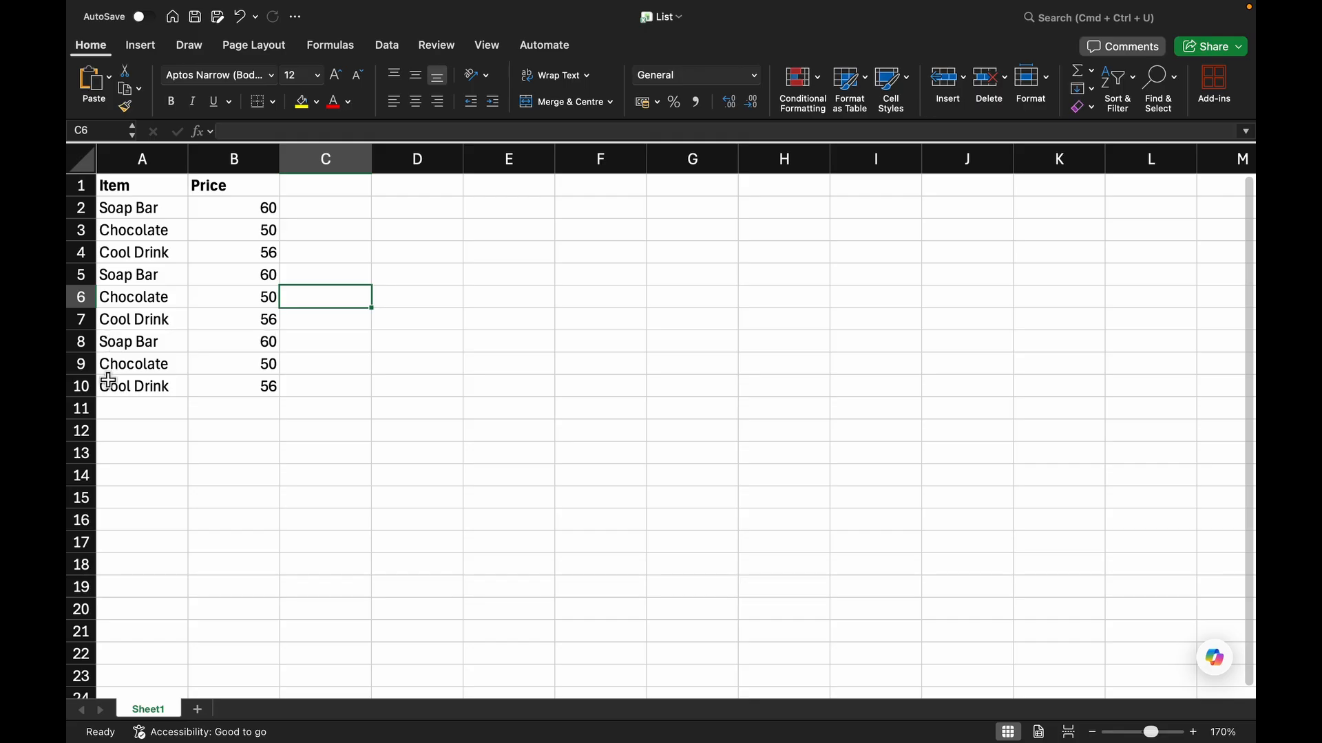
- Move the Cool Drink entry in A10:B10 to A13:B13 and undo the move
{"action": "left_click", "coordinate": [168, 390]}
{"action": "left_click_drag", "start_coordinate": [168, 390], "coordinate": [240, 391]}
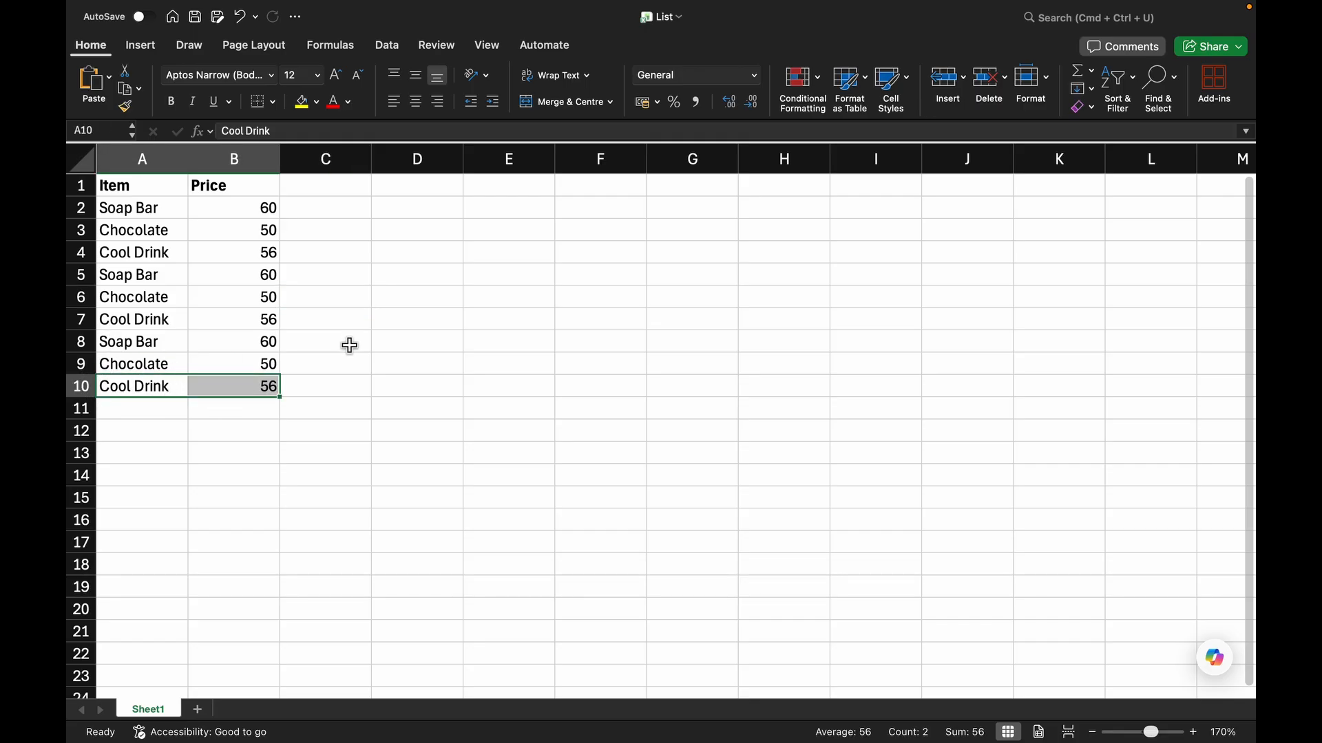
{"action": "key", "text": "super+c"}
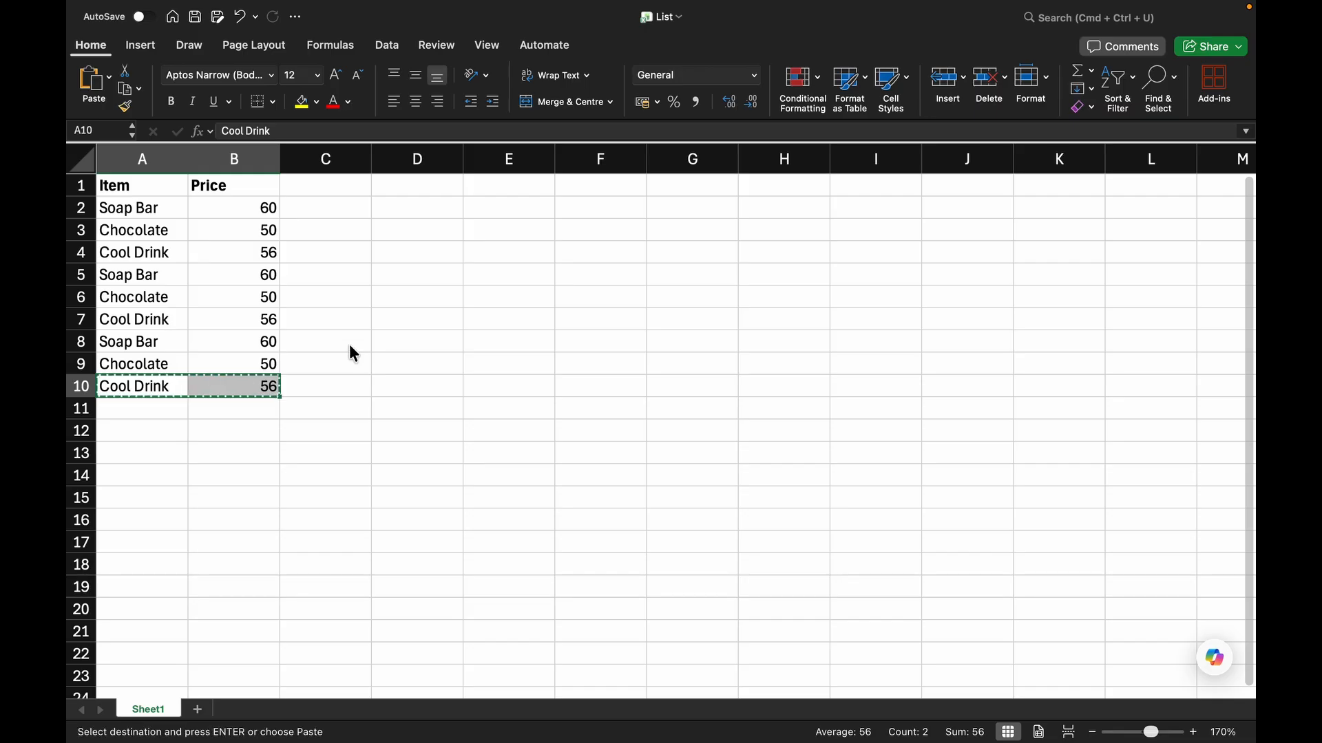
{"action": "left_click", "coordinate": [131, 448]}
{"action": "key", "text": "super+v"}
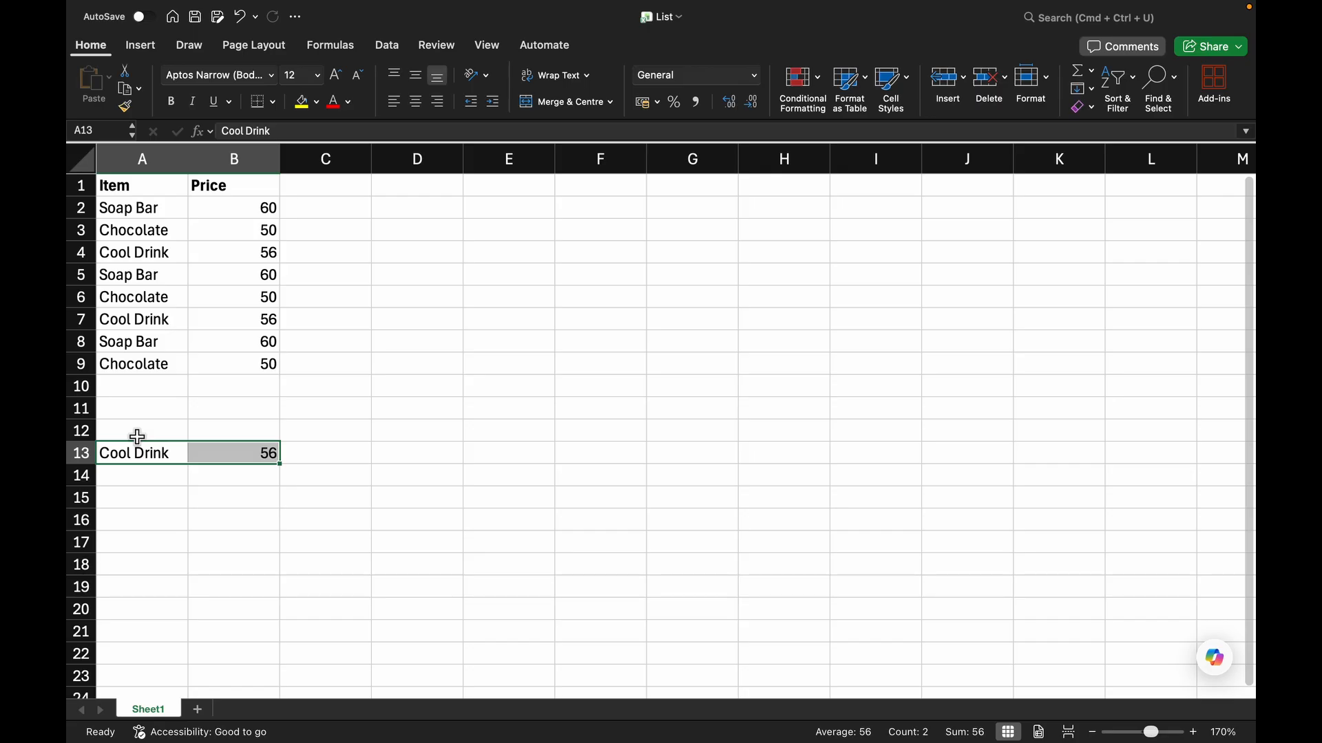
{"action": "key", "text": "super+z"}
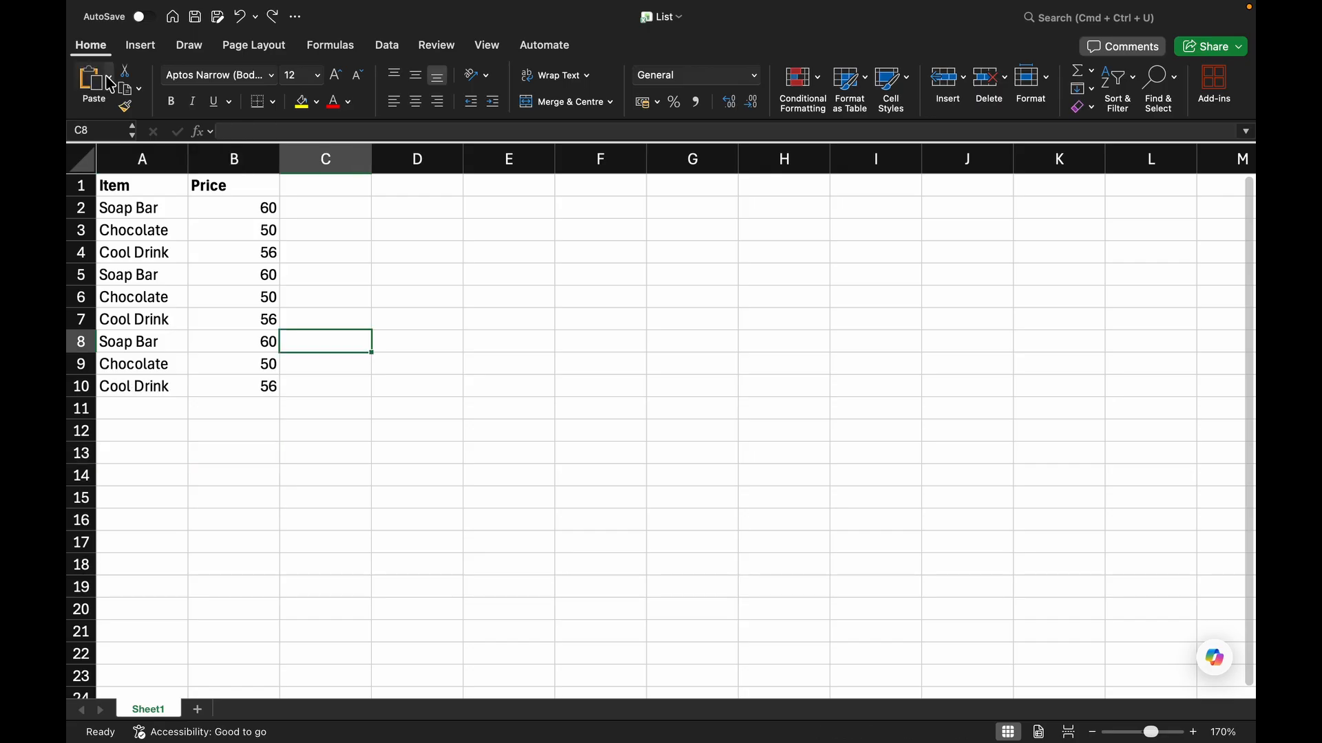
{"action": "left_click", "coordinate": [110, 81]}
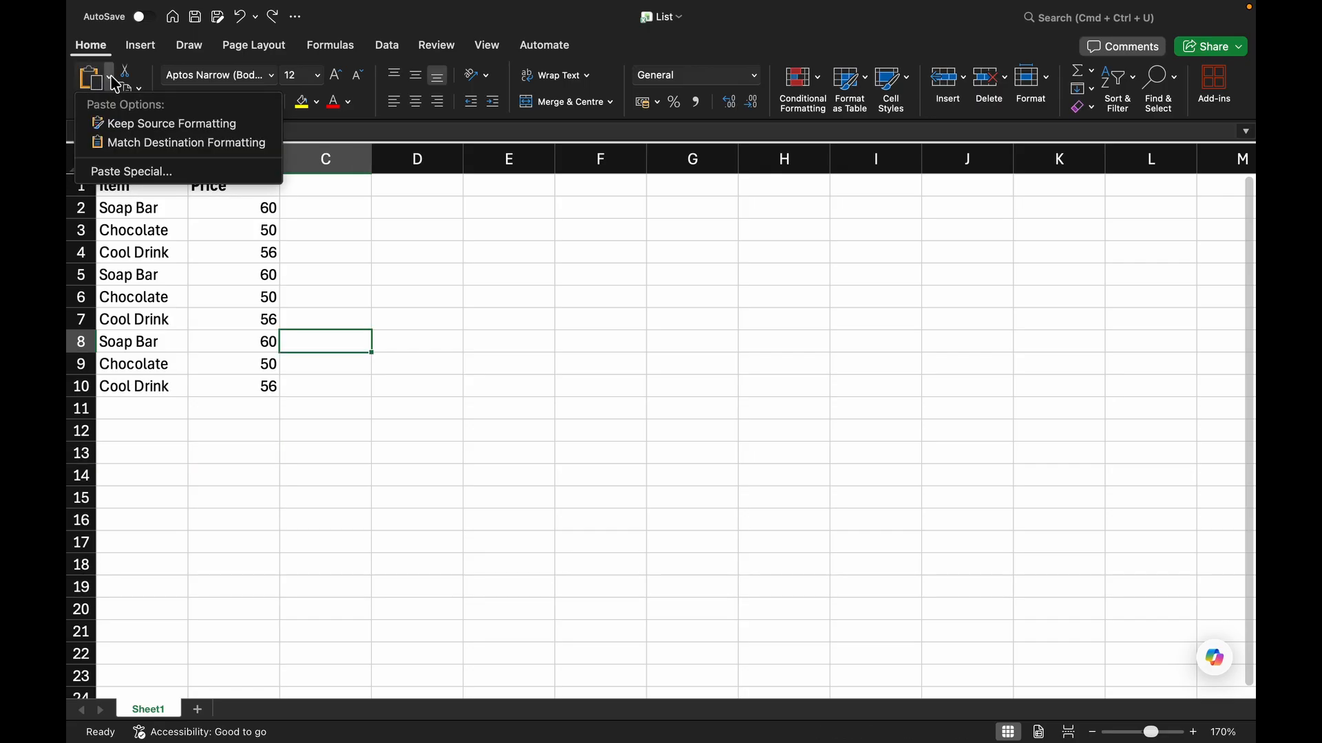
{"action": "left_click", "coordinate": [115, 83]}
{"action": "left_click", "coordinate": [424, 274]}
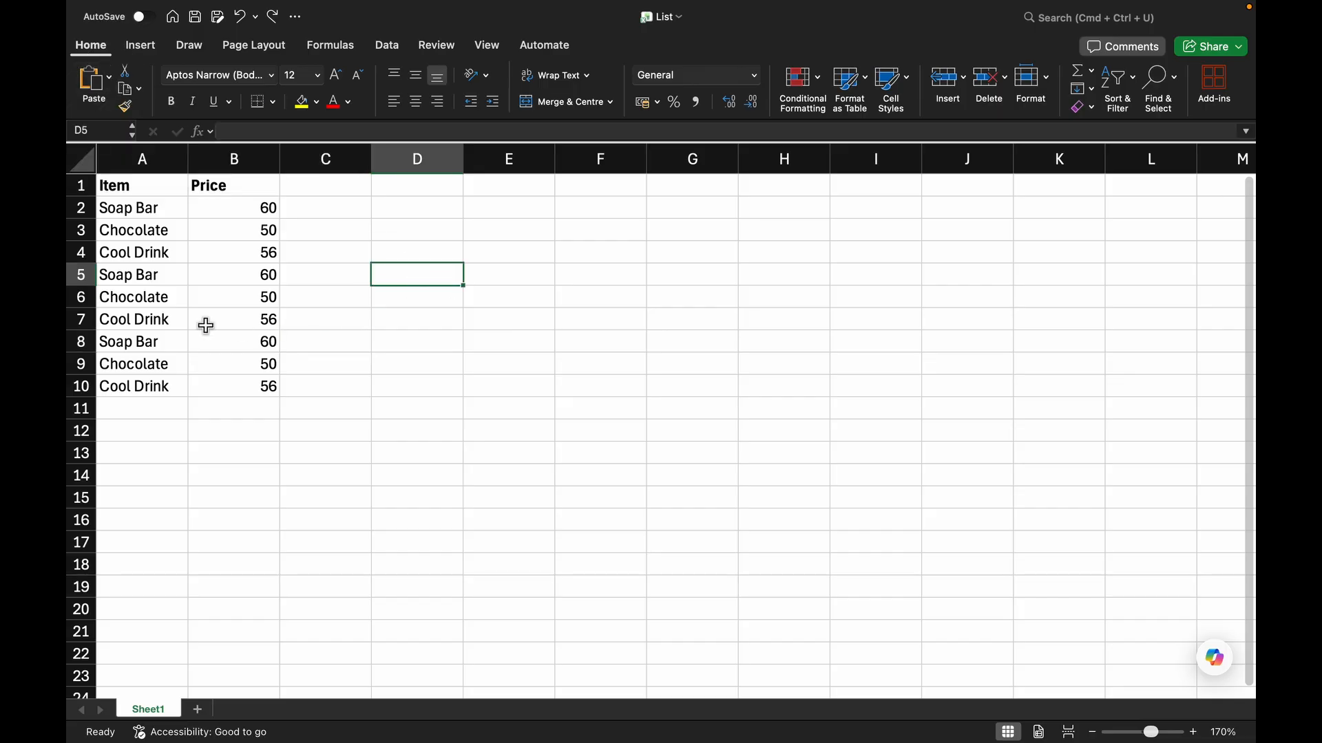
- Select the item and price entries in A2:B10 and copy them
{"action": "left_click", "coordinate": [131, 210]}
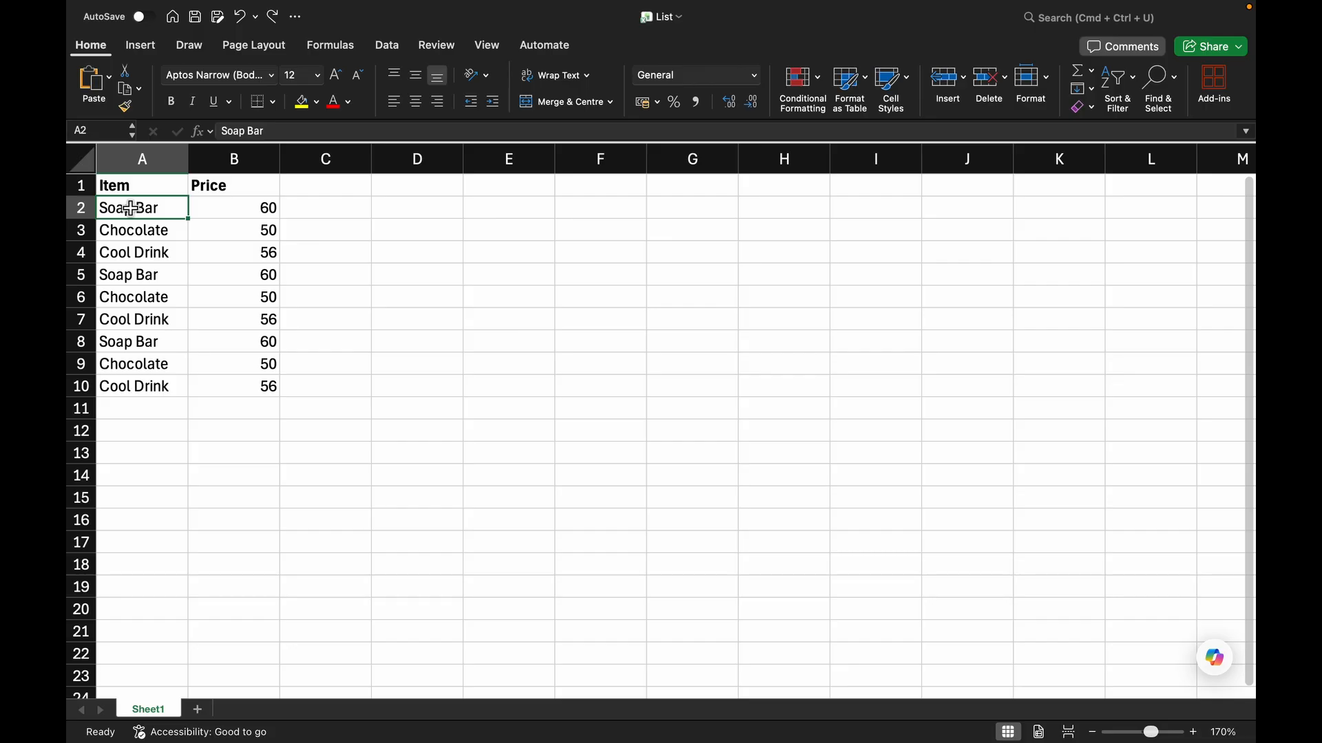
{"action": "key", "text": "shift+Down"}
{"action": "key", "text": "shift+Down"}
{"action": "key", "text": "shift+Down"}
{"action": "key", "text": "shift+Down"}
{"action": "key", "text": "shift+Down"}
{"action": "key", "text": "shift+Down"}
{"action": "key", "text": "shift+Down"}
{"action": "key", "text": "shift+Down"}
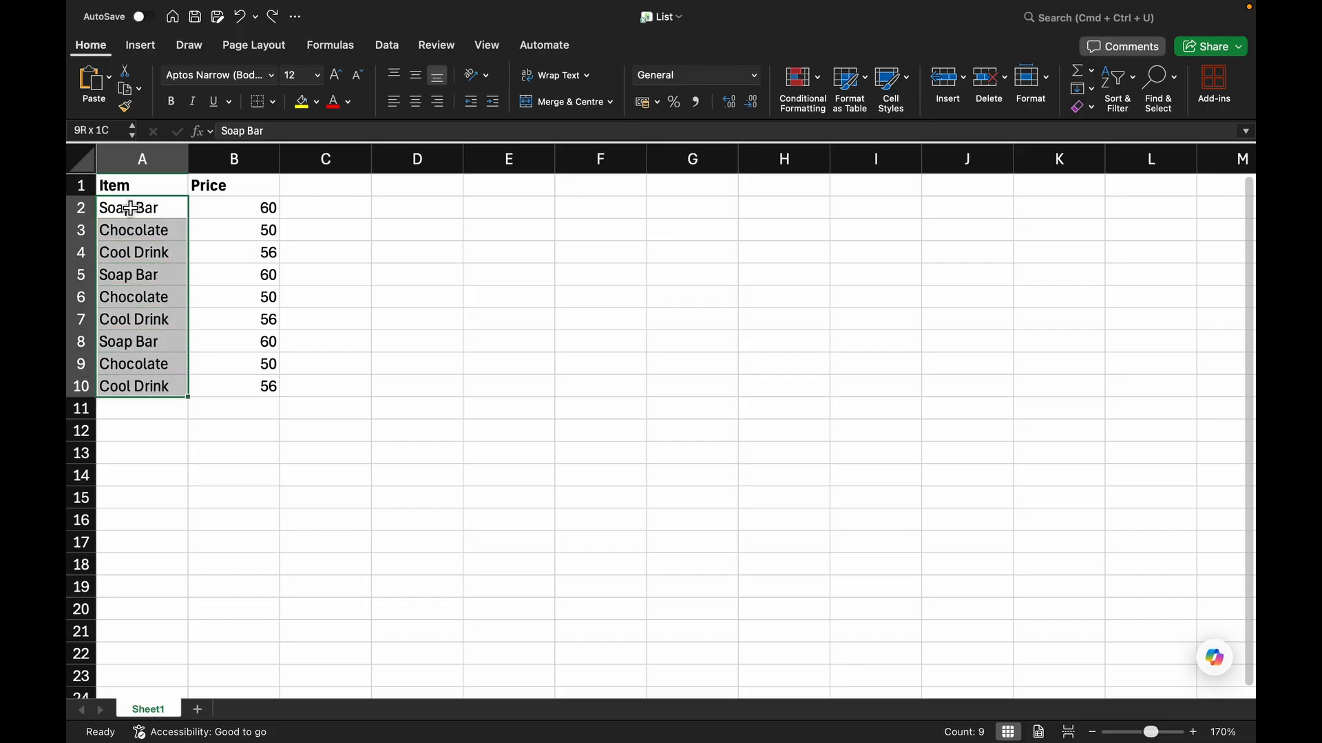
{"action": "key", "text": "shift+Right"}
{"action": "key", "text": "shift+Right"}
{"action": "key", "text": "shift+Left"}
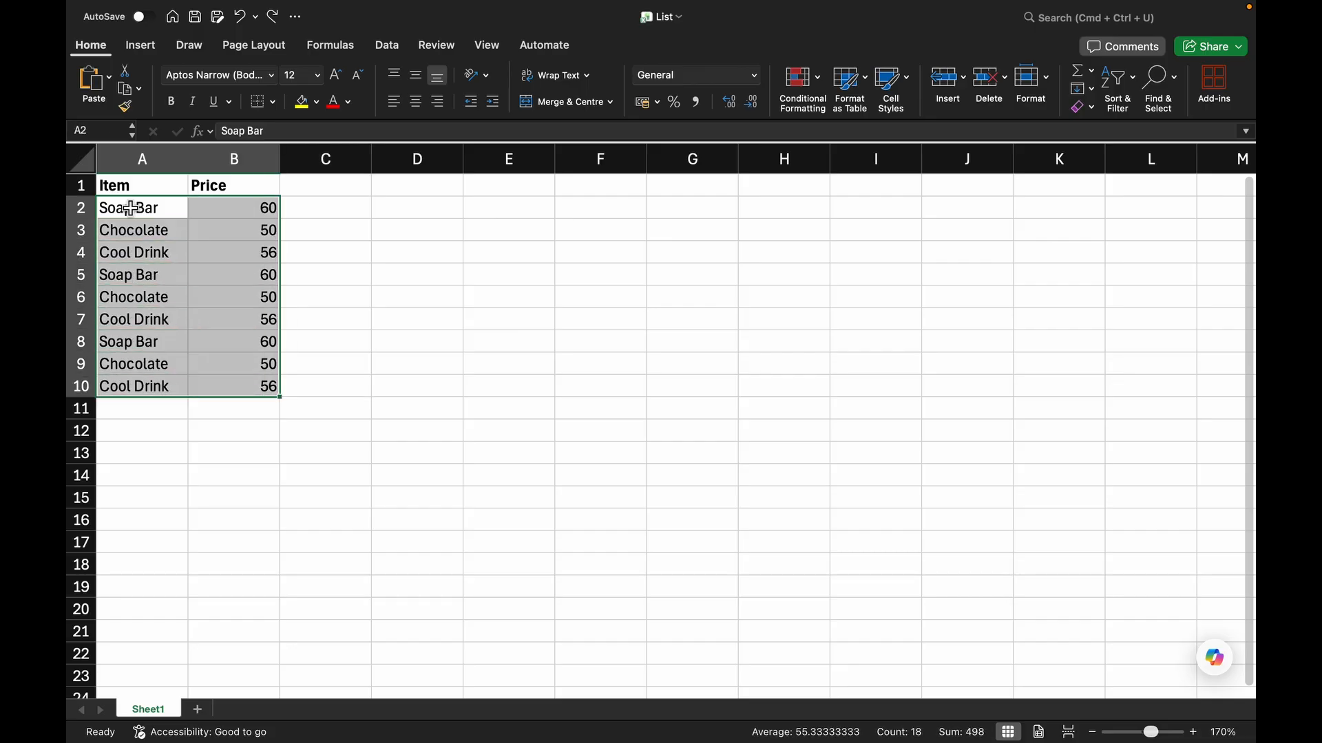
{"action": "key", "text": "super+c"}
{"action": "right_click", "coordinate": [180, 288]}
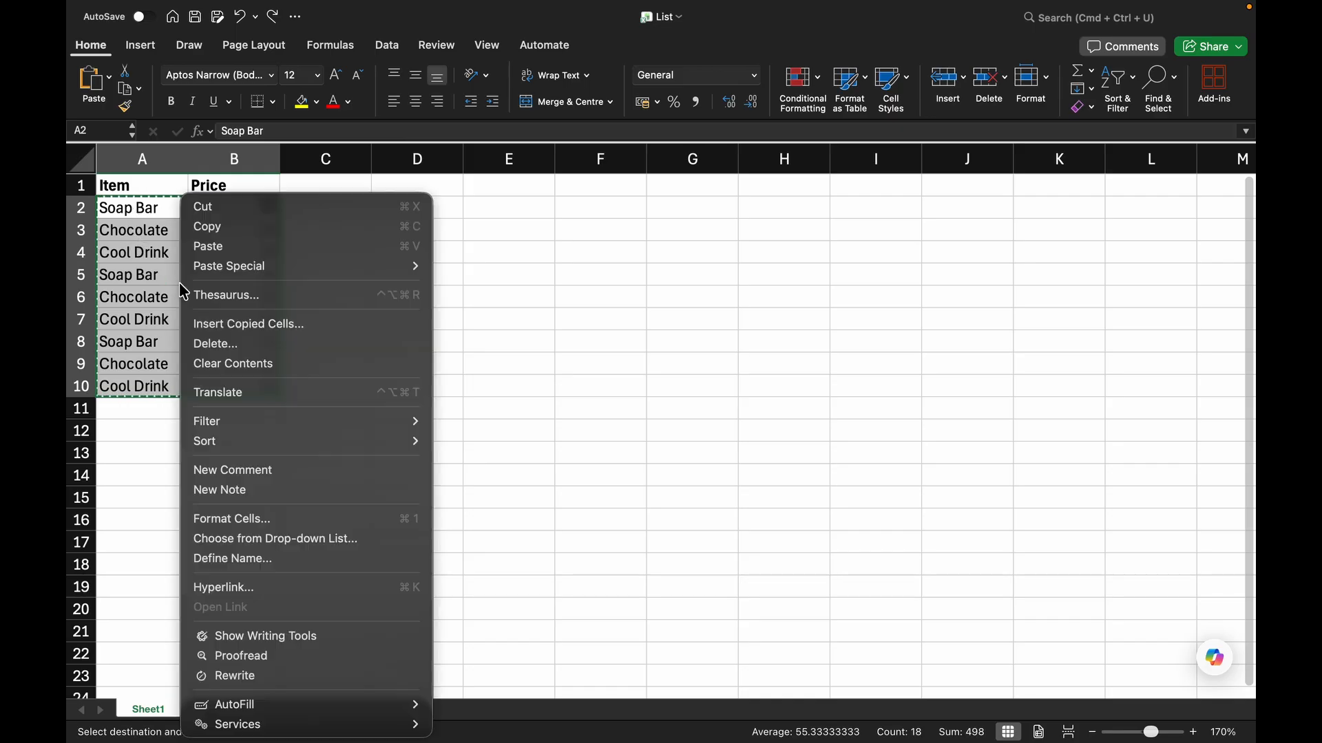
{"action": "left_click", "coordinate": [601, 230]}
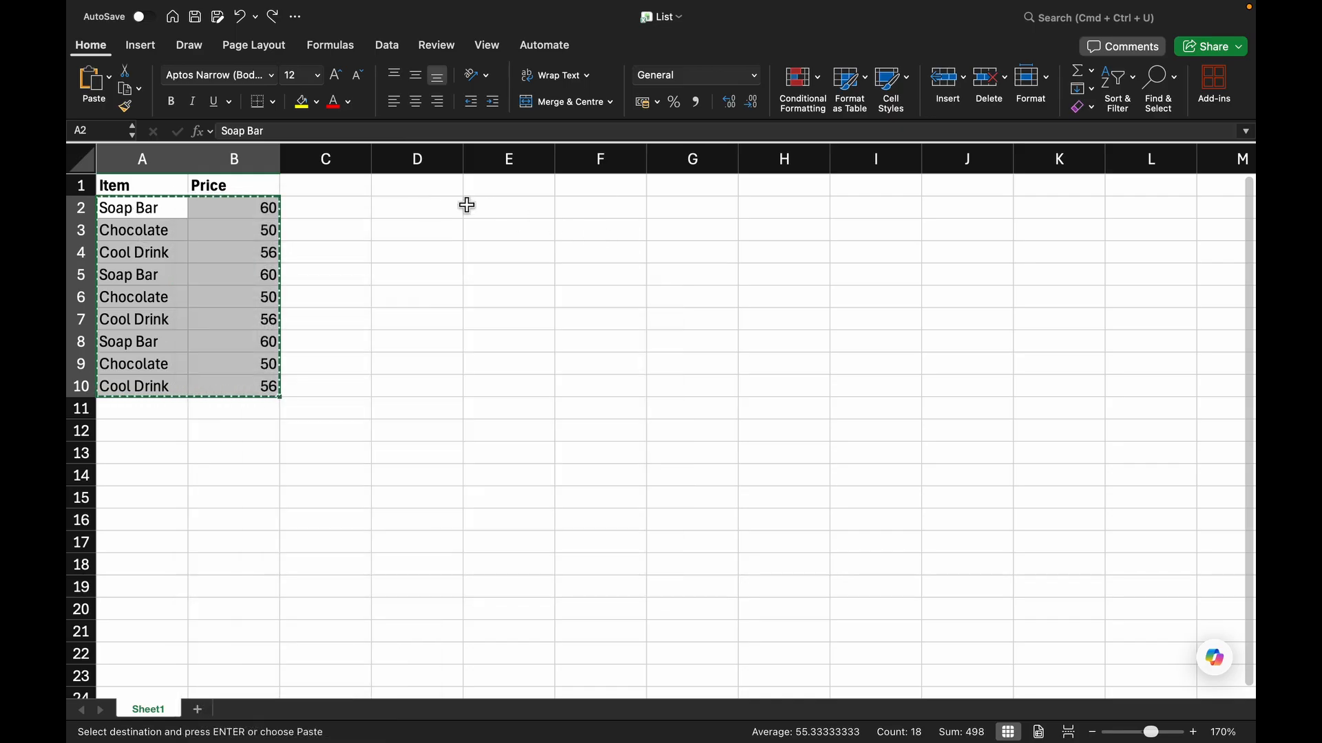
- Use Paste Special to paste the copied entries as values, starting at D2
{"action": "left_click", "coordinate": [416, 205]}
{"action": "right_click", "coordinate": [420, 210]}
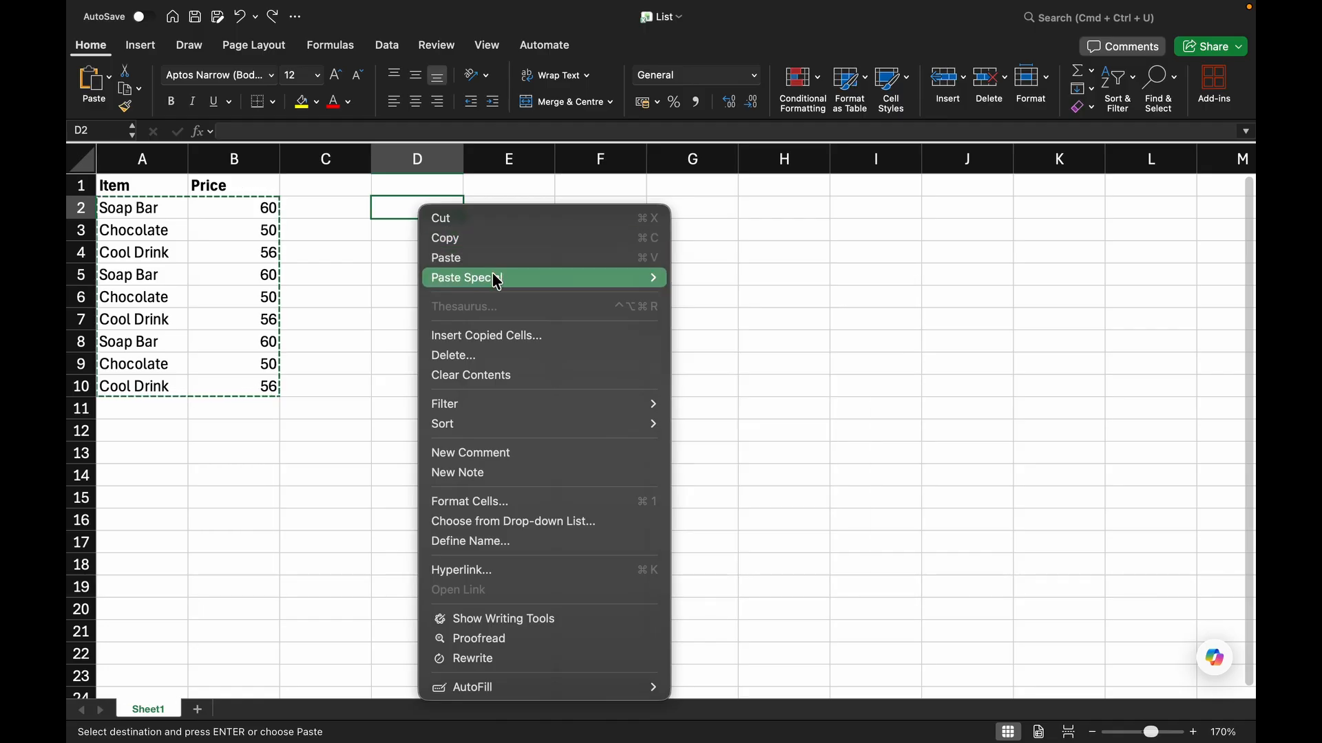
{"action": "mouse_move", "coordinate": [493, 274]}
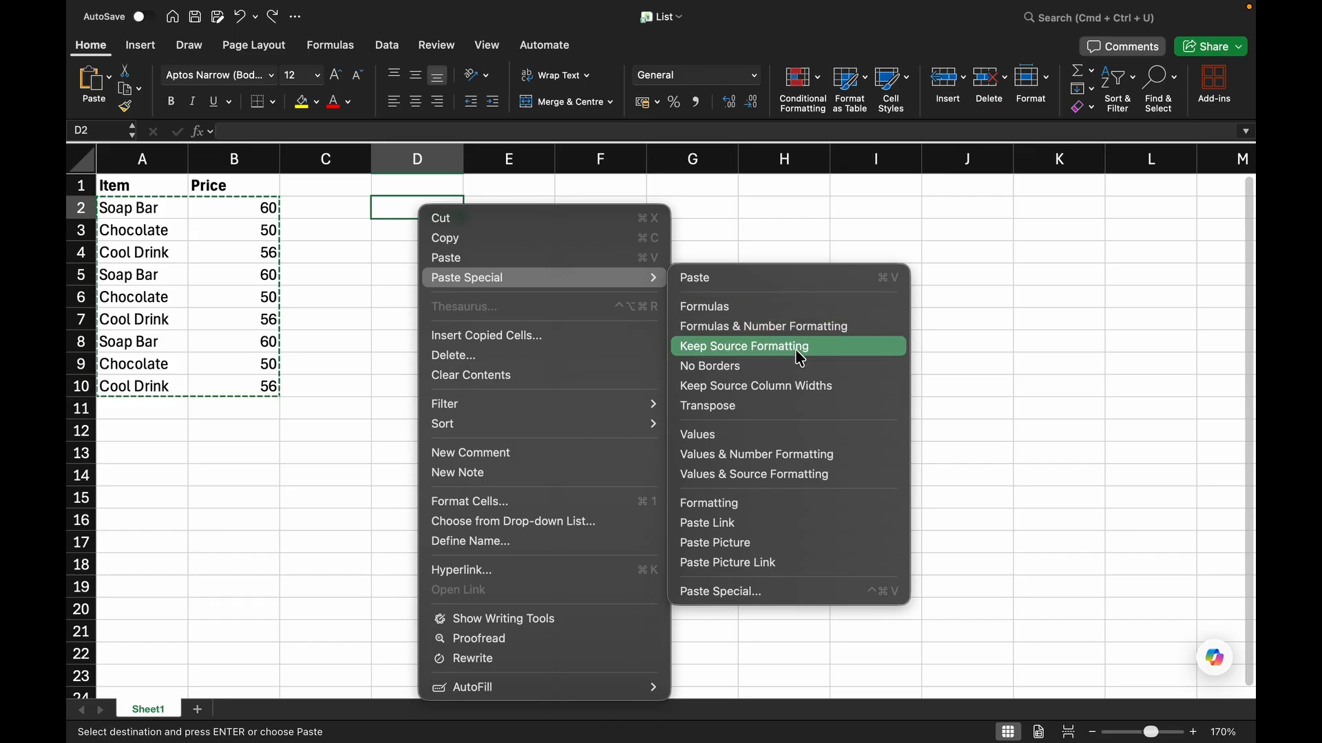
{"action": "left_click", "coordinate": [731, 444]}
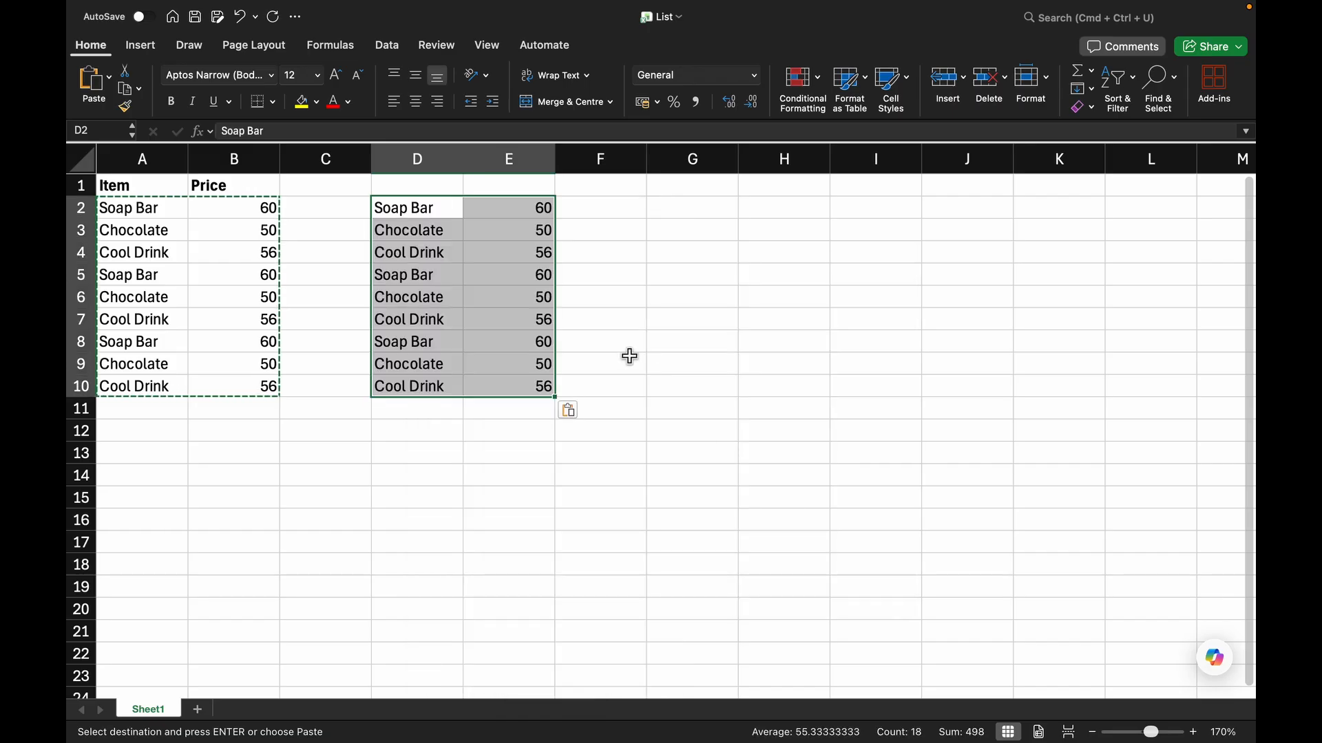
{"action": "left_click", "coordinate": [629, 356]}
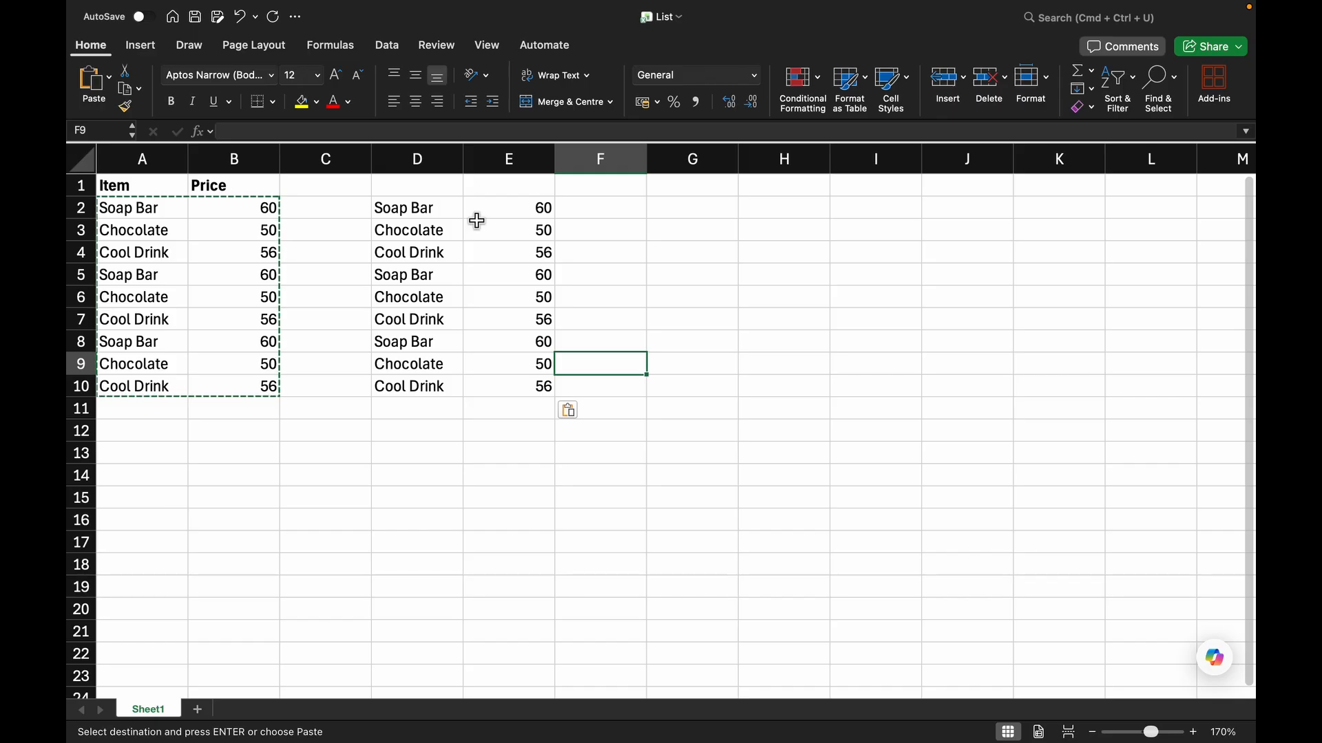
{"action": "left_click", "coordinate": [681, 295]}
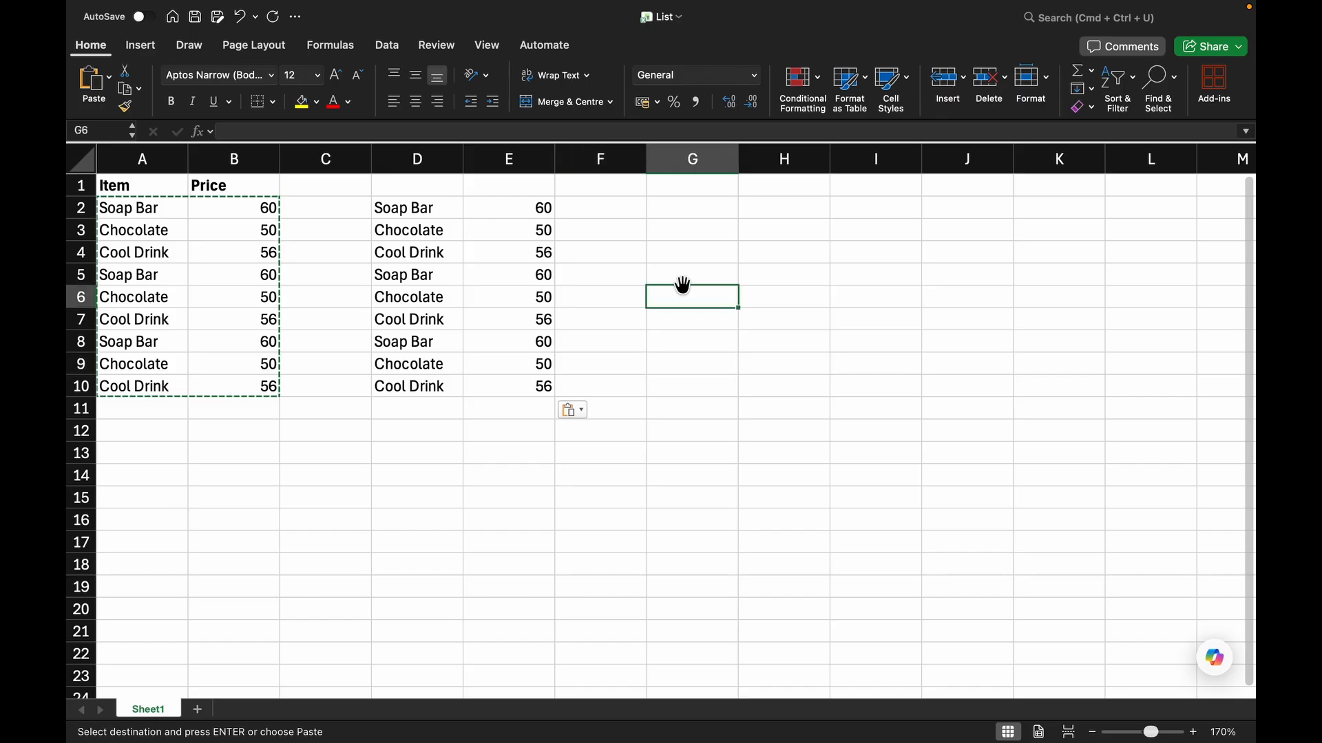
{"action": "left_click", "coordinate": [689, 208]}
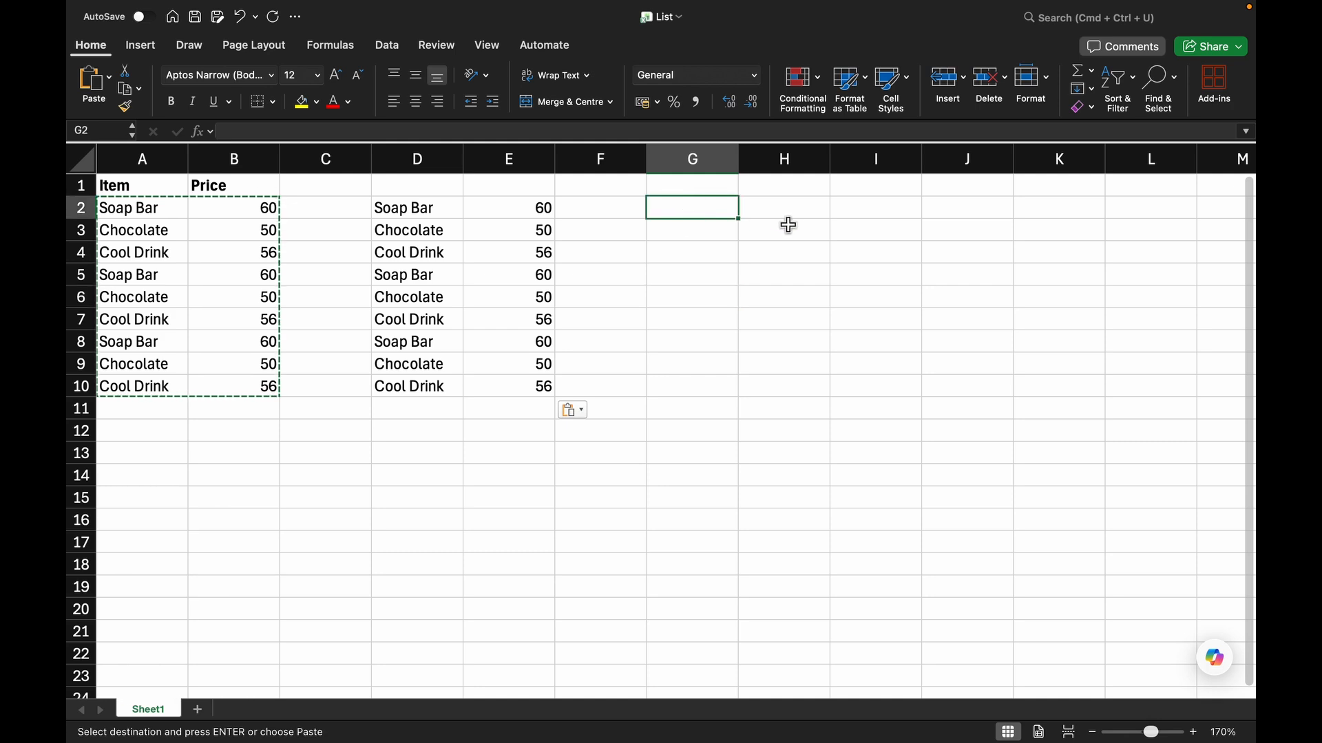
{"action": "left_click", "coordinate": [395, 444]}
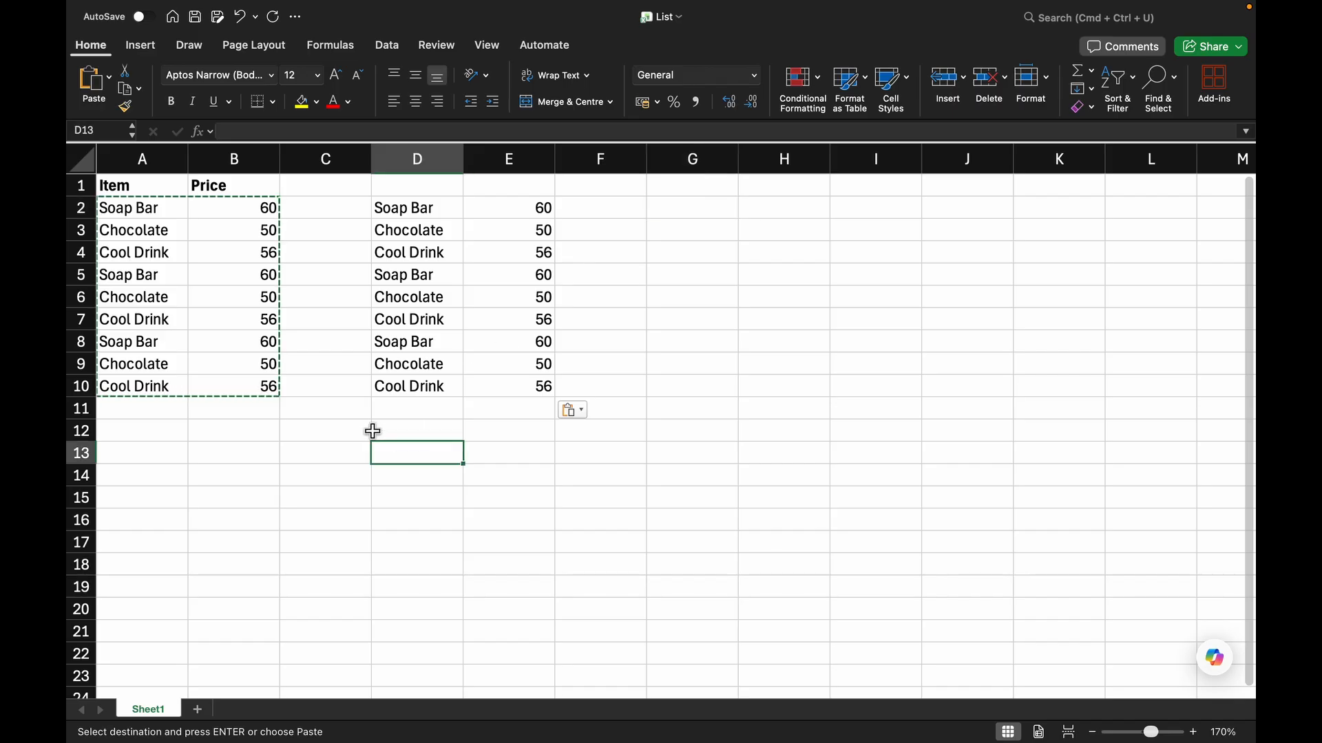
- Copy the item names in A2:A10 and paste them into column H, starting at H2
{"action": "left_click", "coordinate": [143, 205]}
{"action": "key", "text": "shift+Down"}
{"action": "key", "text": "shift+Down"}
{"action": "key", "text": "shift+Down"}
{"action": "key", "text": "shift+Down"}
{"action": "key", "text": "shift+Down"}
{"action": "key", "text": "shift+Down"}
{"action": "key", "text": "shift+Down"}
{"action": "key", "text": "shift+Down"}
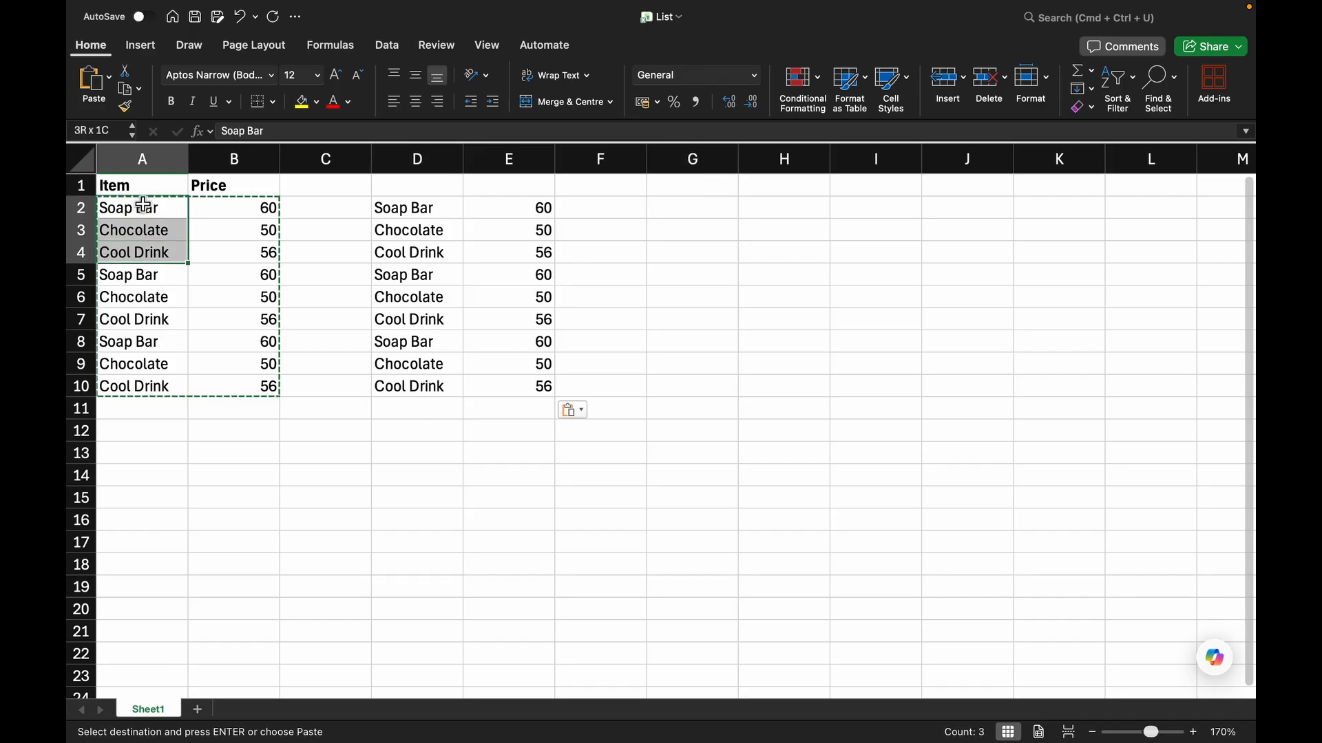
{"action": "key", "text": "super+c"}
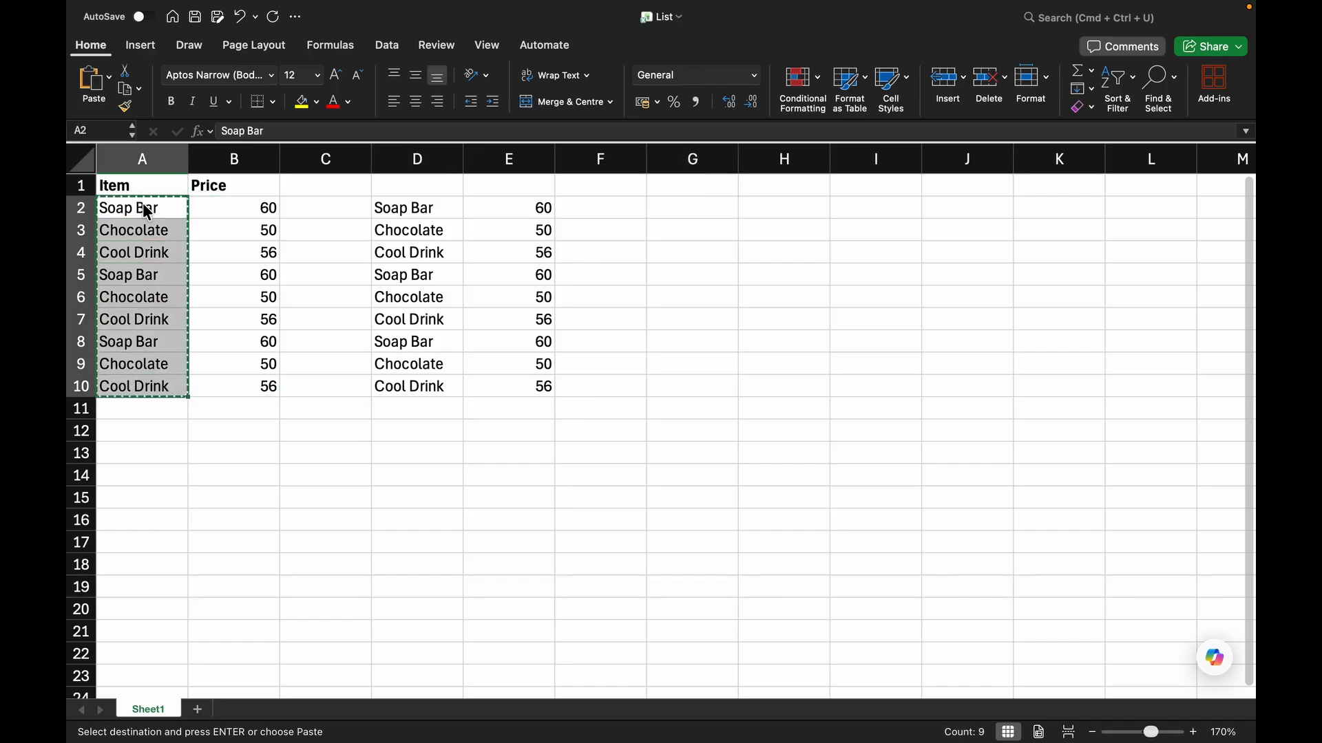
{"action": "left_click", "coordinate": [750, 208]}
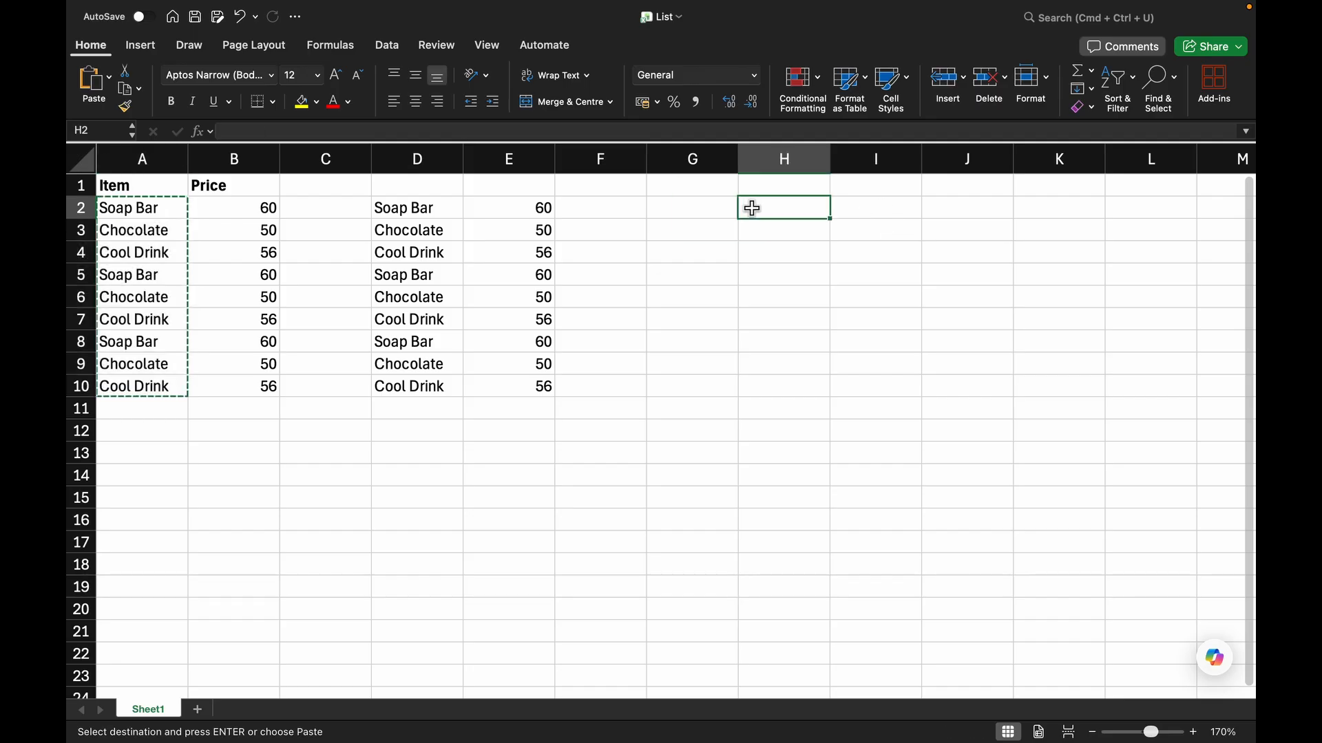
{"action": "key", "text": "super+v"}
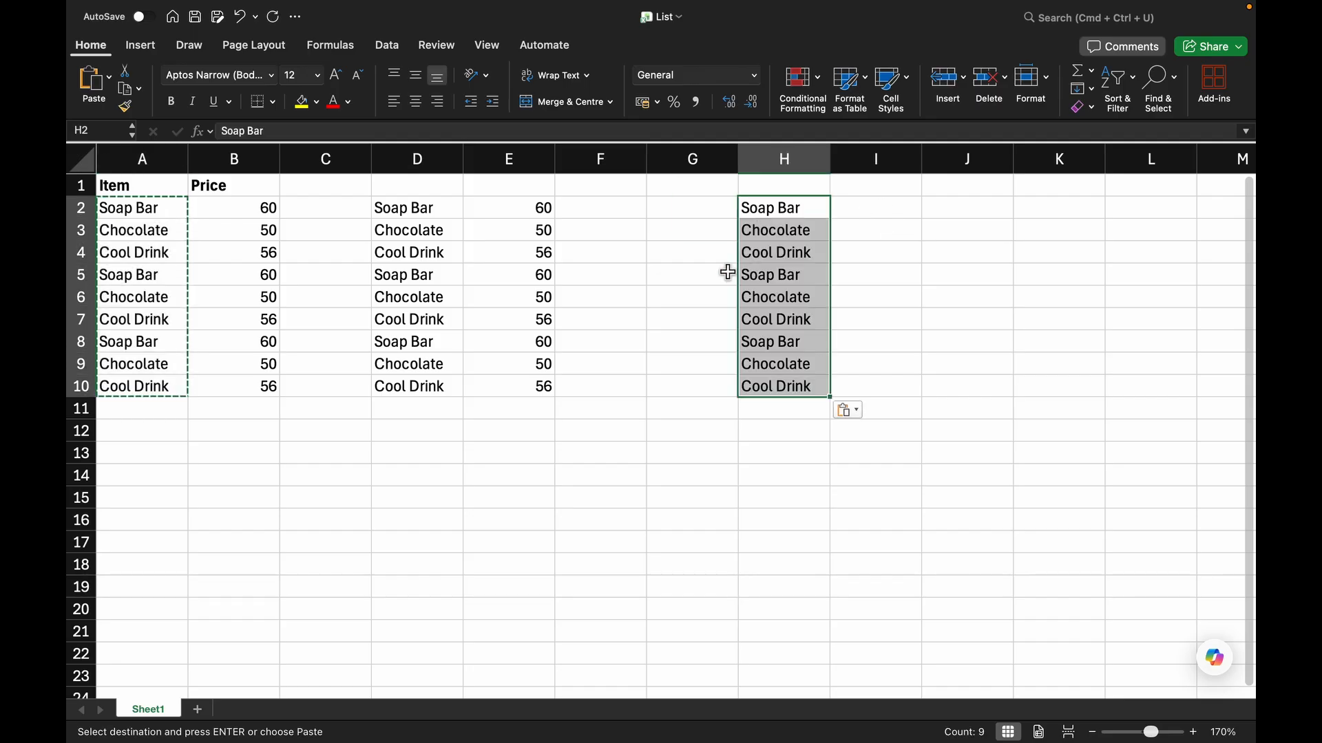
- Number the pasted items by entering 1 through 9 in G2:G10
{"action": "left_click", "coordinate": [699, 215]}
{"action": "type", "text": "1"}
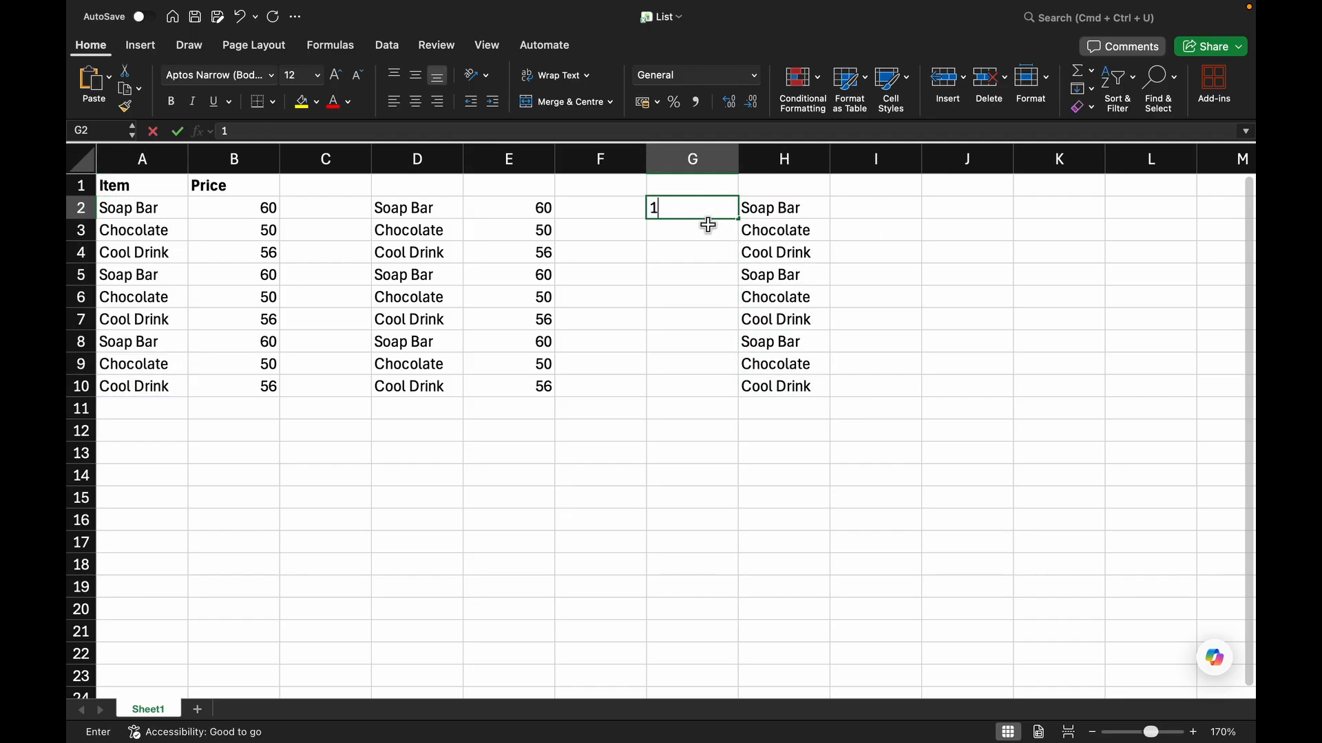
{"action": "key", "text": "Return"}
{"action": "type", "text": "2"}
{"action": "key", "text": "Return"}
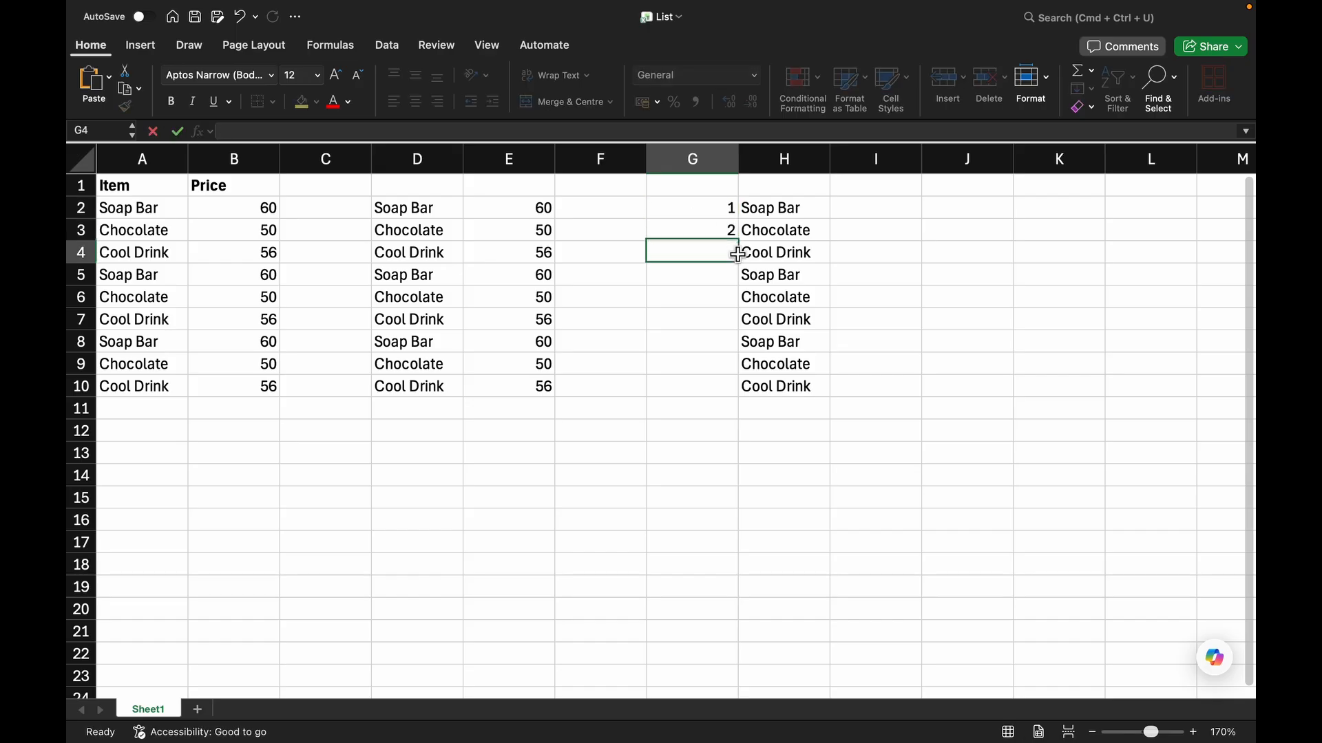
{"action": "type", "text": "3"}
{"action": "key", "text": "Return"}
{"action": "type", "text": "4"}
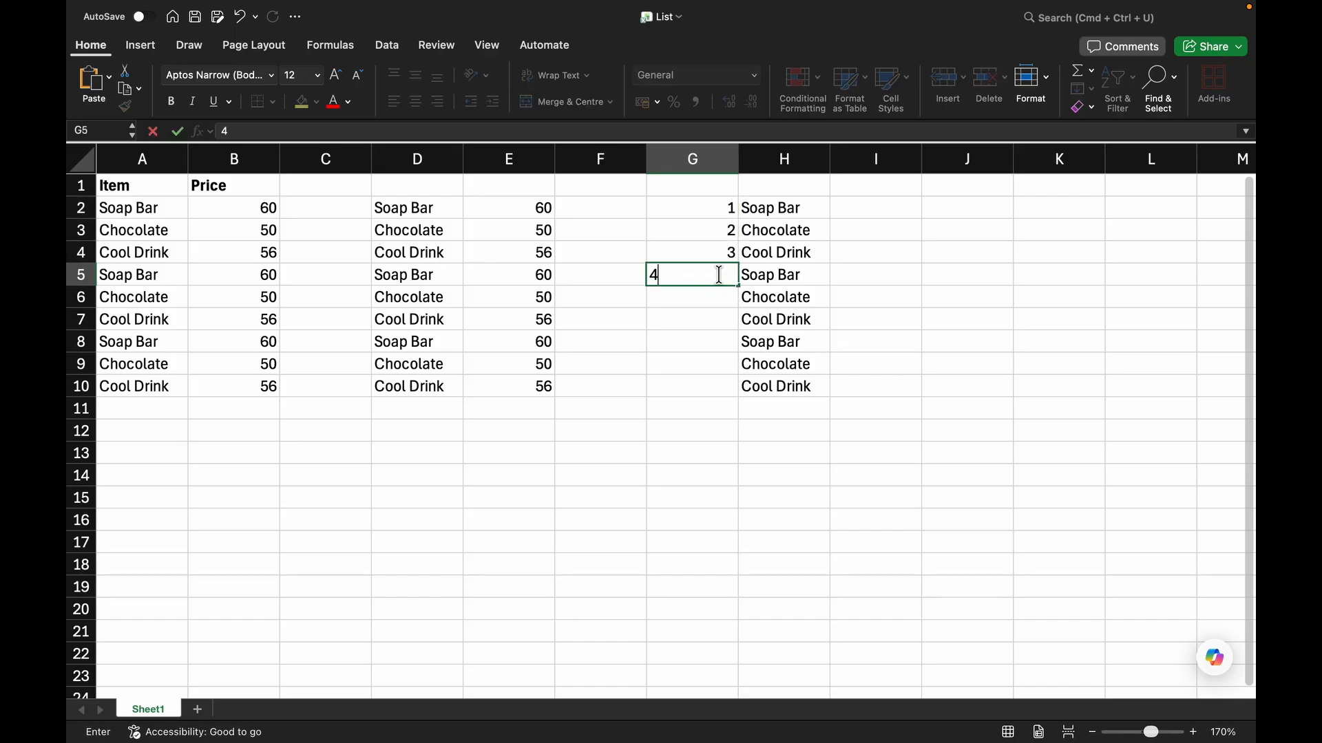
{"action": "key", "text": "Return"}
{"action": "type", "text": "5"}
{"action": "key", "text": "Return"}
{"action": "type", "text": "6"}
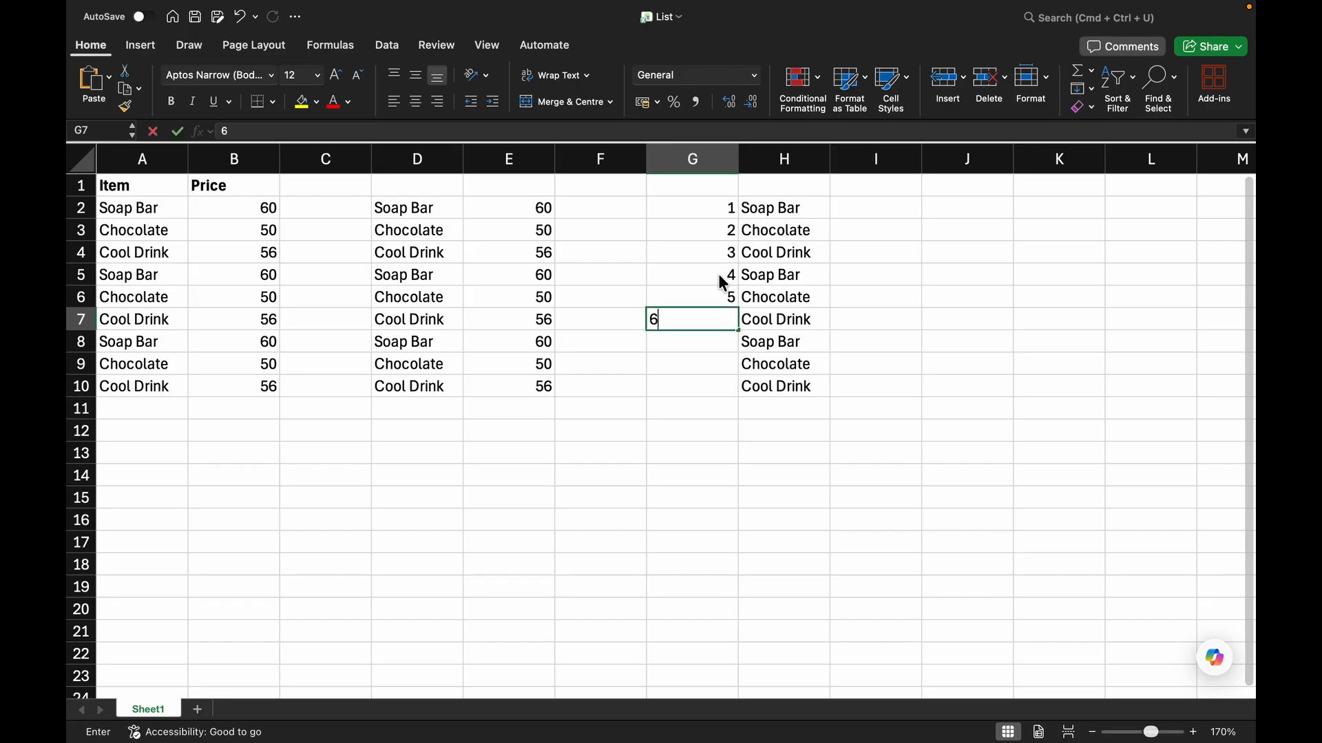
{"action": "key", "text": "Return"}
{"action": "type", "text": "7"}
{"action": "key", "text": "Return"}
{"action": "type", "text": "8"}
{"action": "key", "text": "Return"}
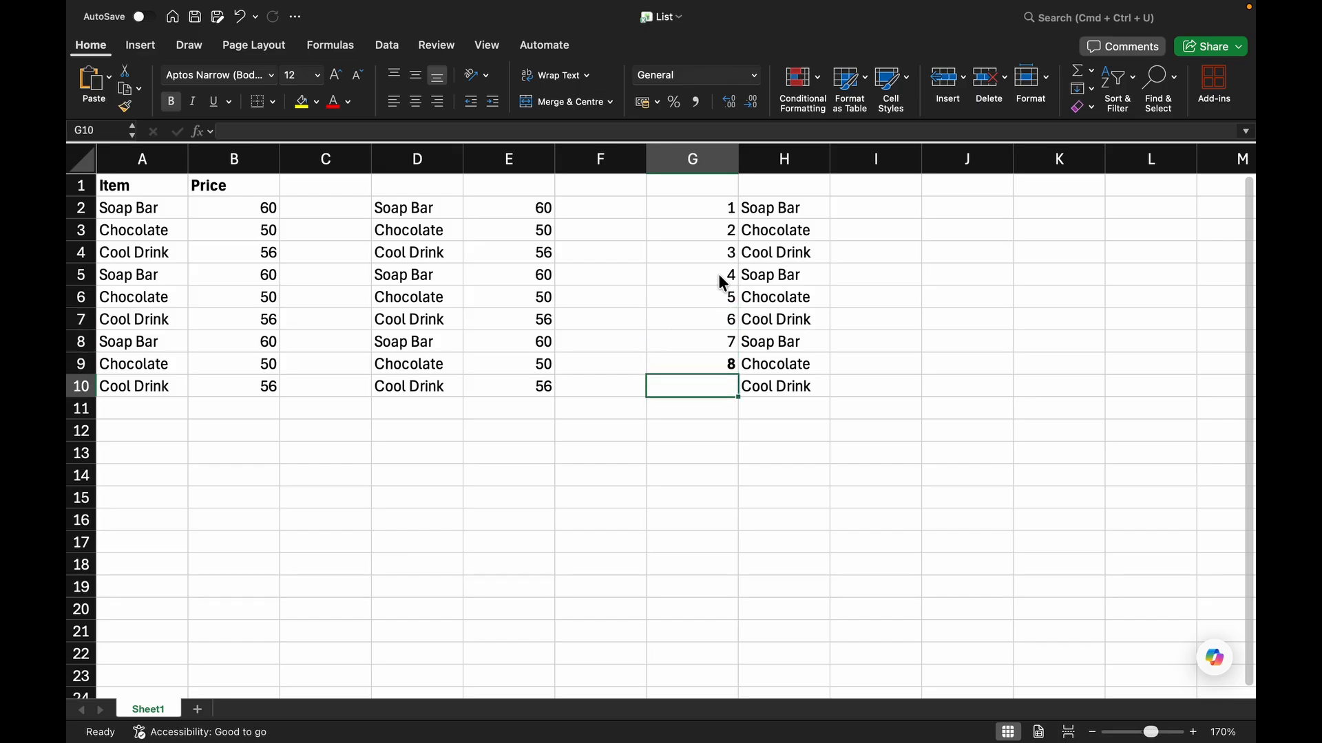
{"action": "type", "text": "9"}
{"action": "key", "text": "Return"}
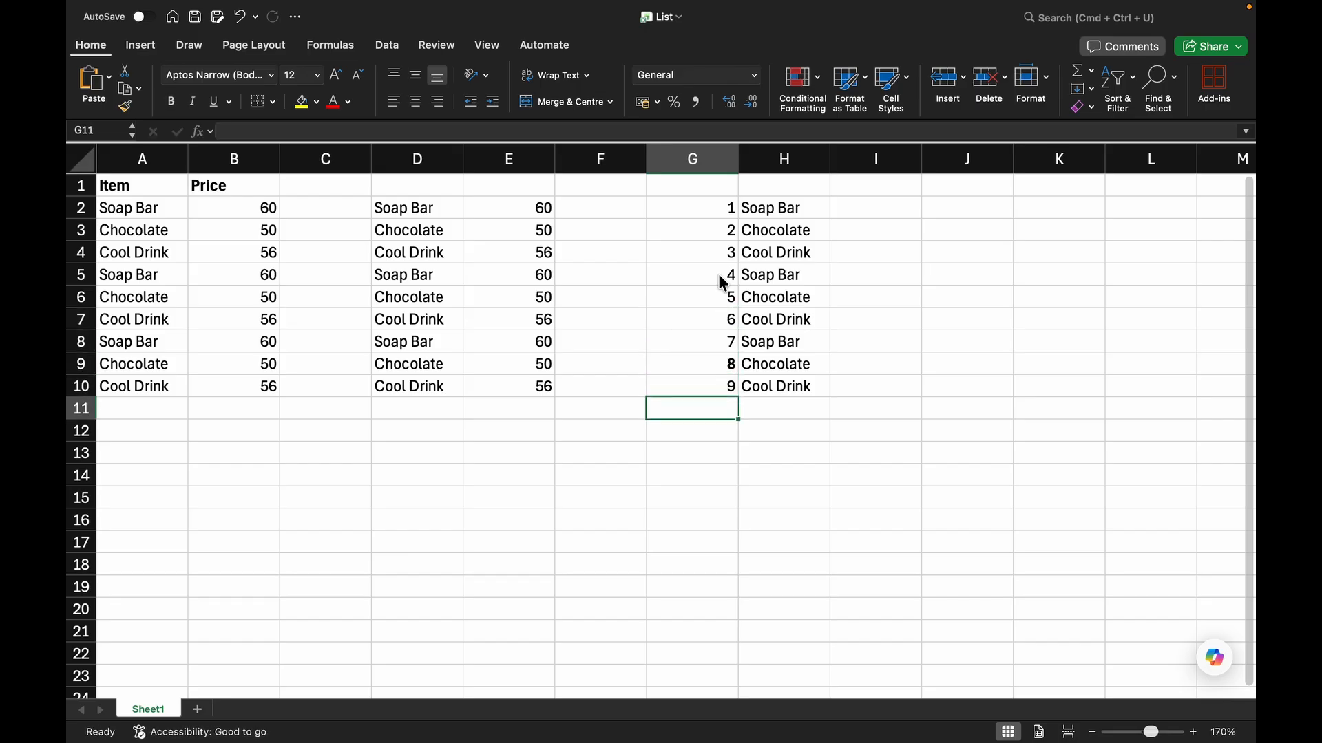
- Remove the bold formatting from the number 8 in G9
{"action": "left_click", "coordinate": [724, 364]}
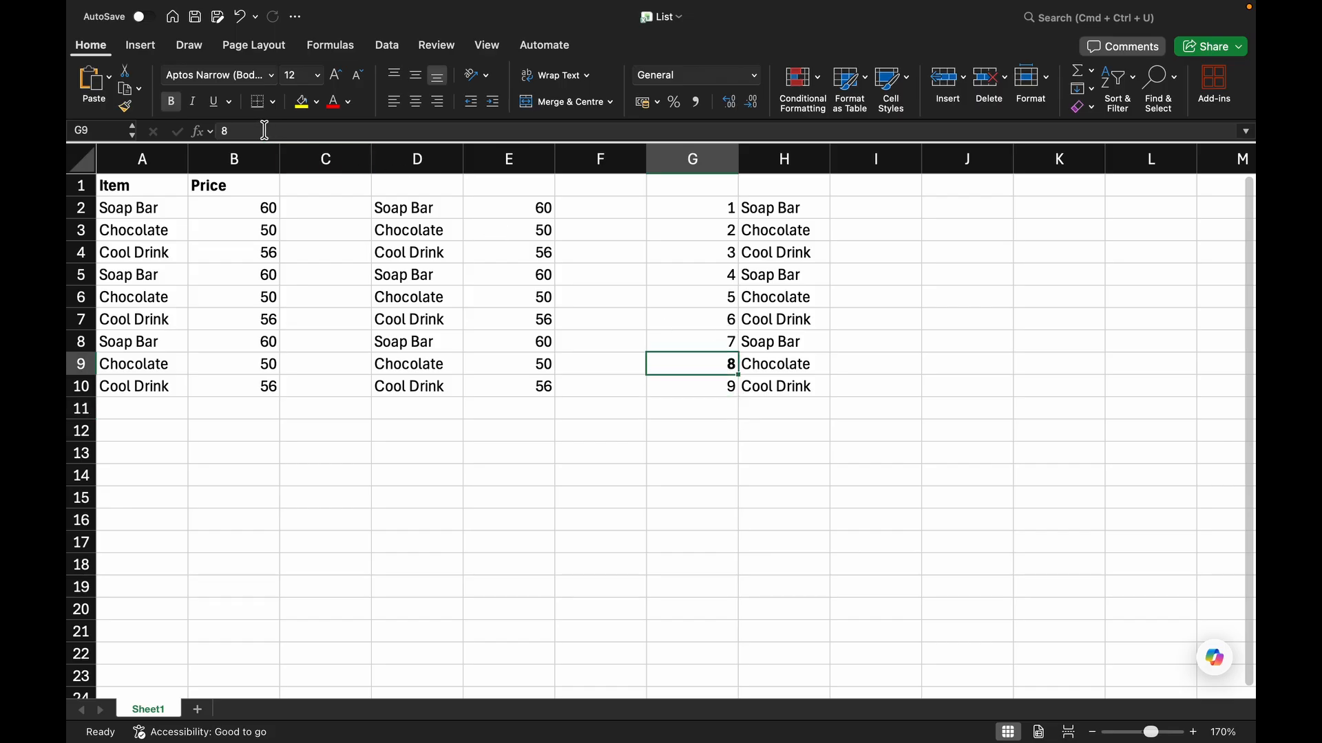
{"action": "left_click", "coordinate": [171, 101]}
{"action": "left_click", "coordinate": [682, 388]}
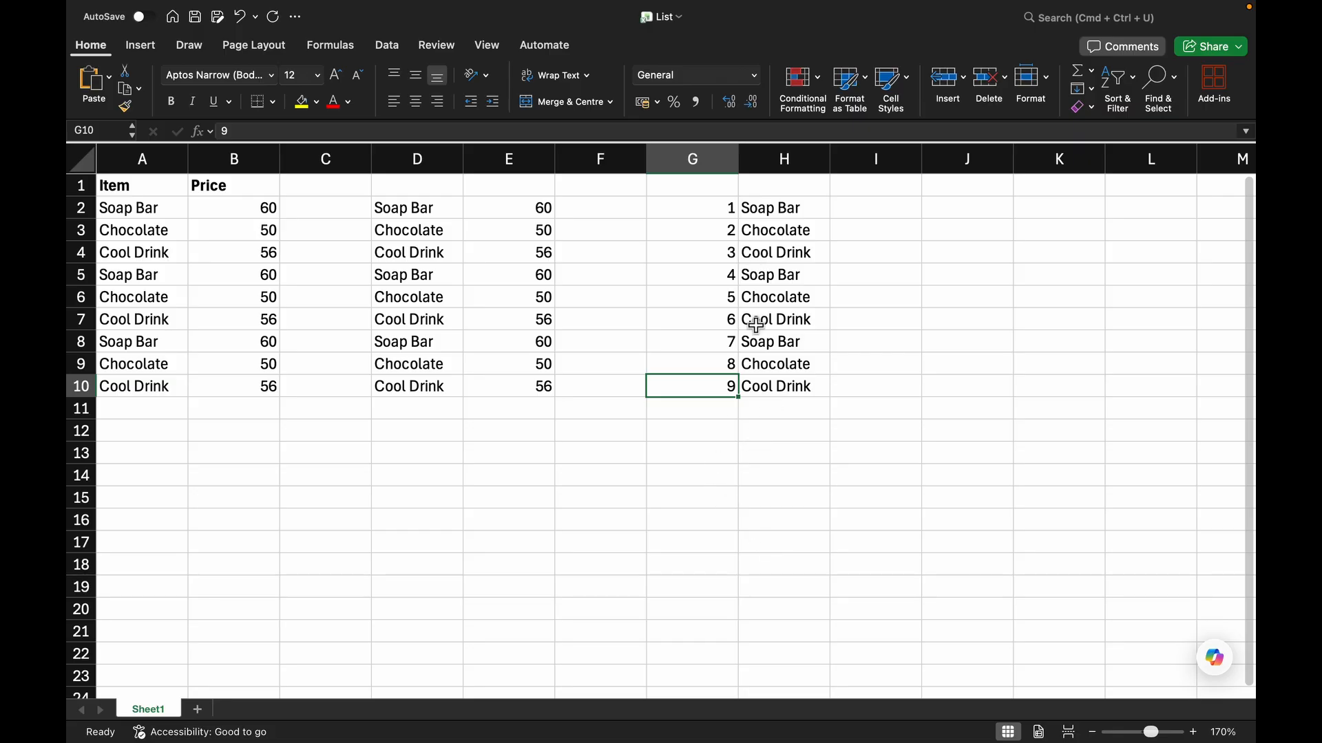
- Copy the item names in H2:H10 and paste them directly below, starting at H11
{"action": "left_click", "coordinate": [757, 208]}
{"action": "key", "text": "shift+Down"}
{"action": "key", "text": "shift+Down"}
{"action": "key", "text": "shift+Down"}
{"action": "key", "text": "shift+Down"}
{"action": "key", "text": "shift+Down"}
{"action": "key", "text": "shift+Down"}
{"action": "key", "text": "shift+Down"}
{"action": "key", "text": "shift+Down"}
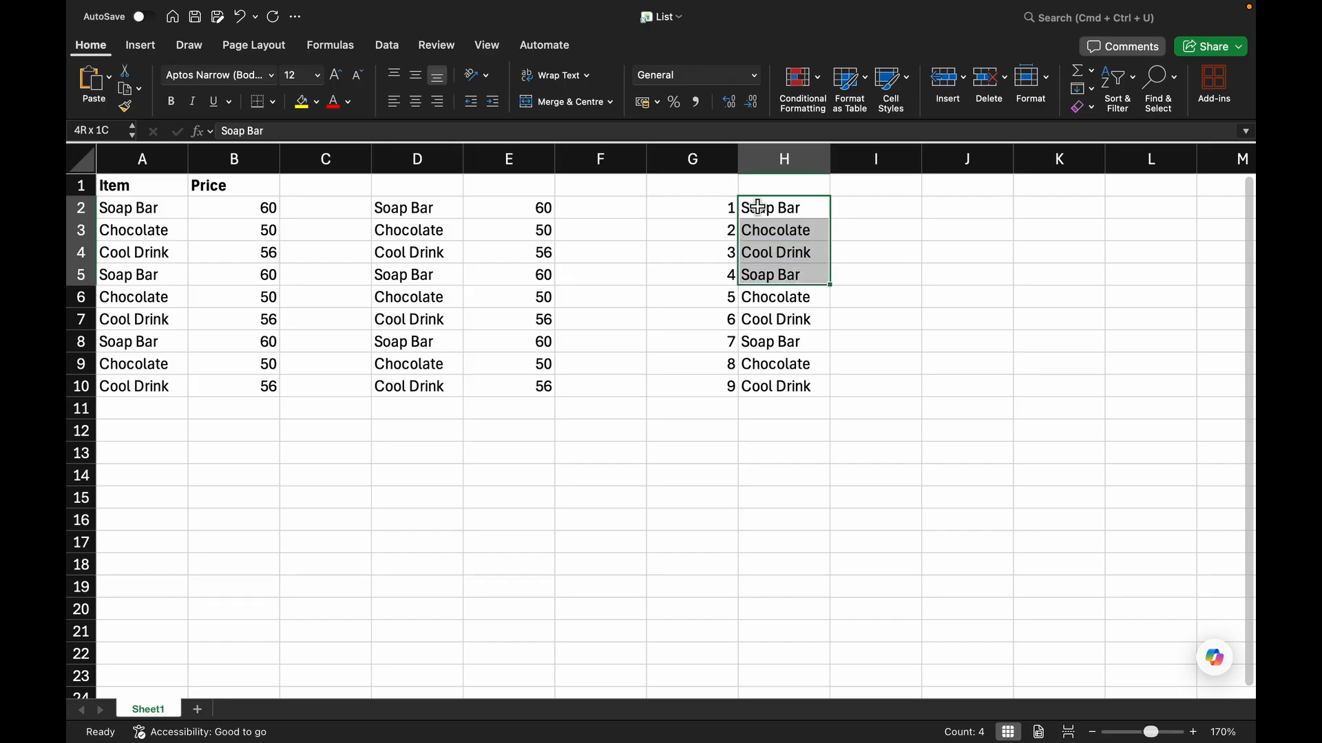
{"action": "key", "text": "super+c"}
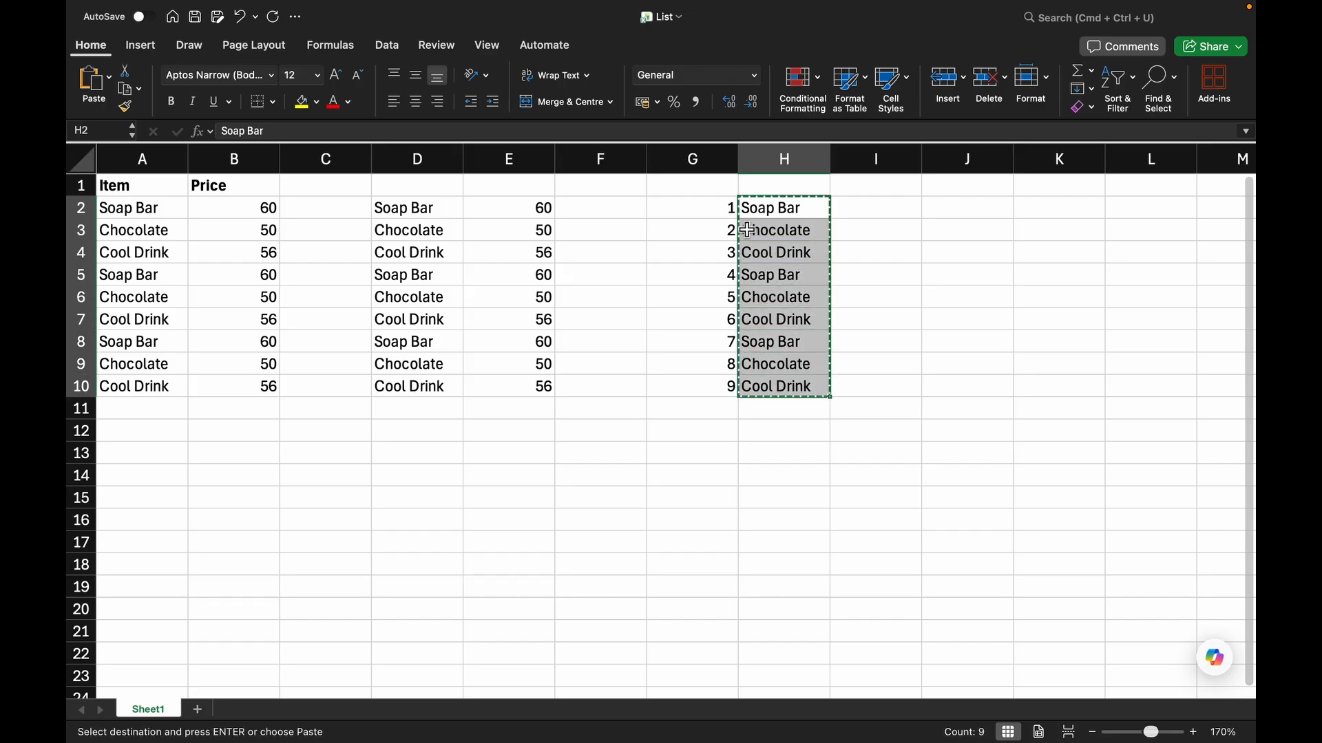
{"action": "left_click", "coordinate": [747, 410]}
{"action": "key", "text": "super+v"}
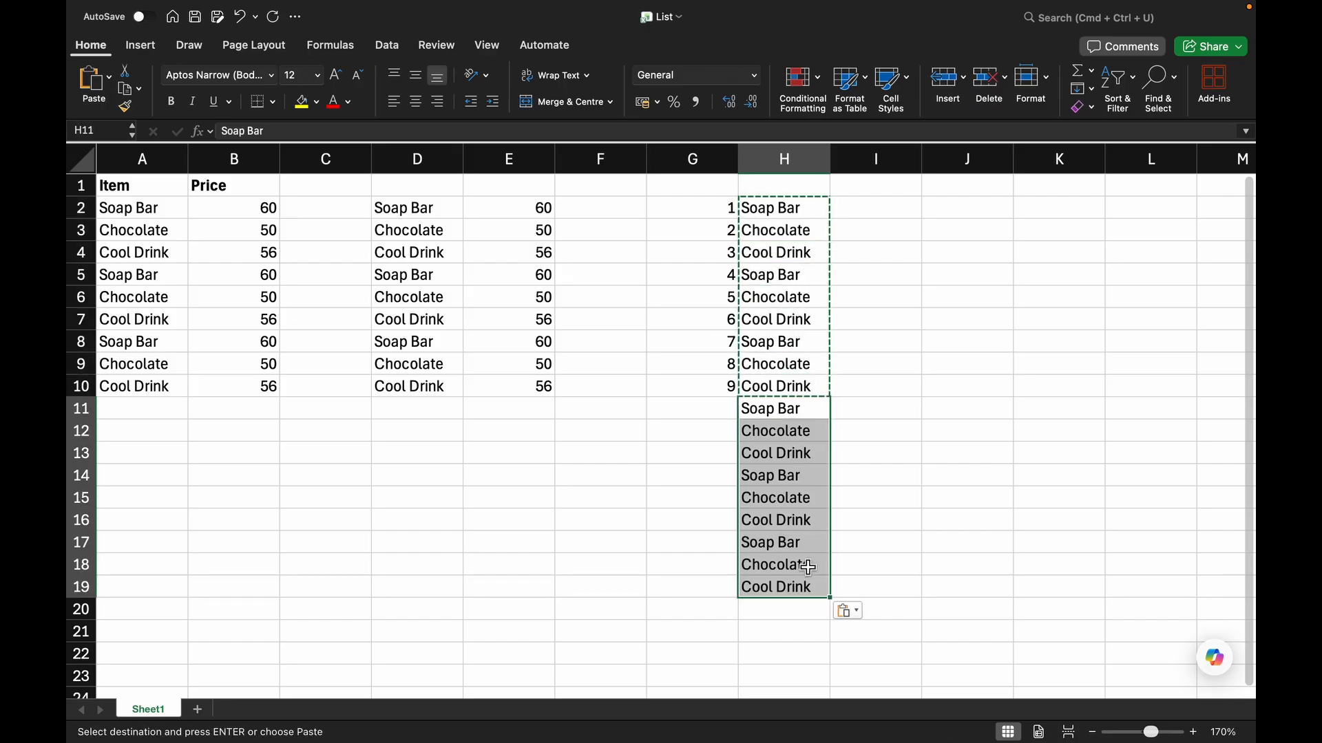
- Paste the copied item names once more, starting at H20
{"action": "left_click", "coordinate": [795, 614]}
{"action": "key", "text": "super+v"}
{"action": "scroll", "coordinate": [799, 620], "scroll_direction": "down", "scroll_amount": 1}
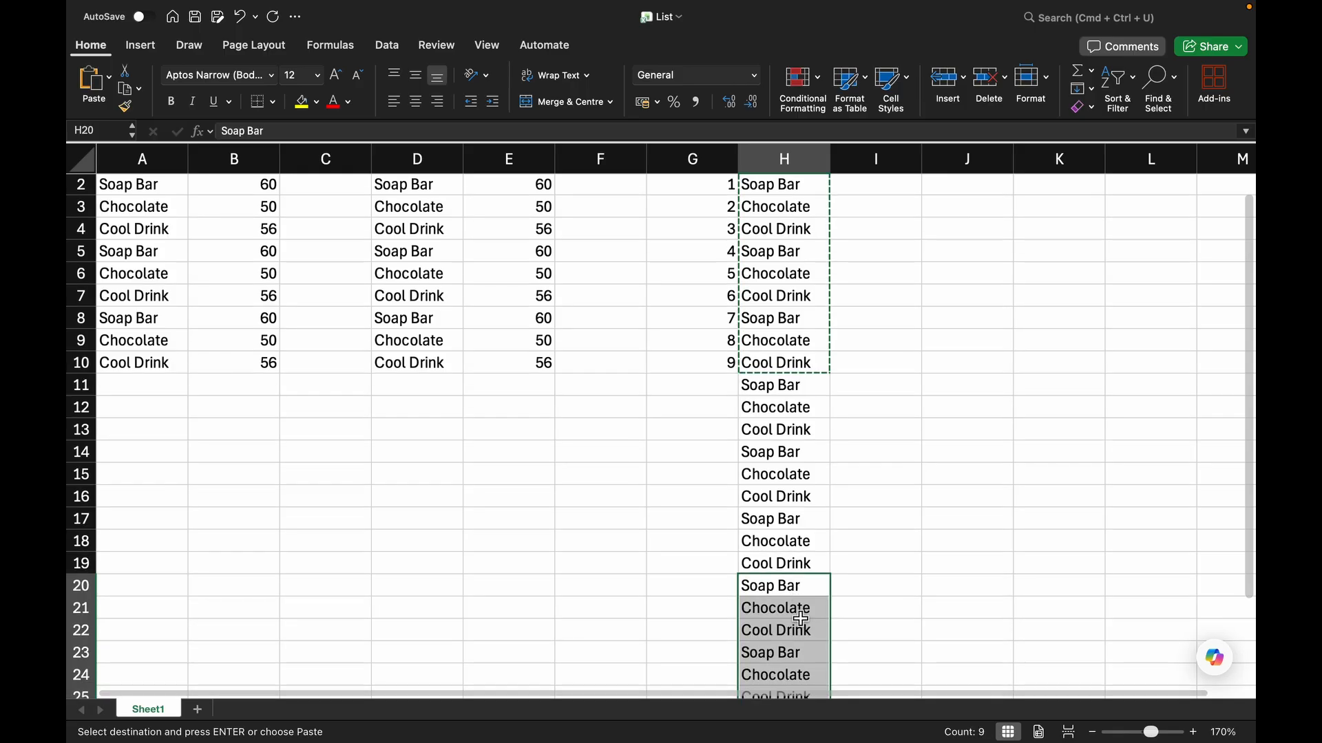
{"action": "scroll", "coordinate": [799, 619], "scroll_direction": "down", "scroll_amount": 2}
{"action": "scroll", "coordinate": [799, 618], "scroll_direction": "up", "scroll_amount": 2}
{"action": "scroll", "coordinate": [799, 618], "scroll_direction": "down", "scroll_amount": 4}
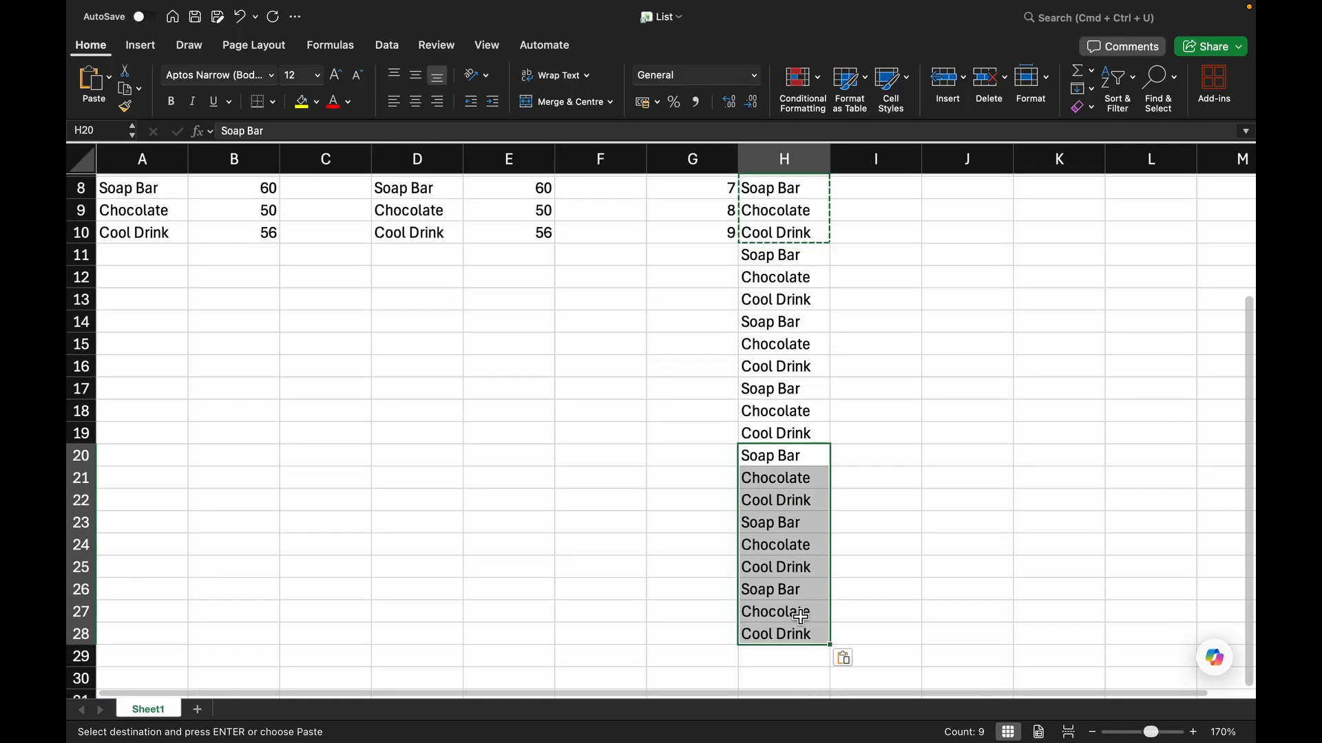
{"action": "scroll", "coordinate": [799, 613], "scroll_direction": "up", "scroll_amount": 4}
{"action": "scroll", "coordinate": [780, 553], "scroll_direction": "down", "scroll_amount": 2}
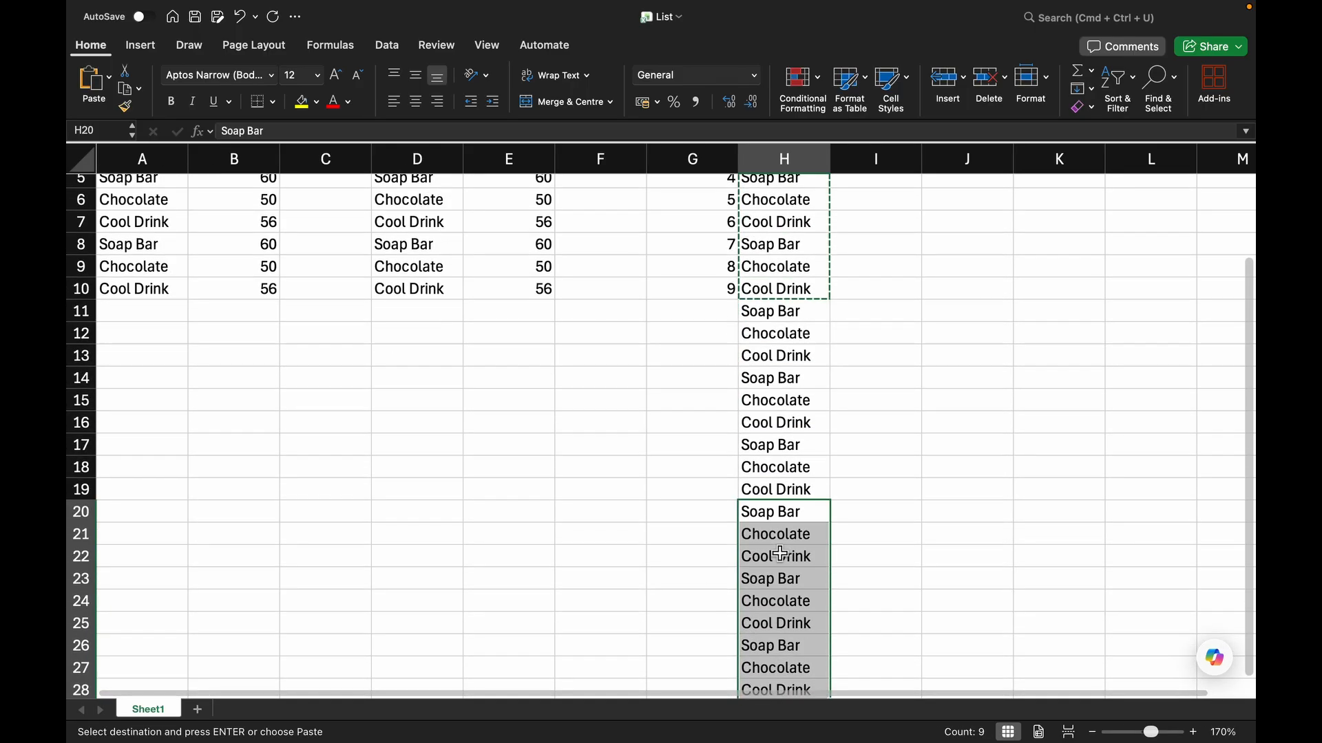
{"action": "scroll", "coordinate": [774, 558], "scroll_direction": "up", "scroll_amount": 2}
- Select the numbers in G2:G10 and autofill the series down to G28, alongside the last item name
{"action": "left_click", "coordinate": [732, 202]}
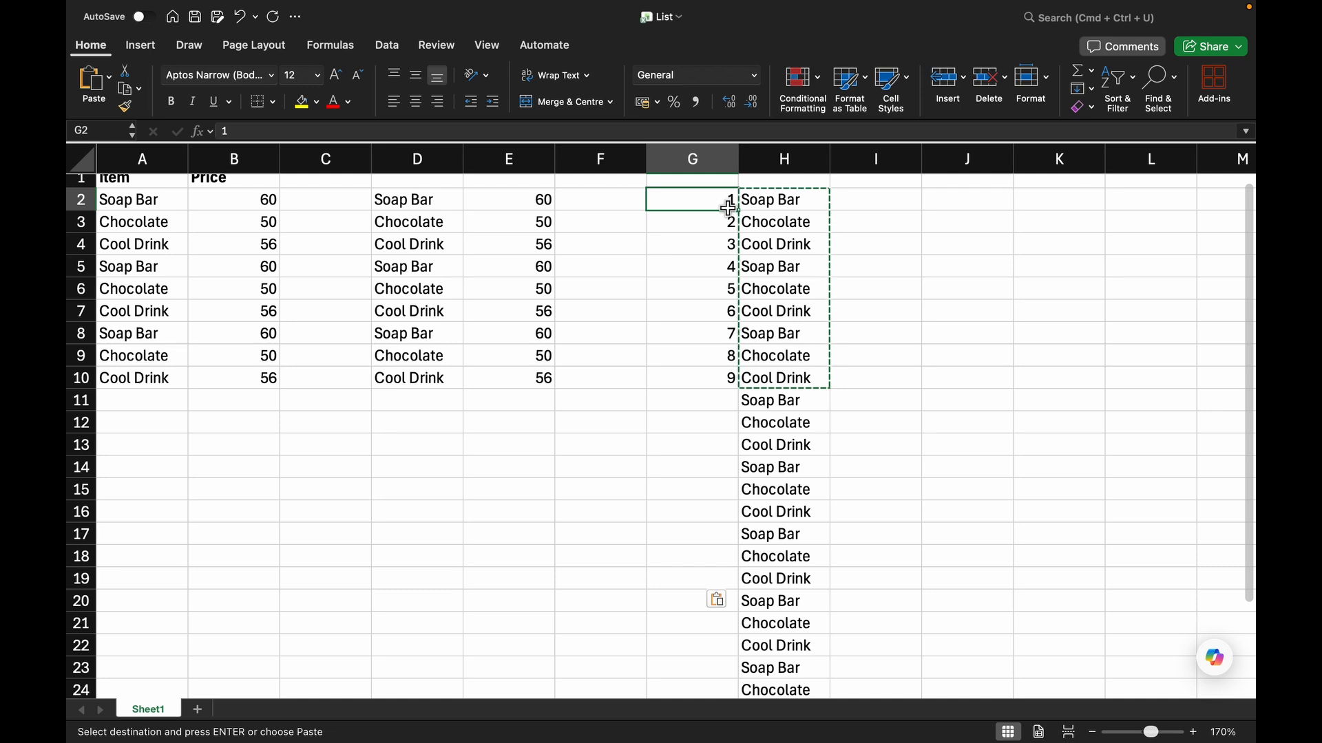
{"action": "left_click", "coordinate": [725, 372], "text": "shift"}
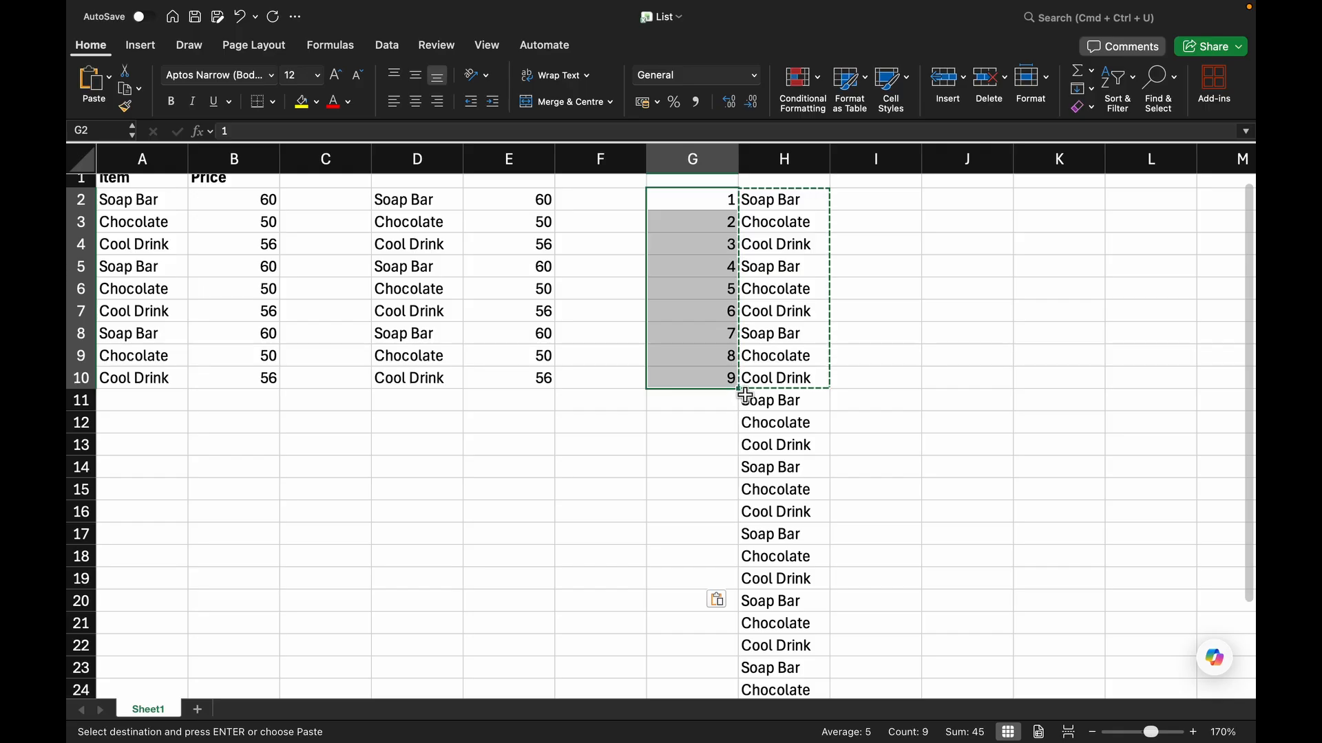
{"action": "left_click_drag", "start_coordinate": [736, 387], "coordinate": [720, 634]}
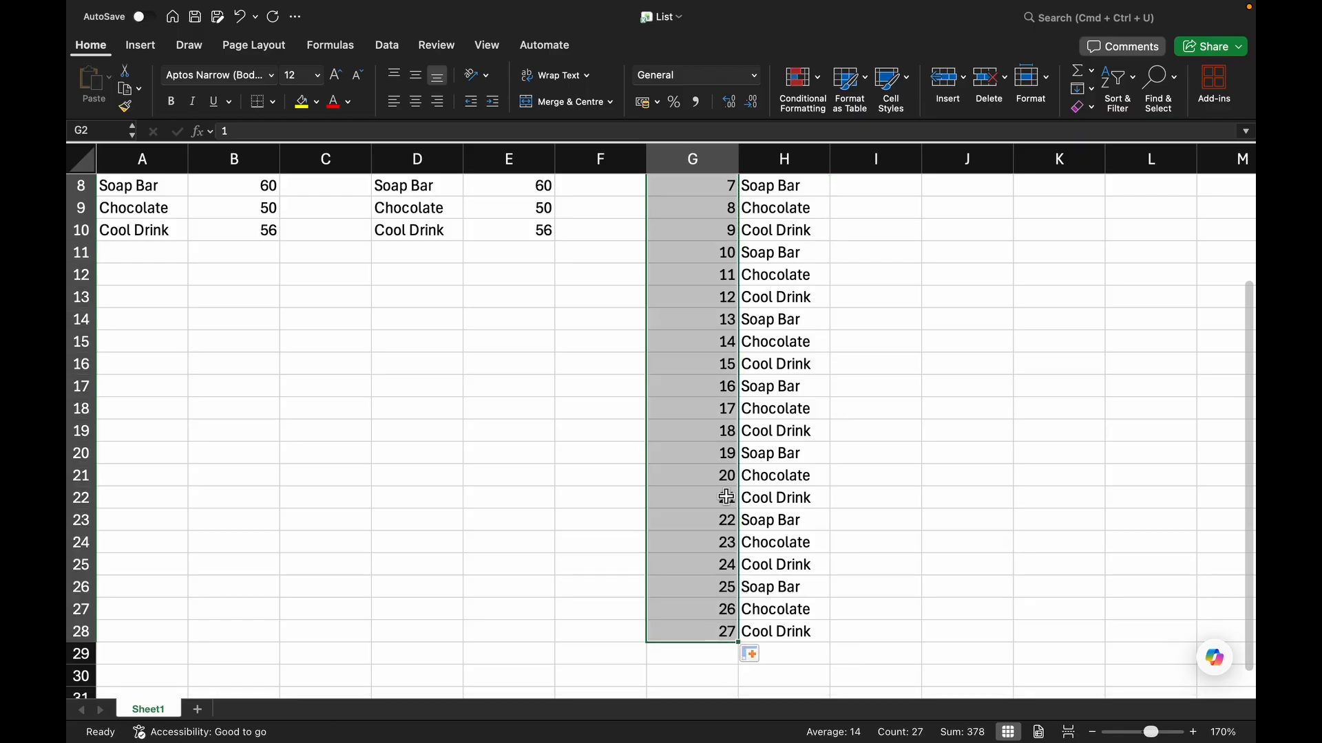
{"action": "scroll", "coordinate": [761, 550], "scroll_direction": "up", "scroll_amount": 5}
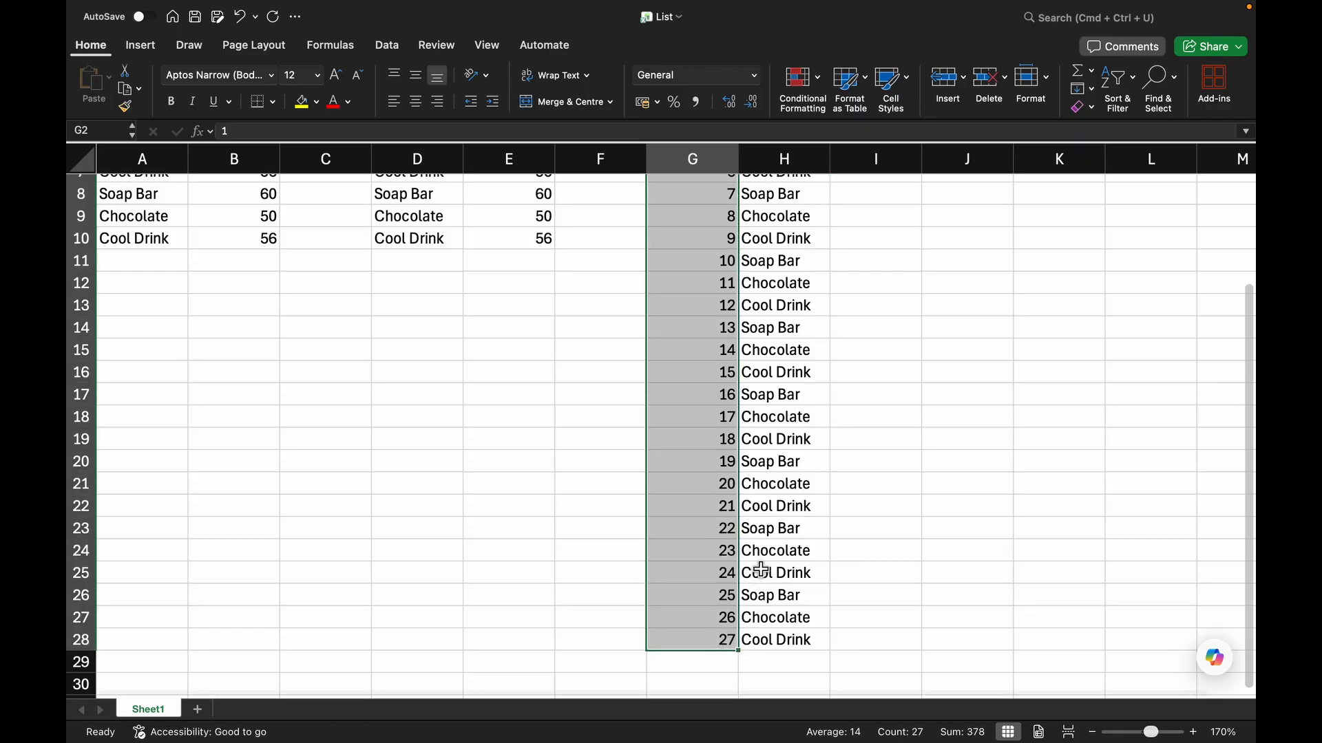
{"action": "scroll", "coordinate": [763, 564], "scroll_direction": "up", "scroll_amount": 1}
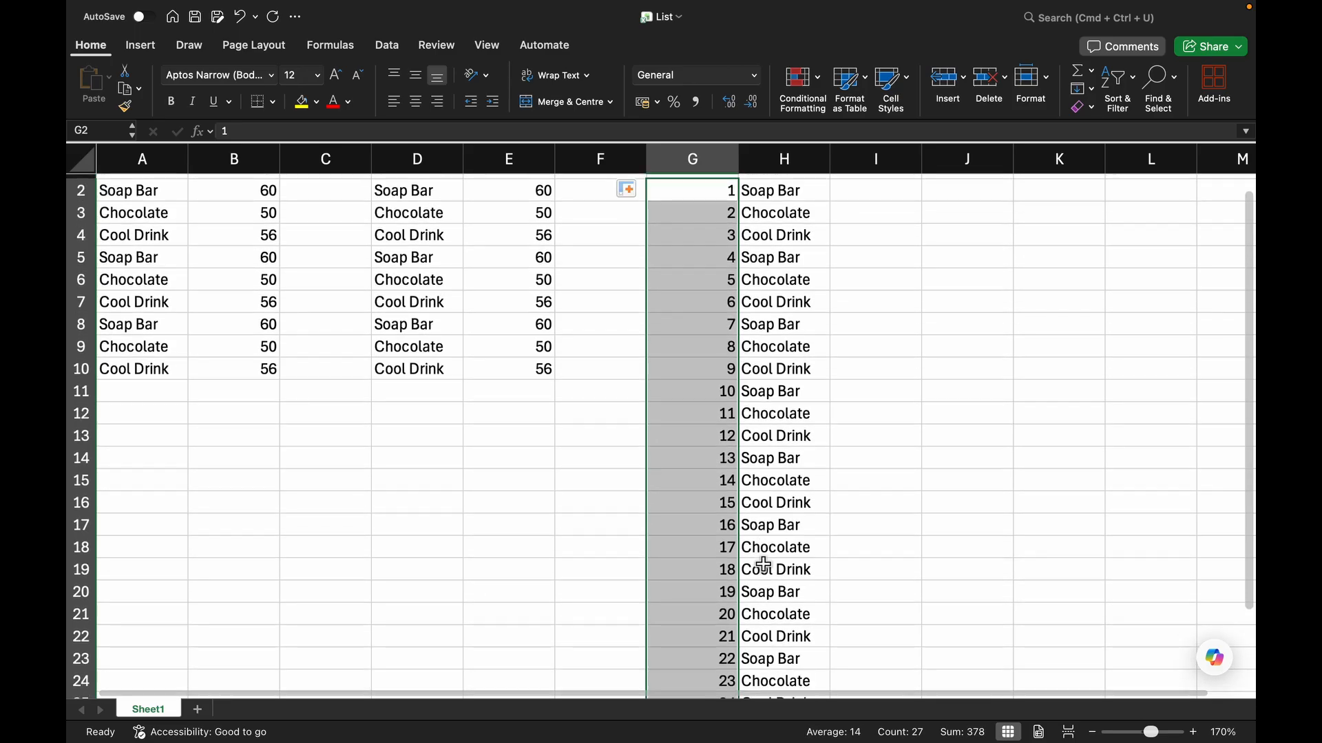
{"action": "scroll", "coordinate": [766, 446], "scroll_direction": "down", "scroll_amount": 3}
{"action": "scroll", "coordinate": [766, 446], "scroll_direction": "down", "scroll_amount": 2}
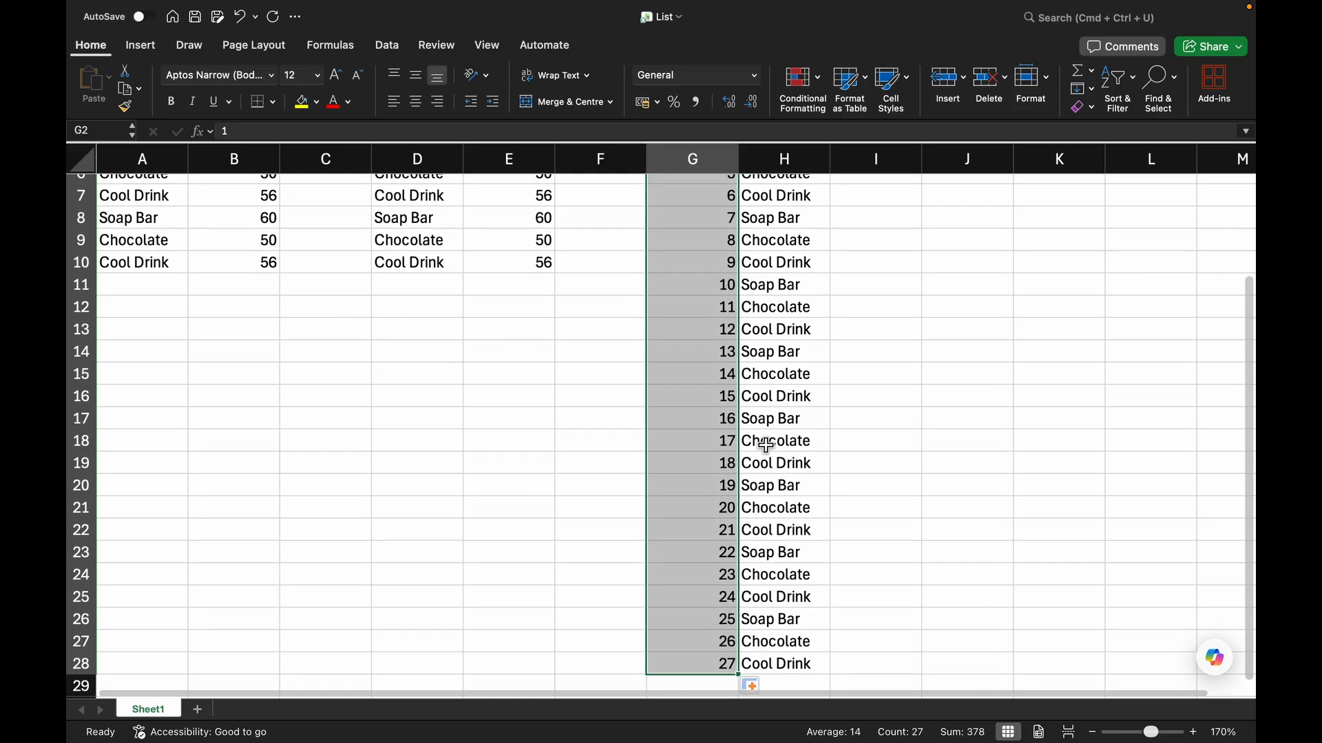
{"action": "scroll", "coordinate": [766, 446], "scroll_direction": "up", "scroll_amount": 3}
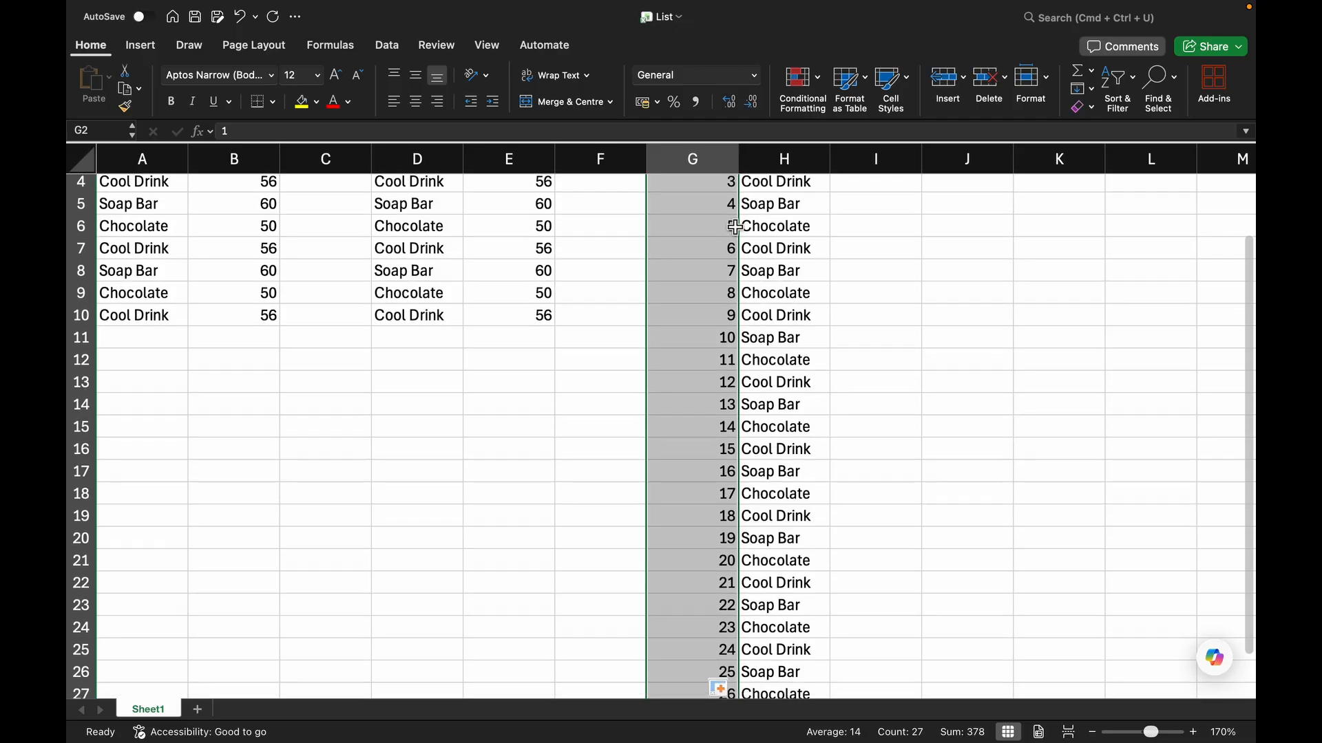
{"action": "scroll", "coordinate": [758, 434], "scroll_direction": "up", "scroll_amount": 3}
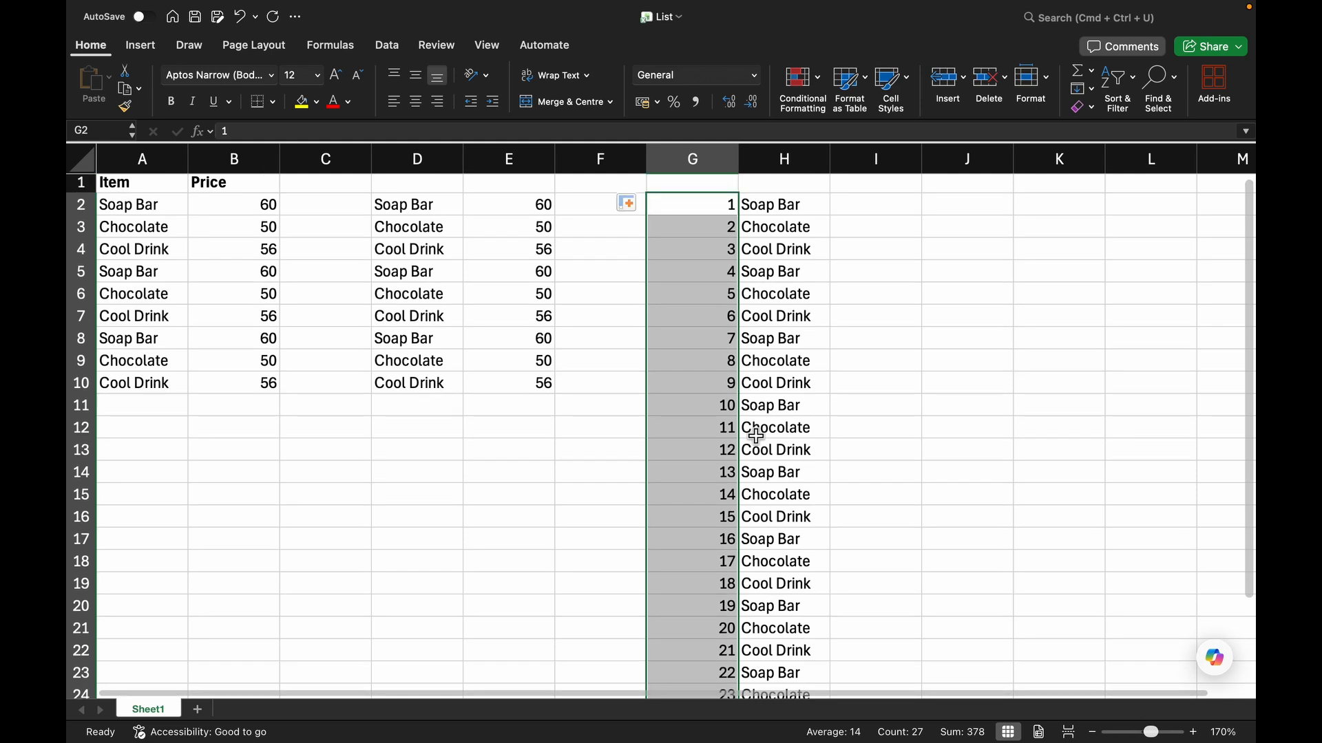